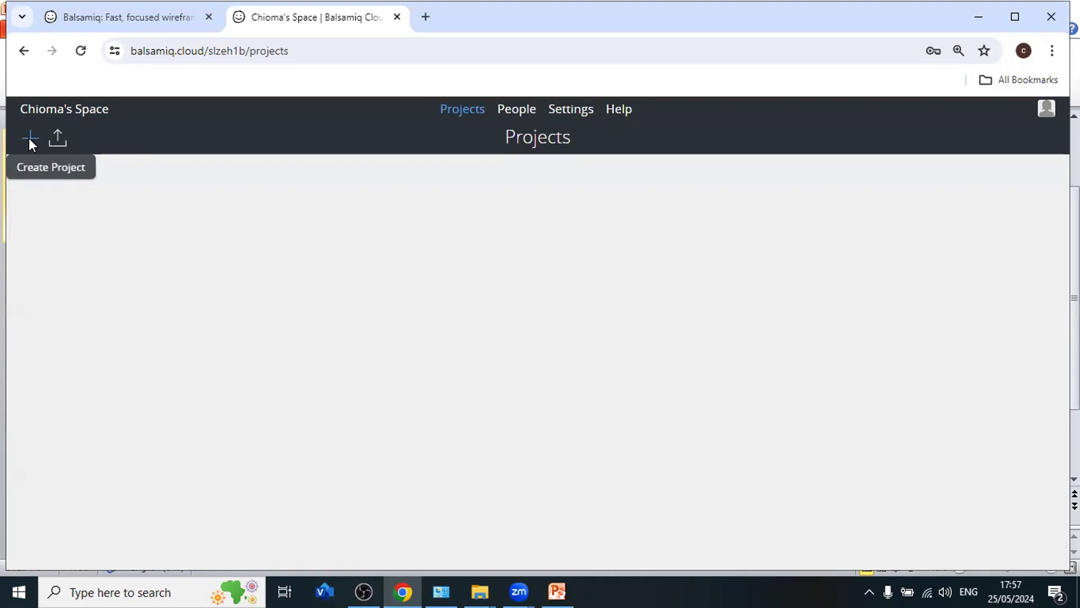
# Create a new project and add a Browser Window container to its first wireframe
pyautogui.click(29, 138)
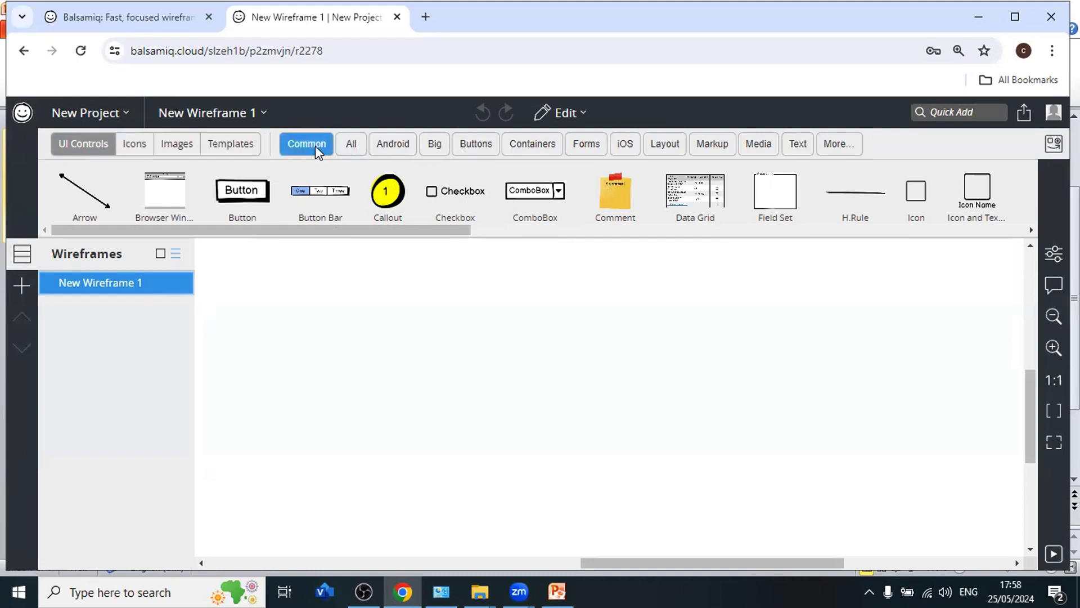
pyautogui.click(532, 145)
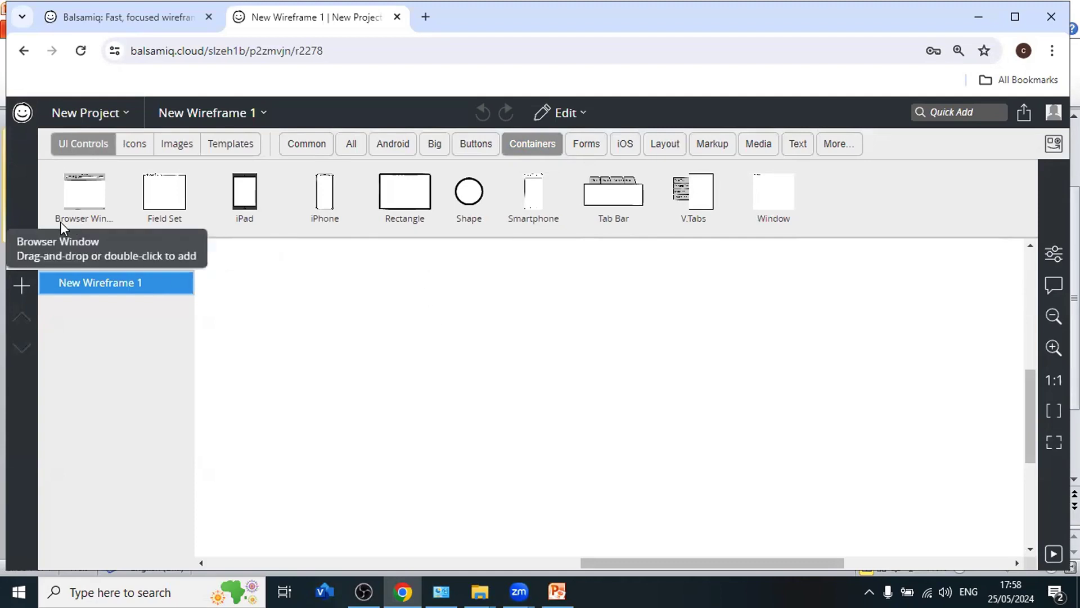
pyautogui.doubleClick(79, 194)
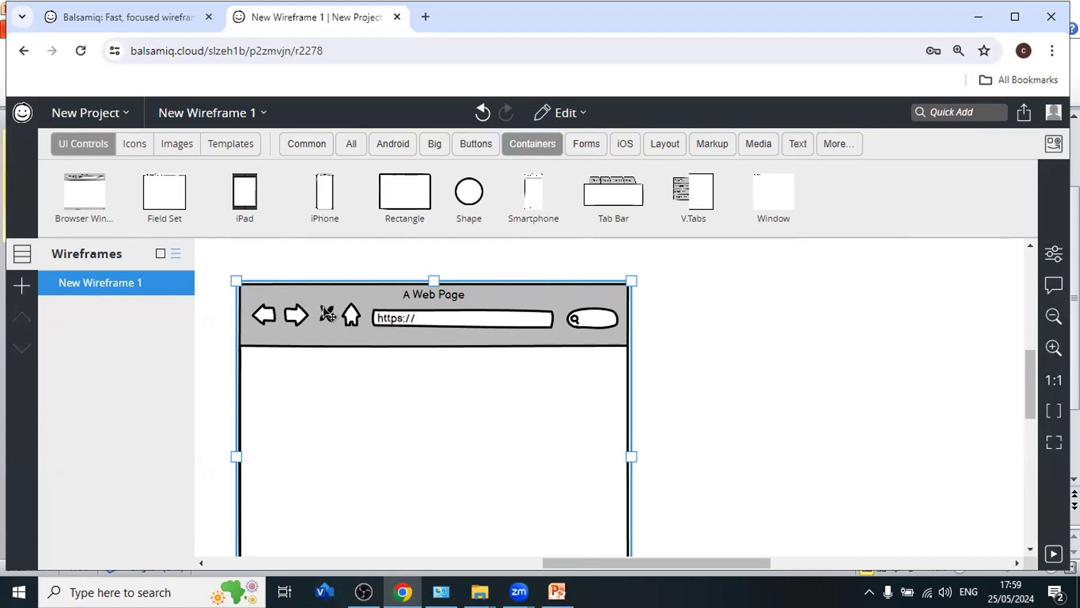
# Widen the browser window across most of the canvas and shift it slightly to the right
pyautogui.moveTo(626, 456); pyautogui.dragTo(683, 405)
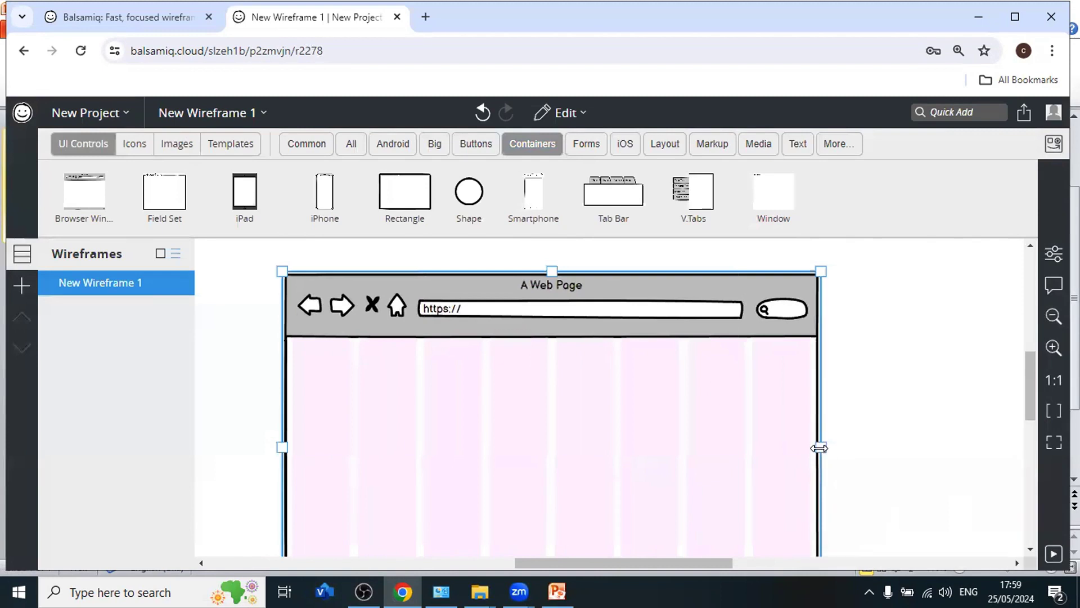
pyautogui.moveTo(819, 448); pyautogui.dragTo(844, 447)
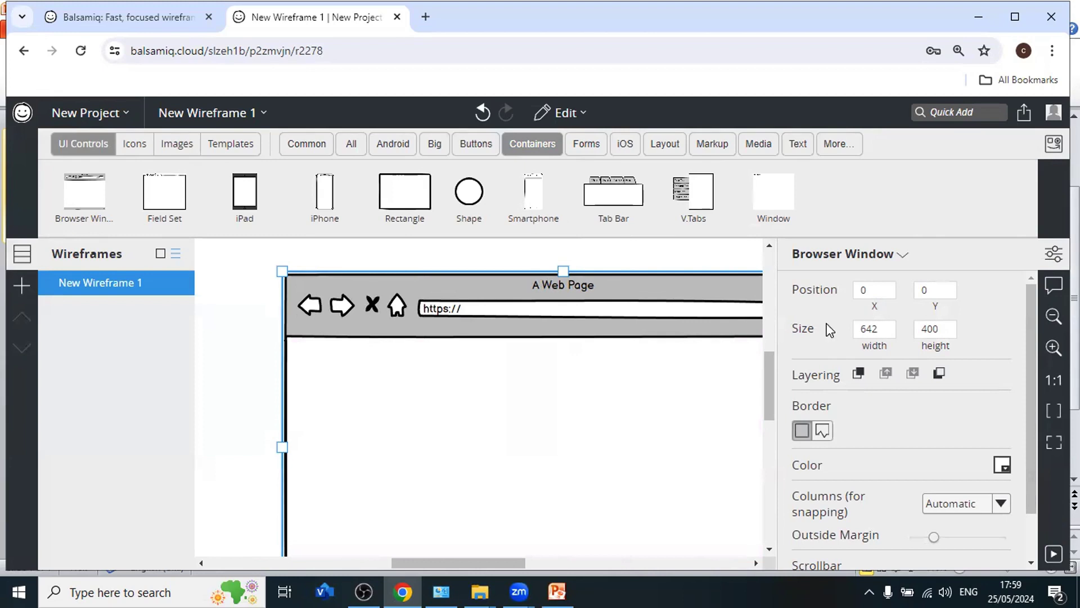
pyautogui.moveTo(844, 444); pyautogui.dragTo(899, 445)
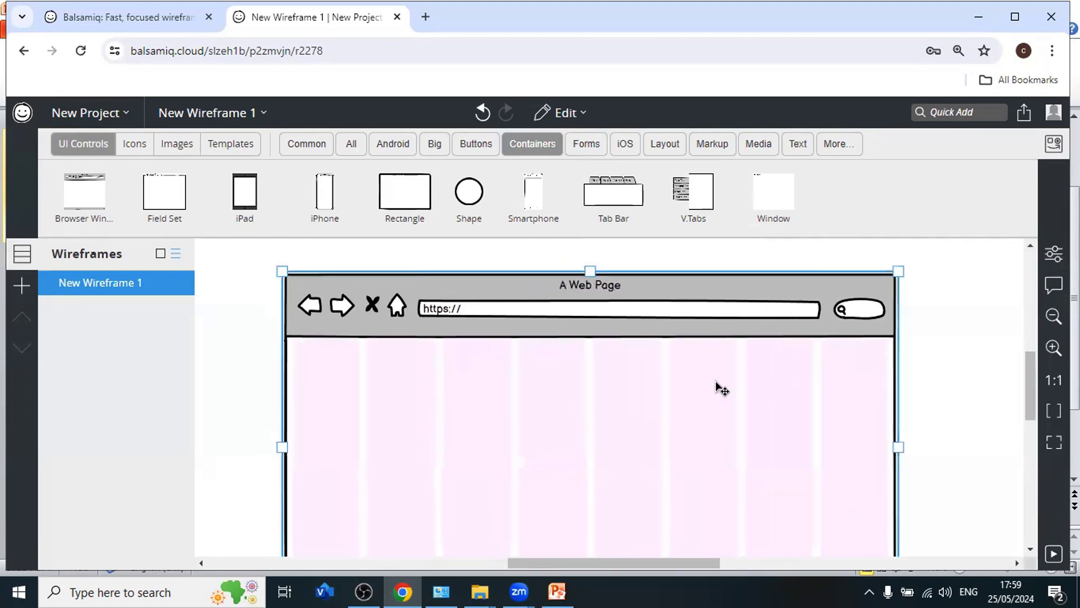
pyautogui.moveTo(641, 292); pyautogui.dragTo(653, 290)
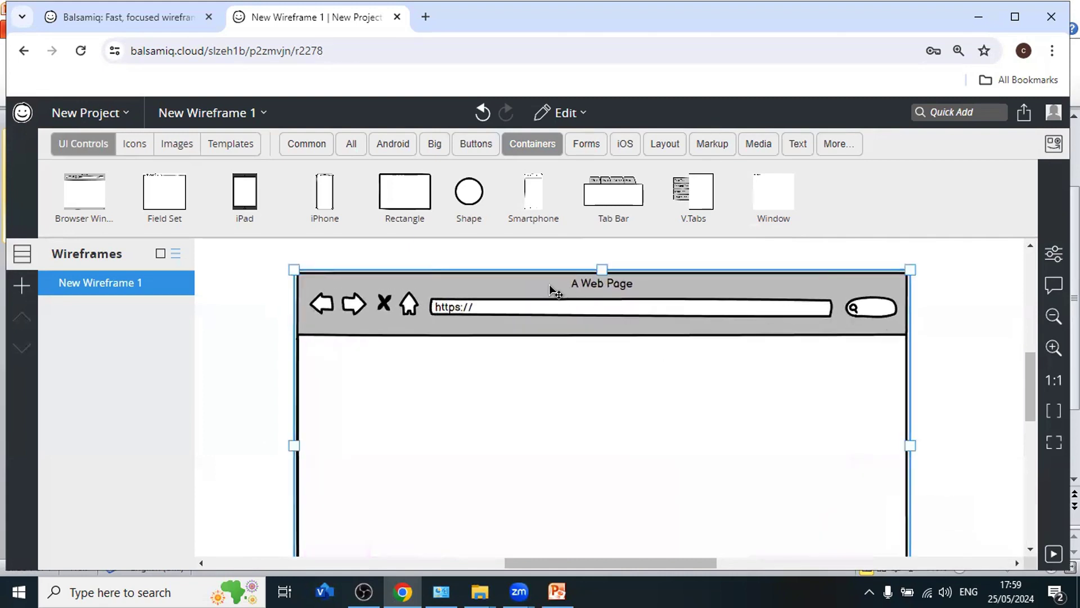
pyautogui.doubleClick(599, 288)
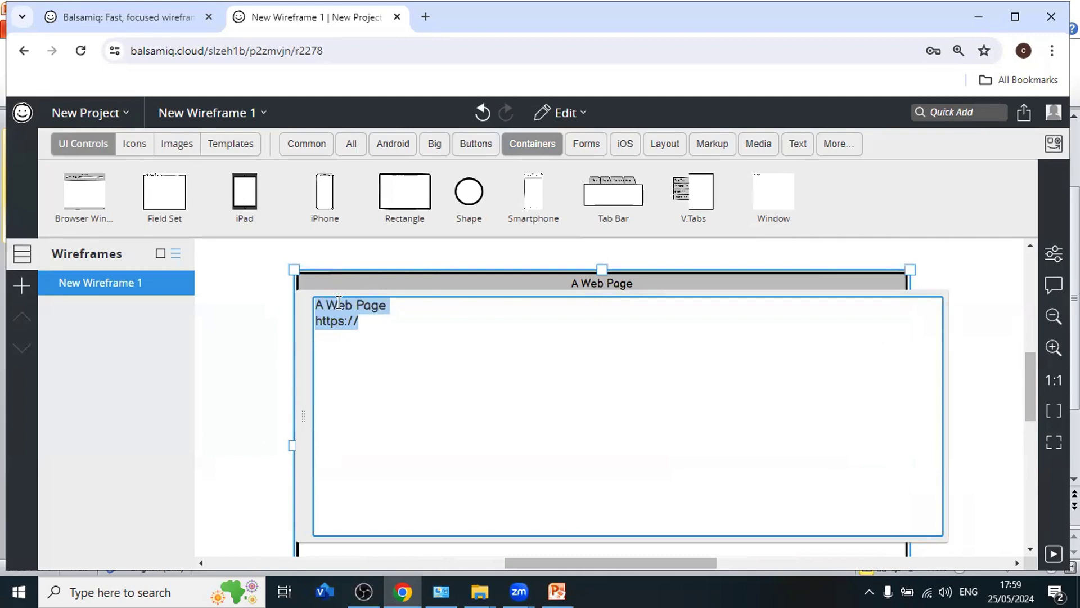
pyautogui.moveTo(388, 305); pyautogui.dragTo(310, 301)
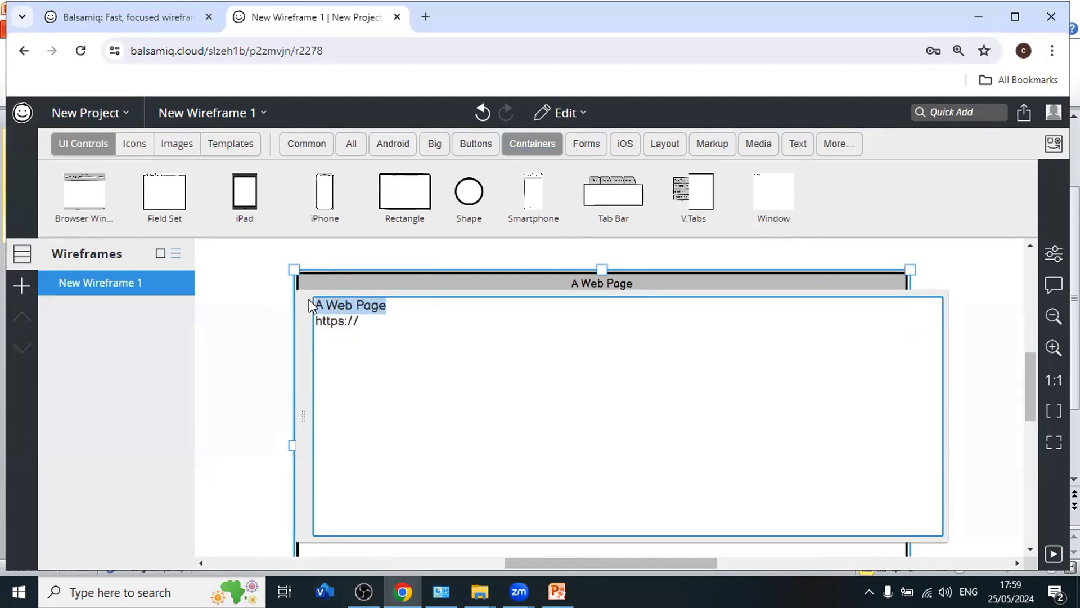
pyautogui.write('POSH')
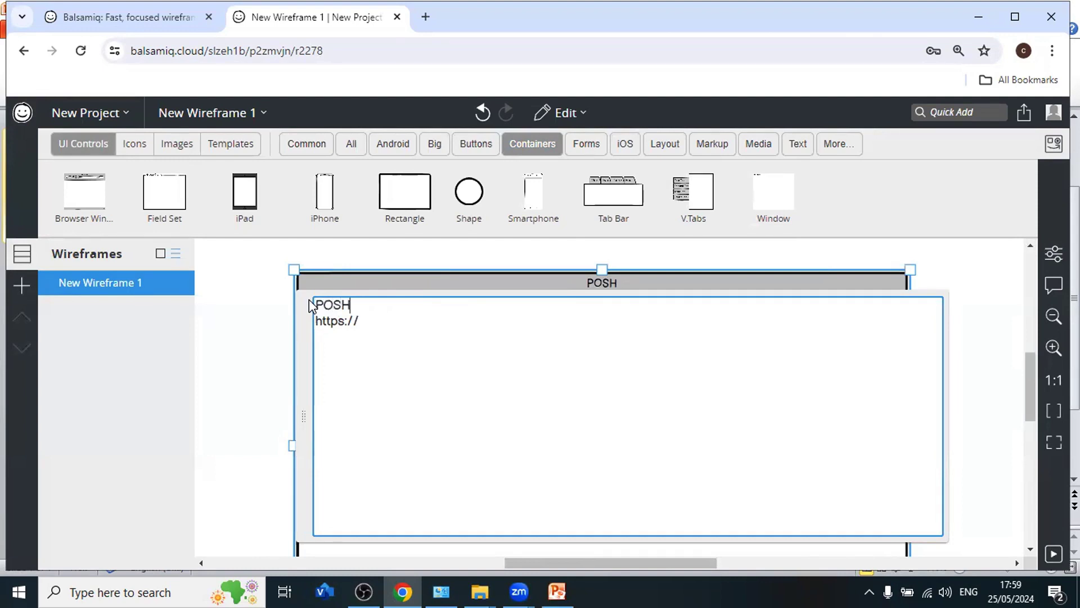
pyautogui.write(' CLEANERS')
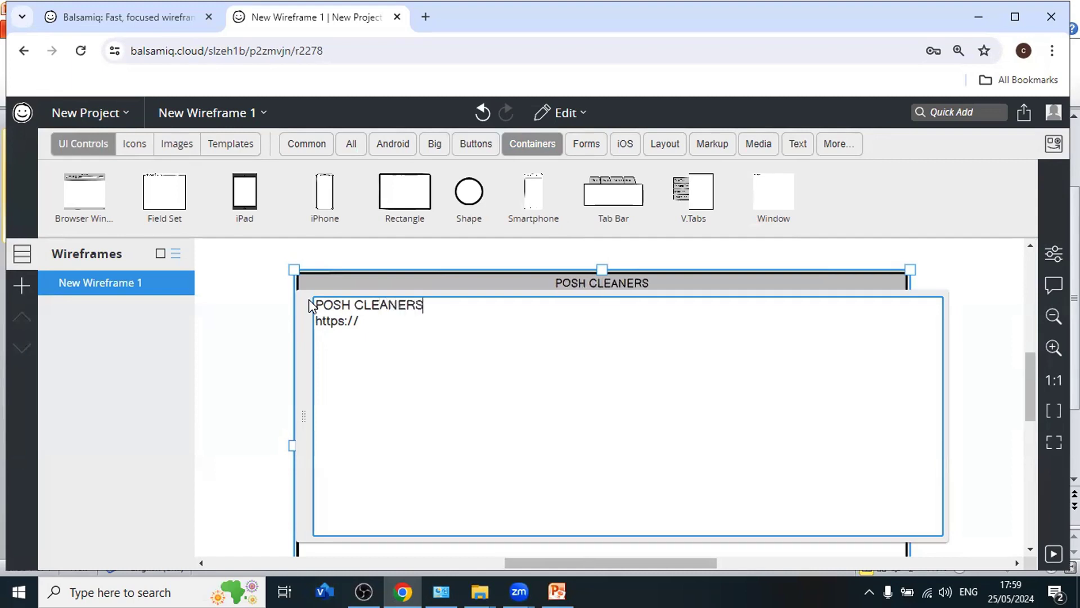
pyautogui.click(379, 321)
pyautogui.write('poshcleaner')
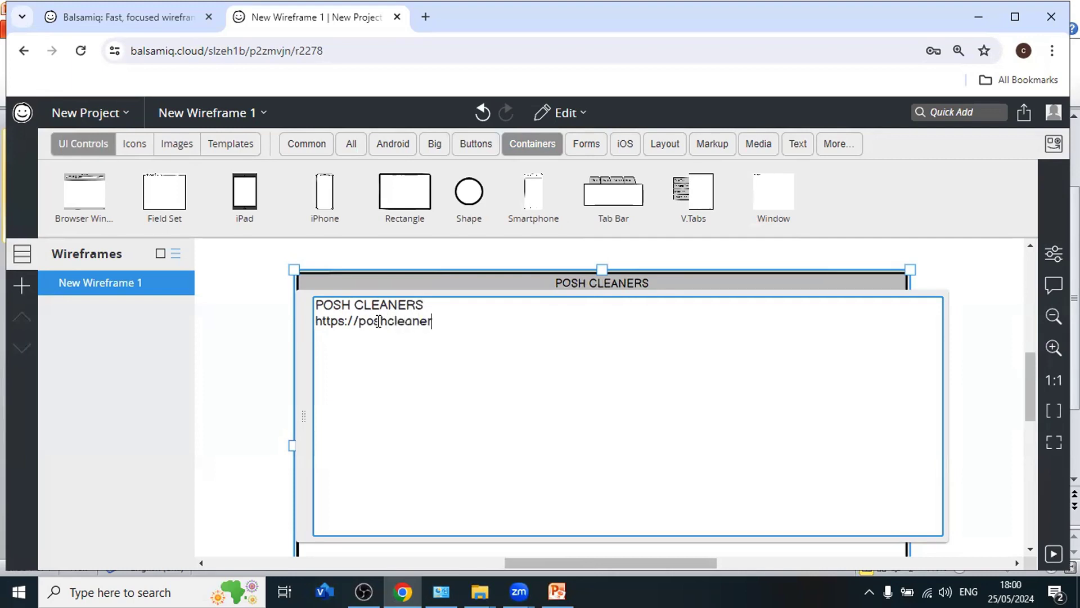
pyautogui.write('s.com')
pyautogui.click(275, 341)
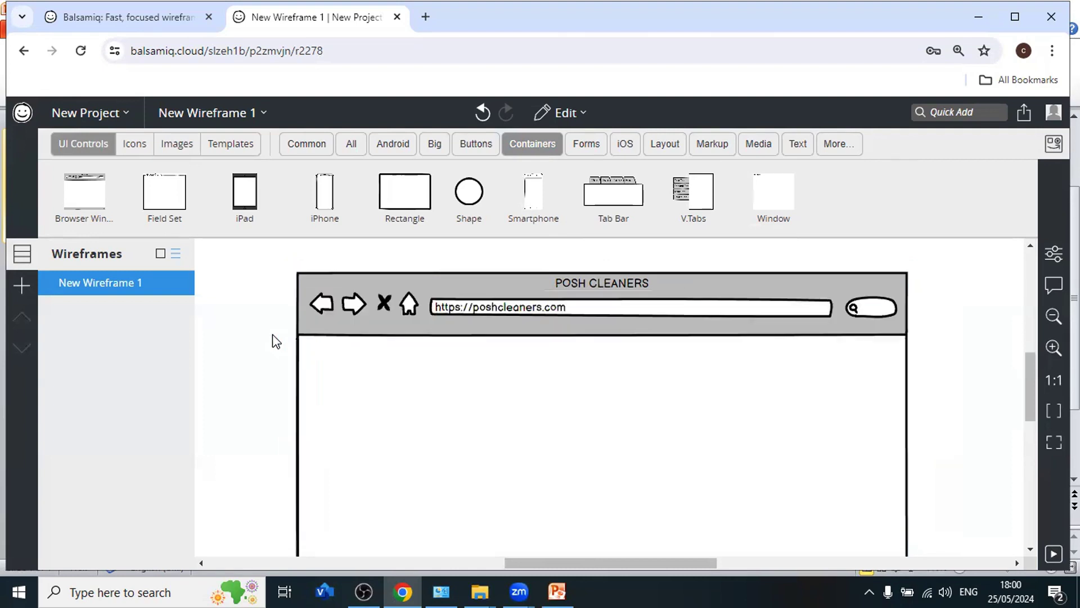
pyautogui.doubleClick(519, 307)
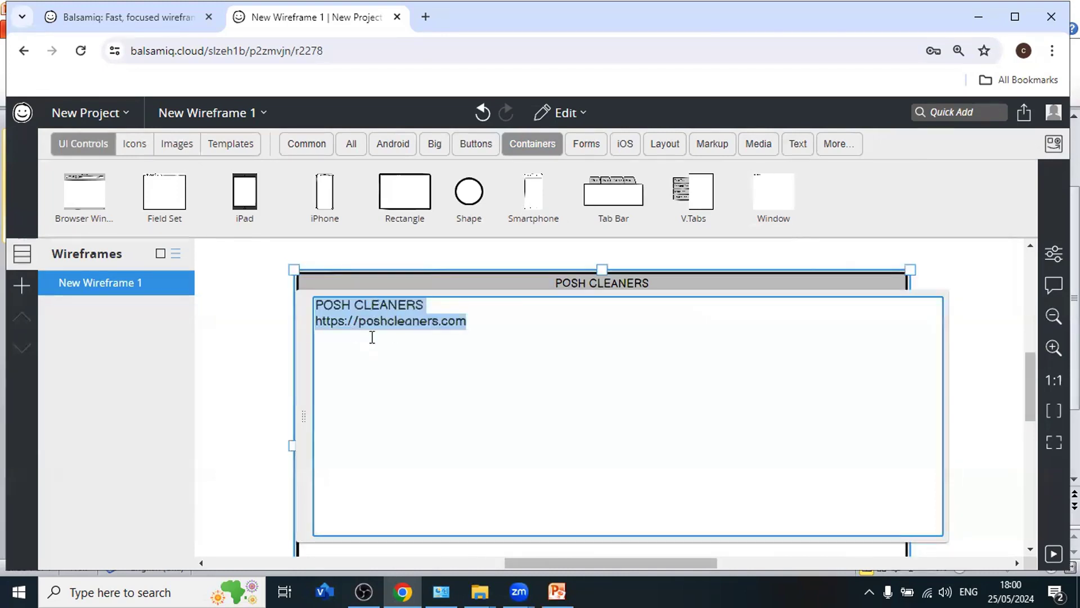
pyautogui.click(256, 313)
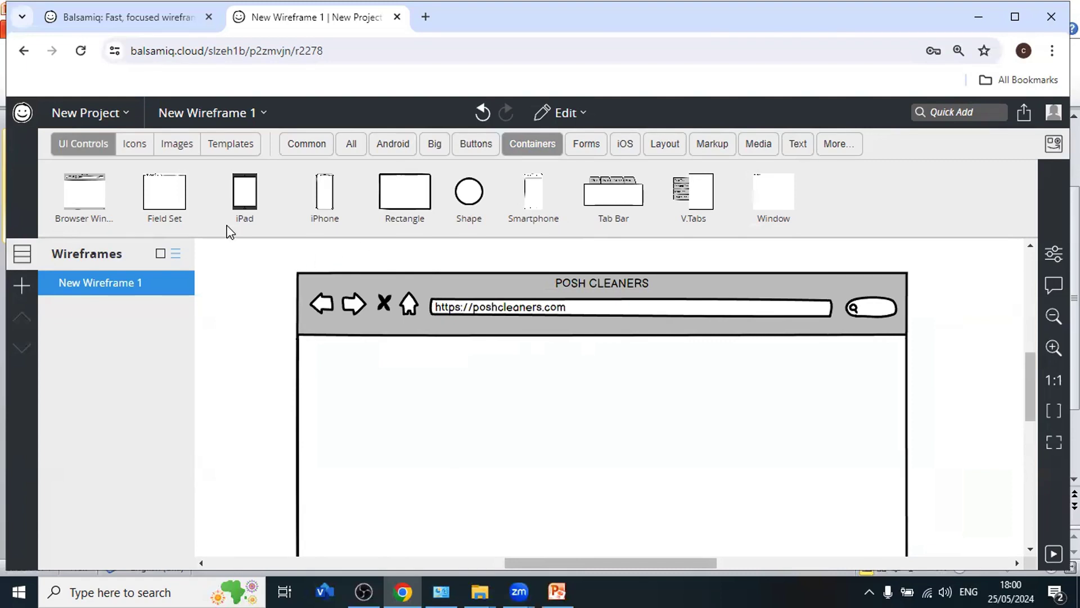
# Place an Image placeholder in the upper-left corner of the web page area and label it "Logo"
pyautogui.click(318, 150)
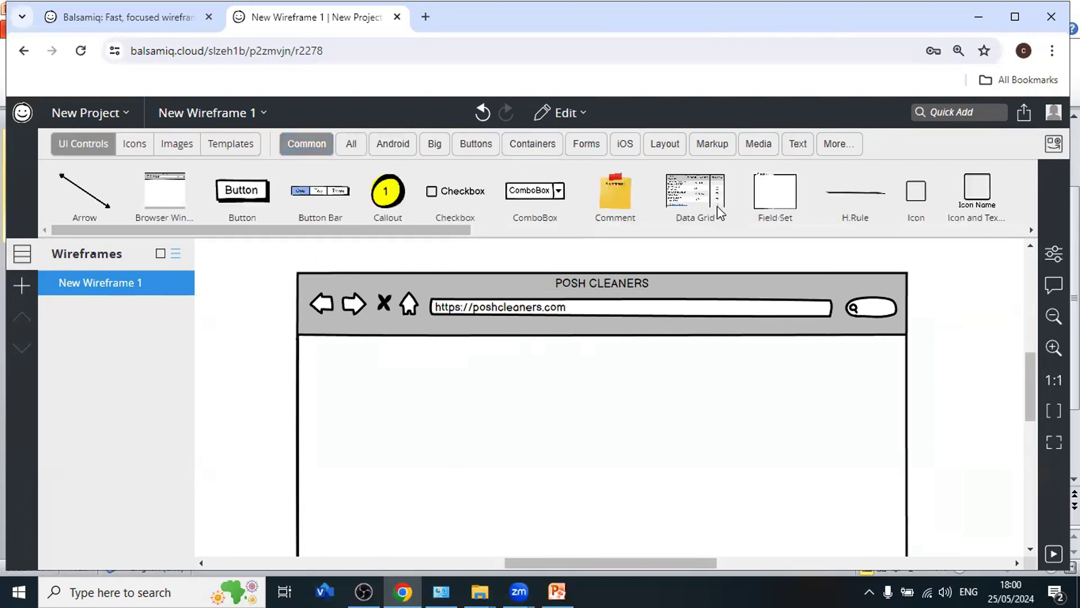
pyautogui.moveTo(451, 234); pyautogui.dragTo(569, 235)
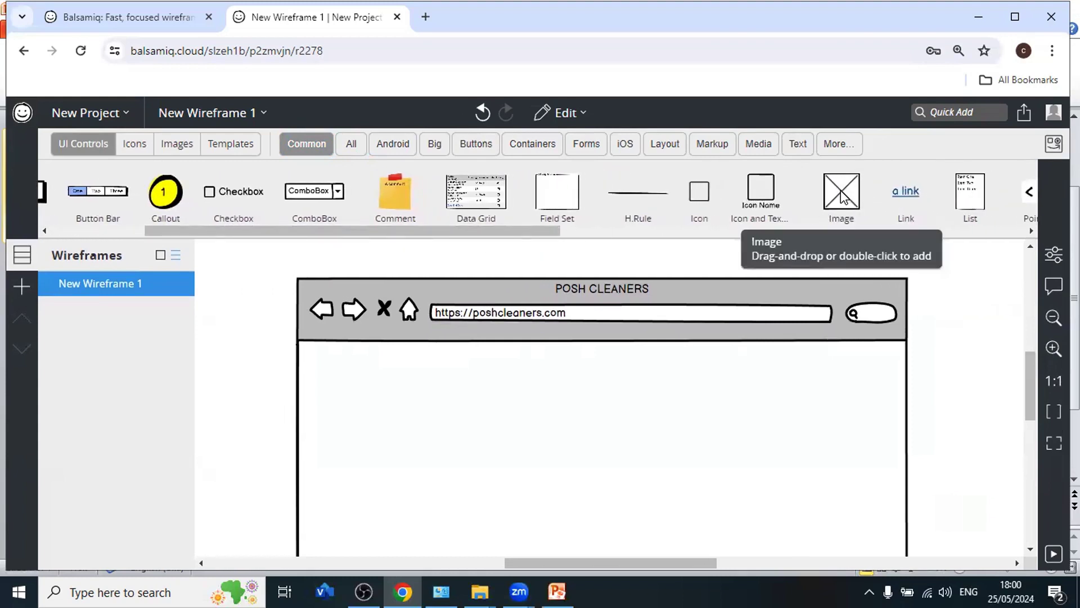
pyautogui.moveTo(842, 195); pyautogui.dragTo(300, 357)
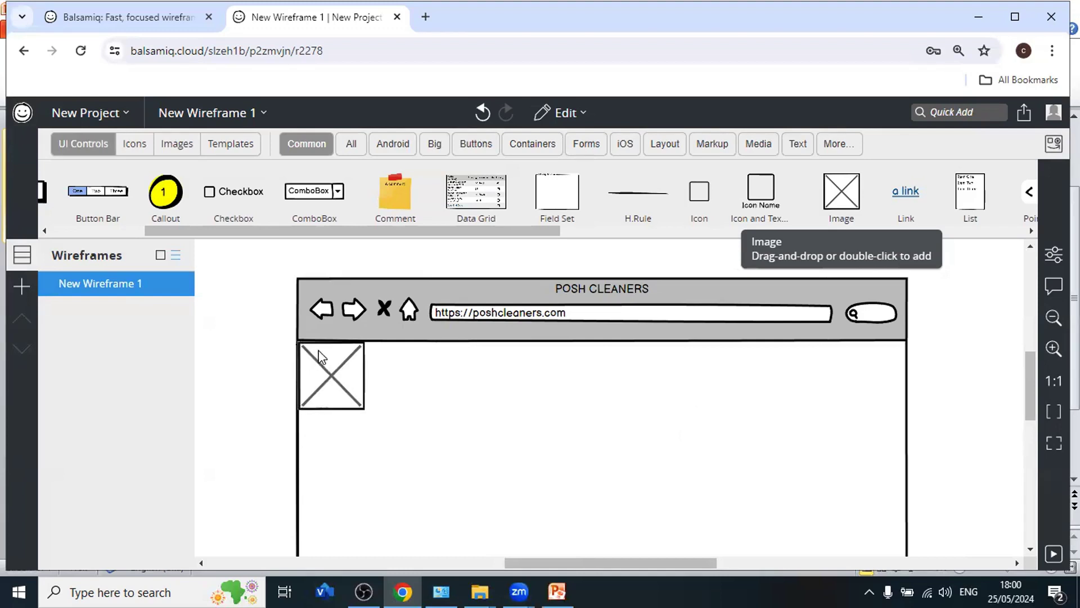
pyautogui.doubleClick(336, 365)
pyautogui.write('Logo')
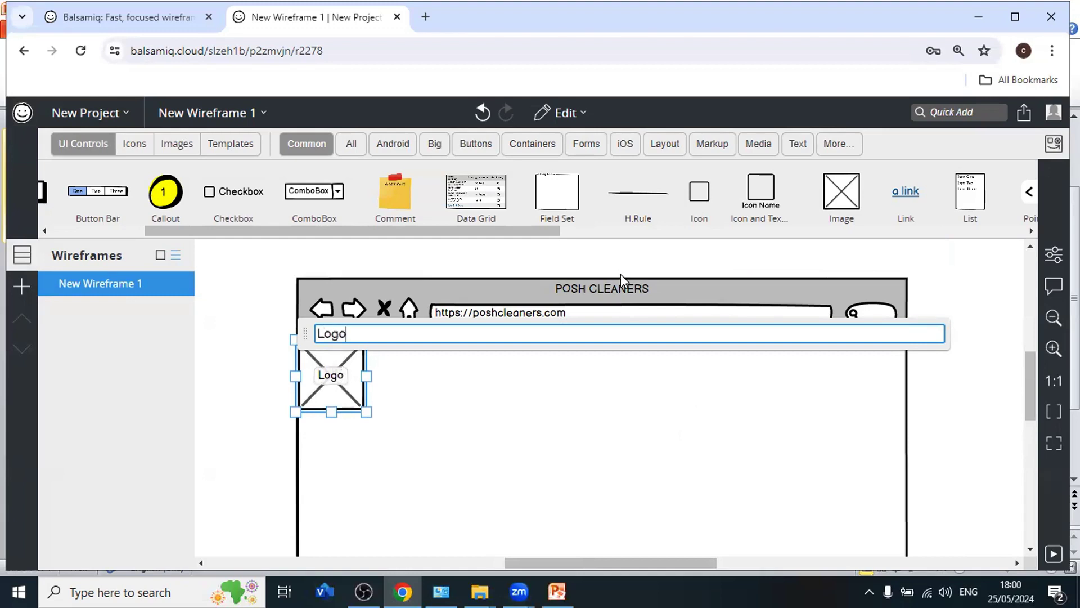
pyautogui.click(450, 367)
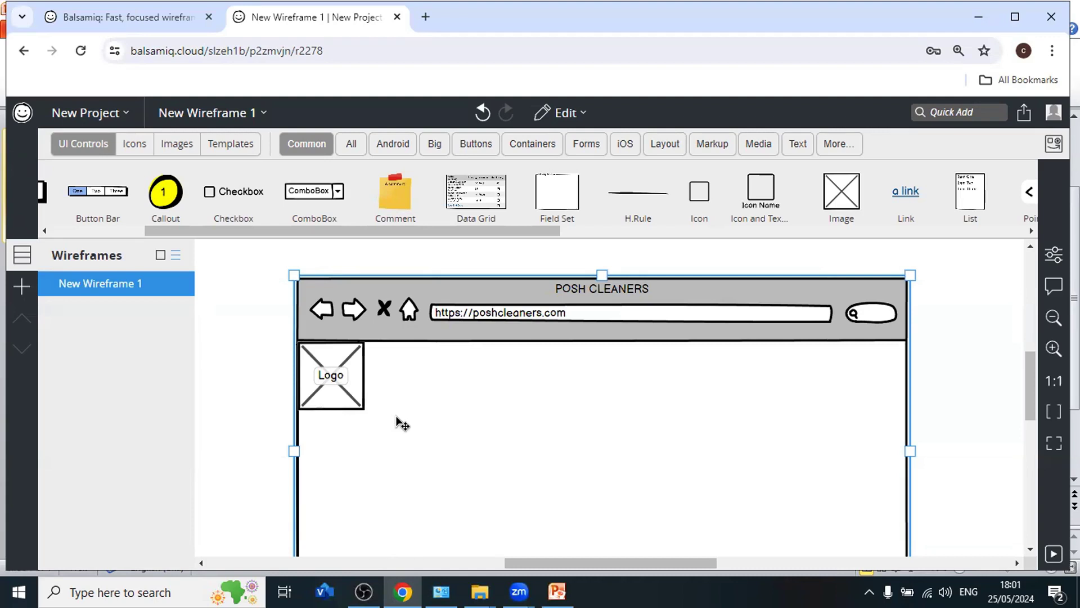
pyautogui.click(989, 375)
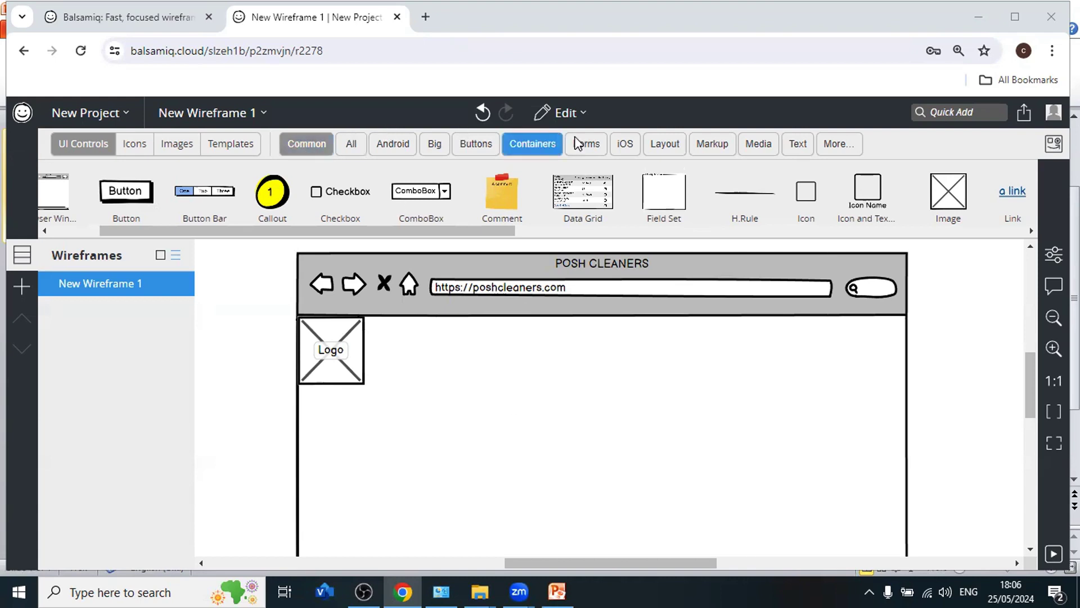
# Add a Text Input labelled "Emali" near the middle of the page and widen it to several times its length
pyautogui.click(798, 144)
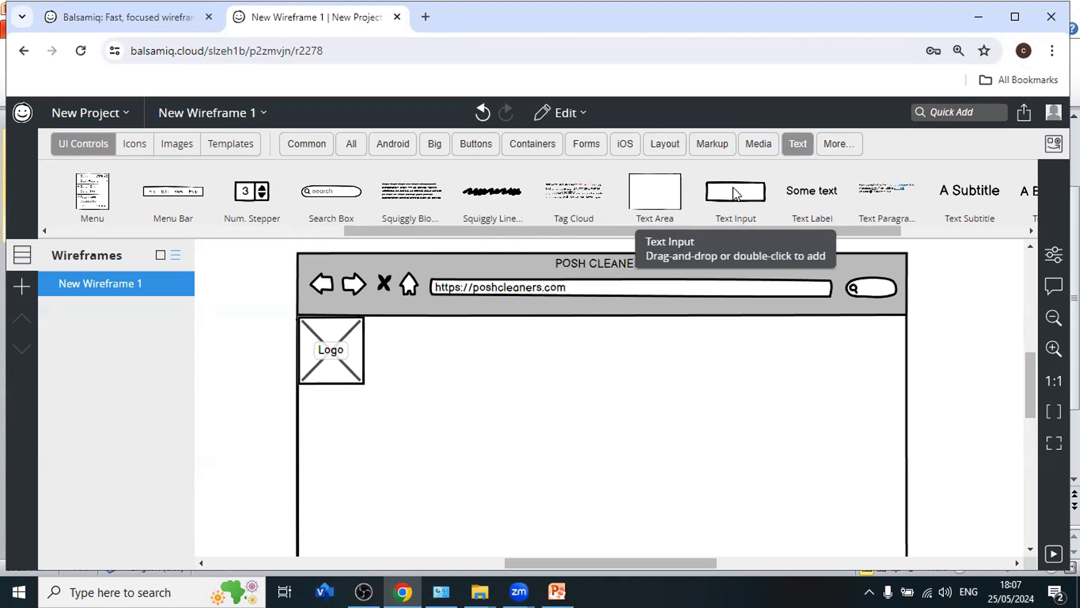
pyautogui.moveTo(739, 196); pyautogui.dragTo(541, 404)
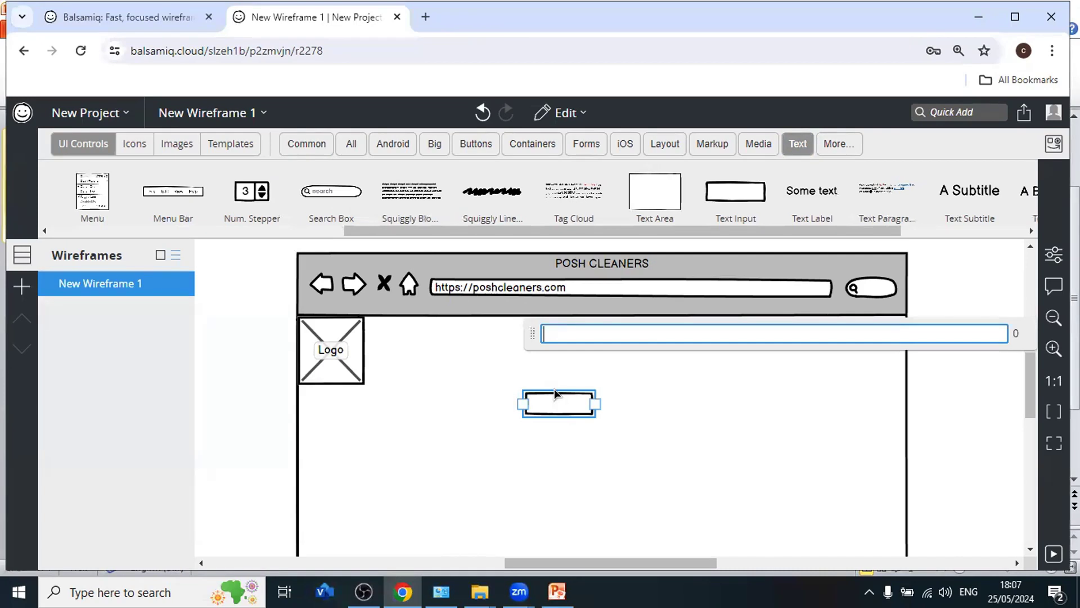
pyautogui.write('Emali')
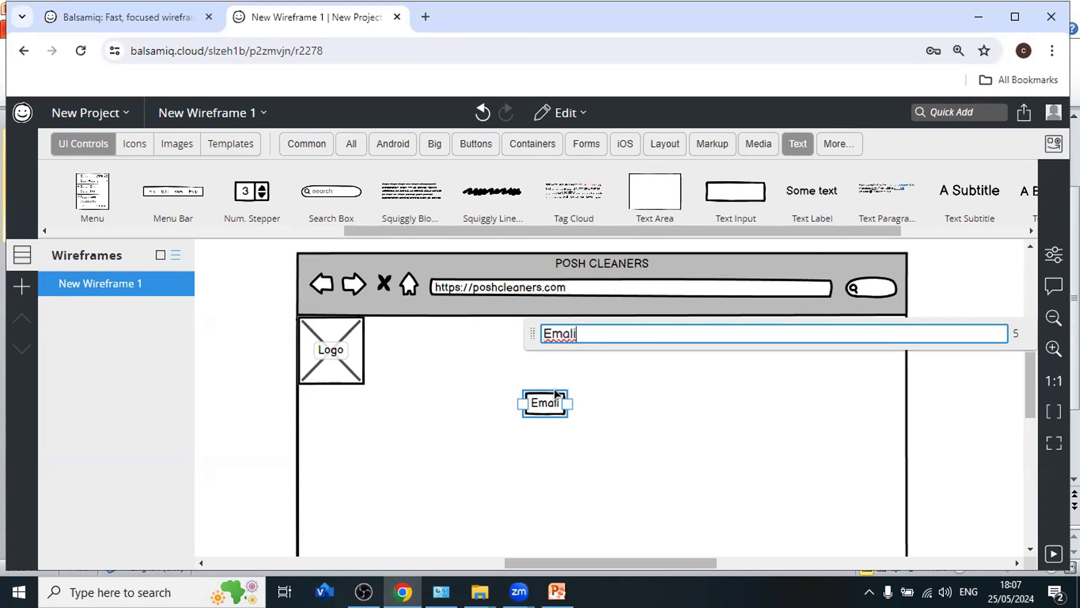
pyautogui.write(':')
pyautogui.click(554, 411)
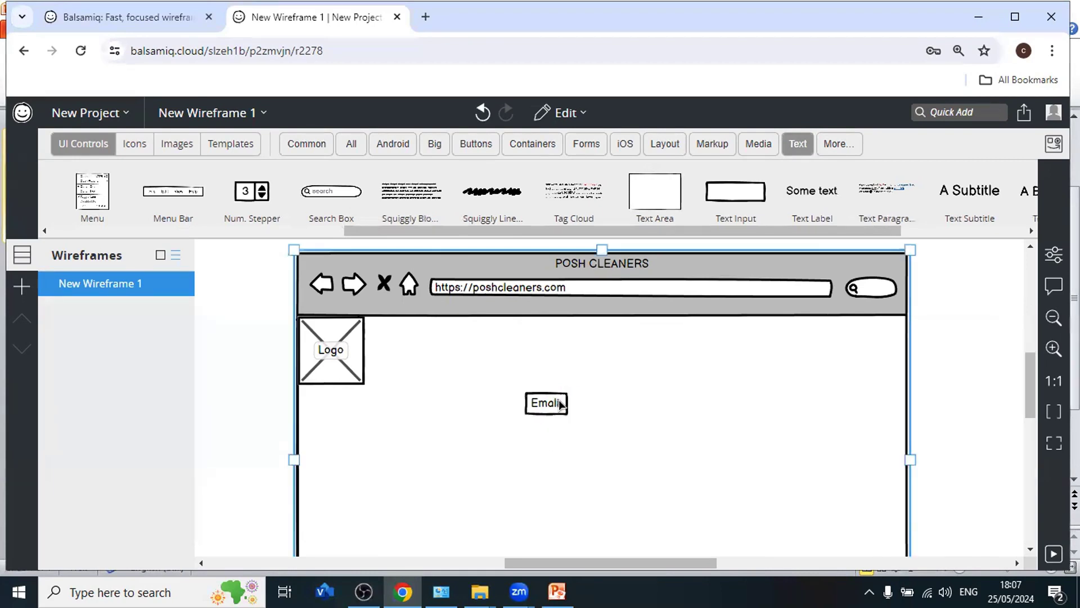
pyautogui.click(569, 403)
pyautogui.moveTo(570, 403); pyautogui.dragTo(749, 414)
pyautogui.click(569, 404)
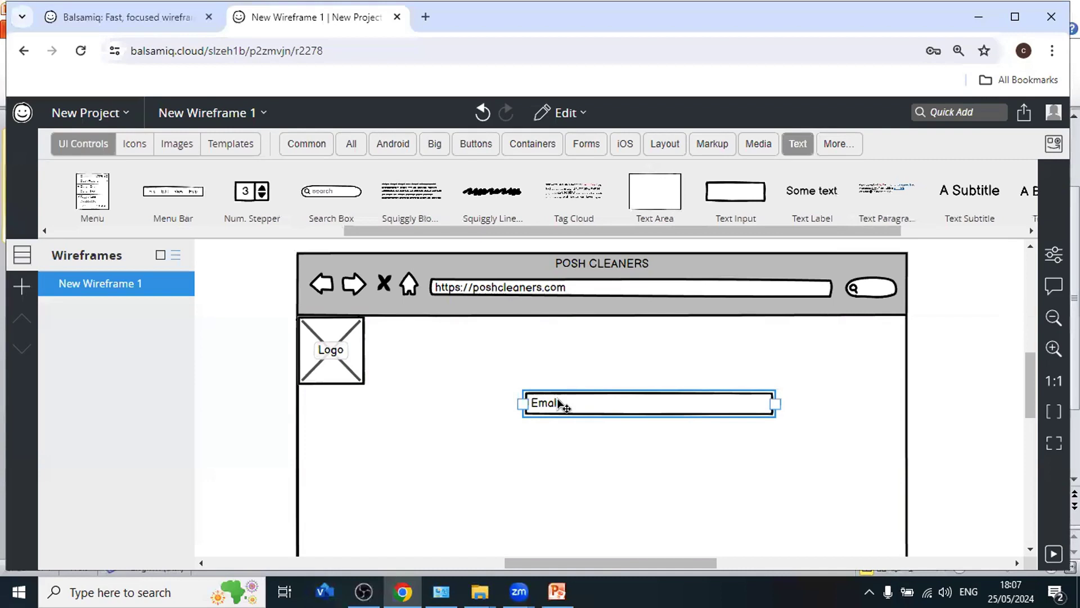
# Change the text of the widened input field to "Username"
pyautogui.doubleClick(561, 403)
pyautogui.write('Username')
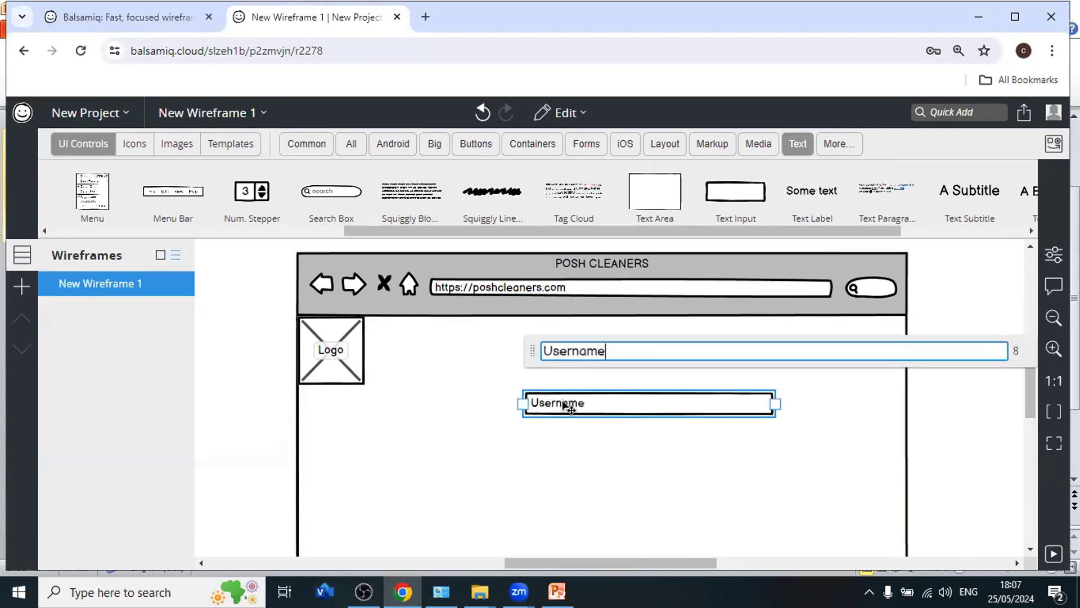
pyautogui.click(583, 446)
# Duplicate the Username field directly beneath the original and change the copy's text to "Password"
pyautogui.click(582, 408)
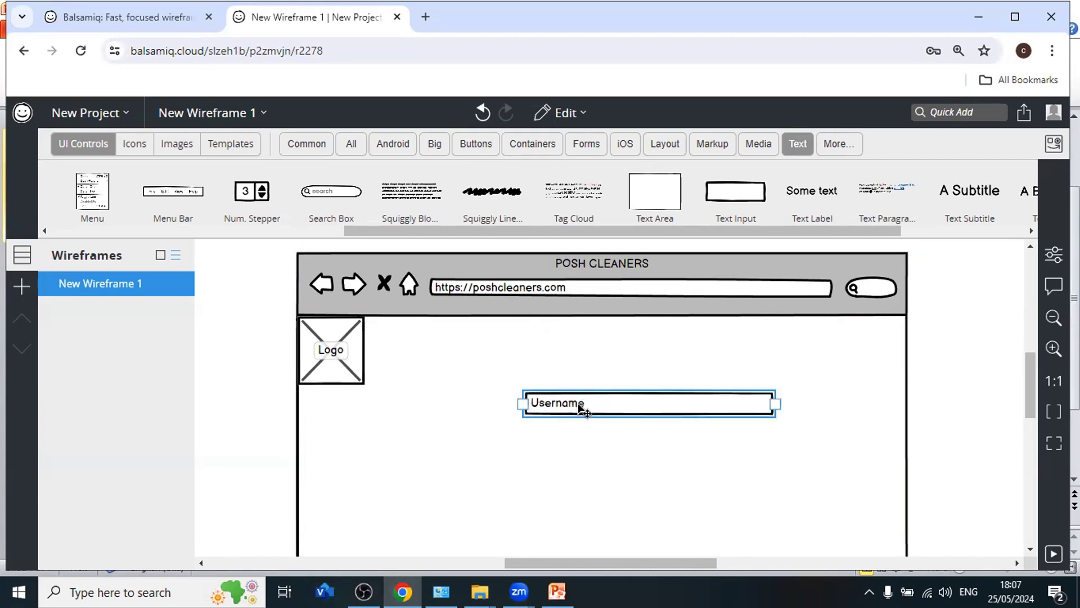
pyautogui.moveTo(583, 407); pyautogui.dragTo(585, 443)
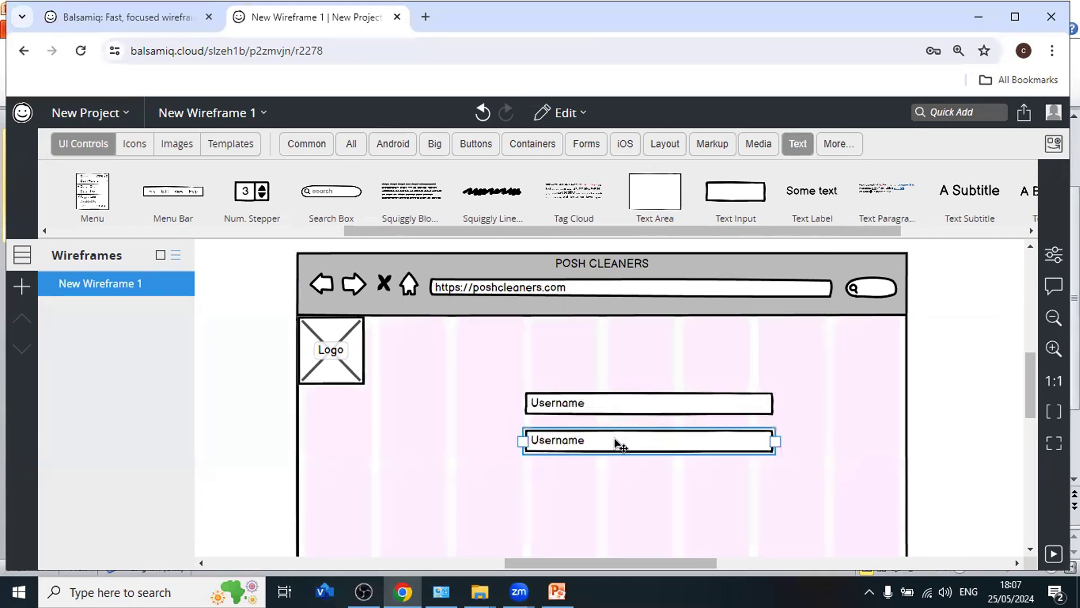
pyautogui.doubleClick(573, 444)
pyautogui.write('Pasww')
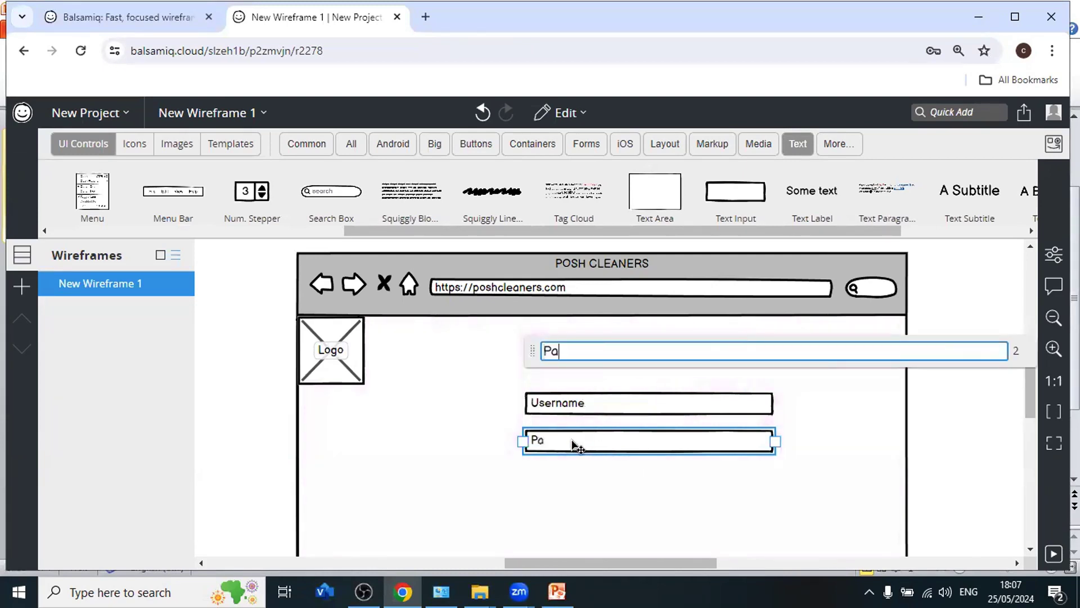
pyautogui.press('BackSpace')
pyautogui.press('BackSpace')
pyautogui.write('sword')
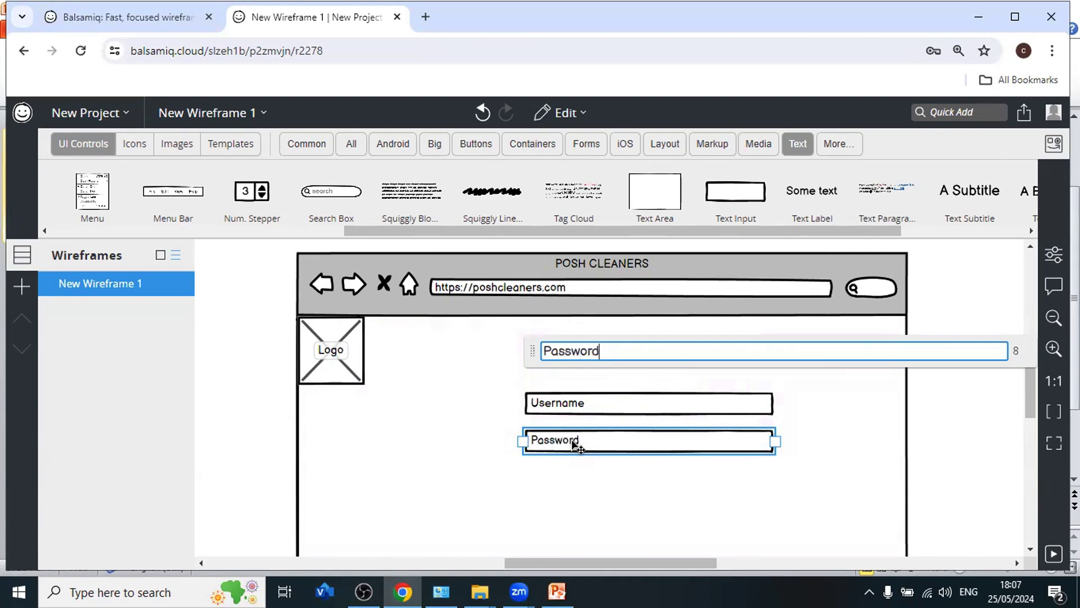
pyautogui.click(575, 481)
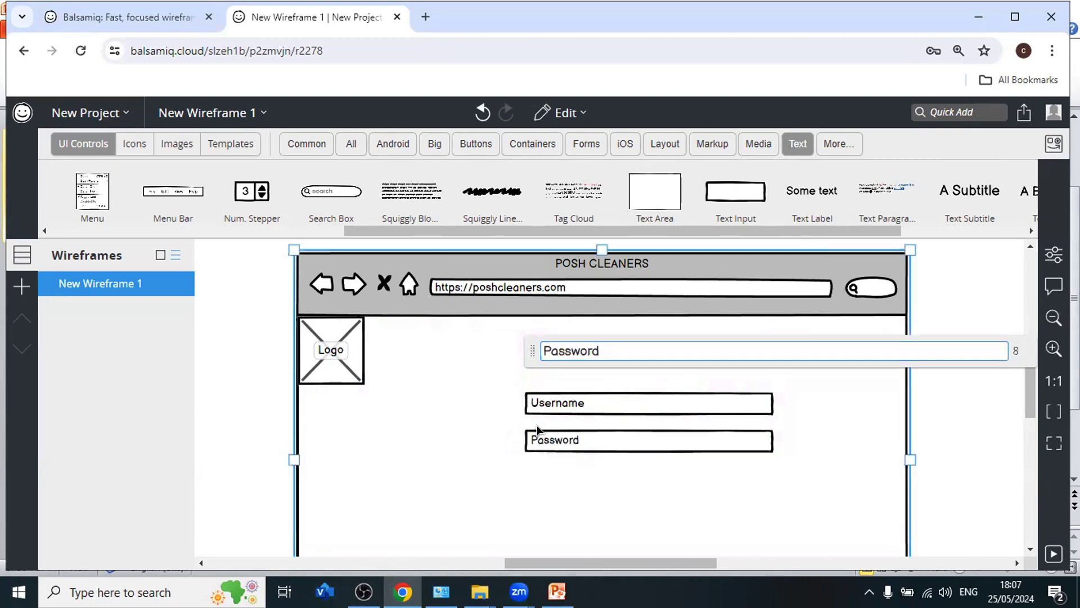
# Move the Password field down to the page's horizontal centre and align the Username field just above it
pyautogui.moveTo(537, 451); pyautogui.dragTo(524, 479)
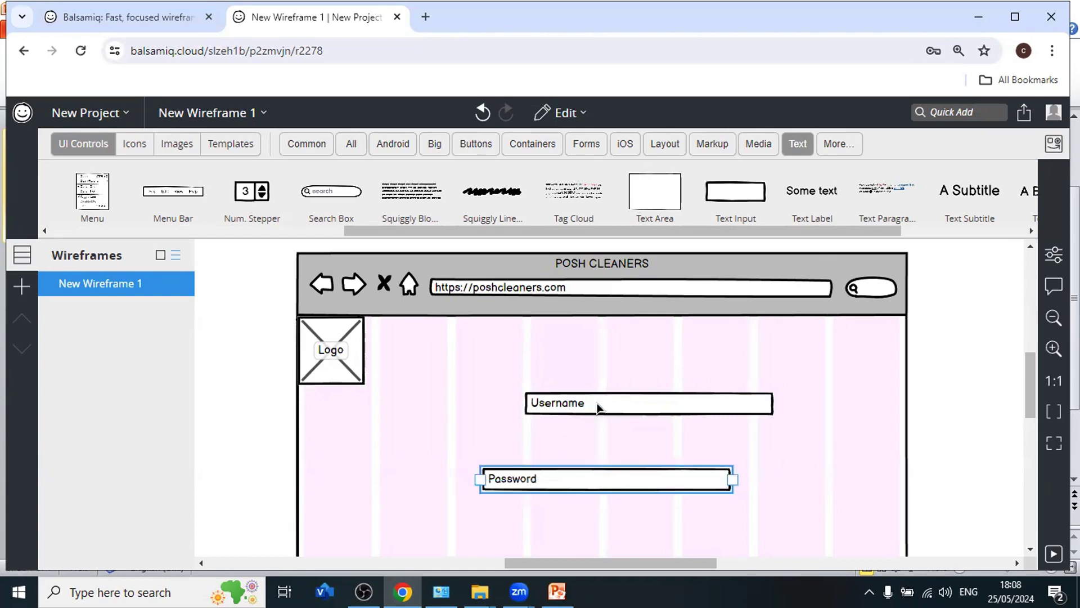
pyautogui.moveTo(599, 406)
pyautogui.mouseDown()
pyautogui.moveTo(550, 439)
pyautogui.moveTo(557, 449)
pyautogui.mouseUp()
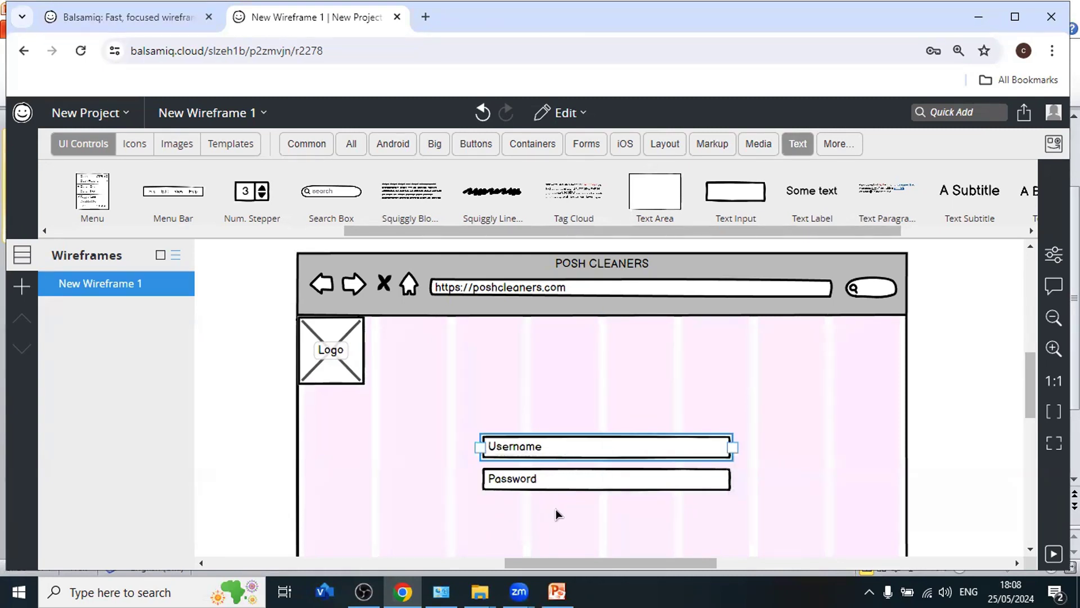
pyautogui.click(544, 463)
pyautogui.scroll(-2, 731, 478)
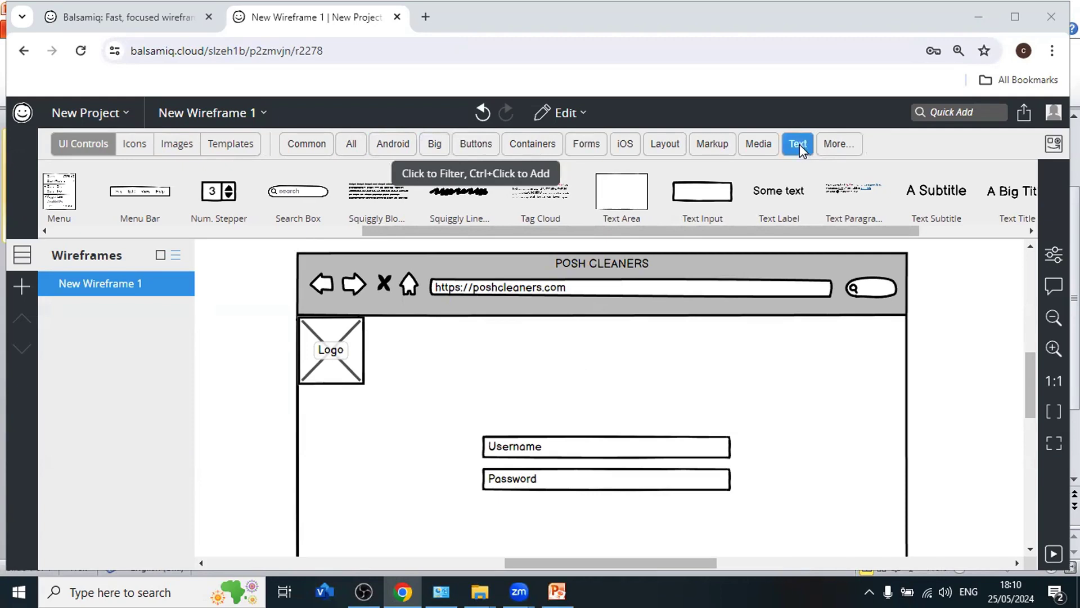
# Add a Button below the Password field and set its text to "Login"
pyautogui.click(478, 144)
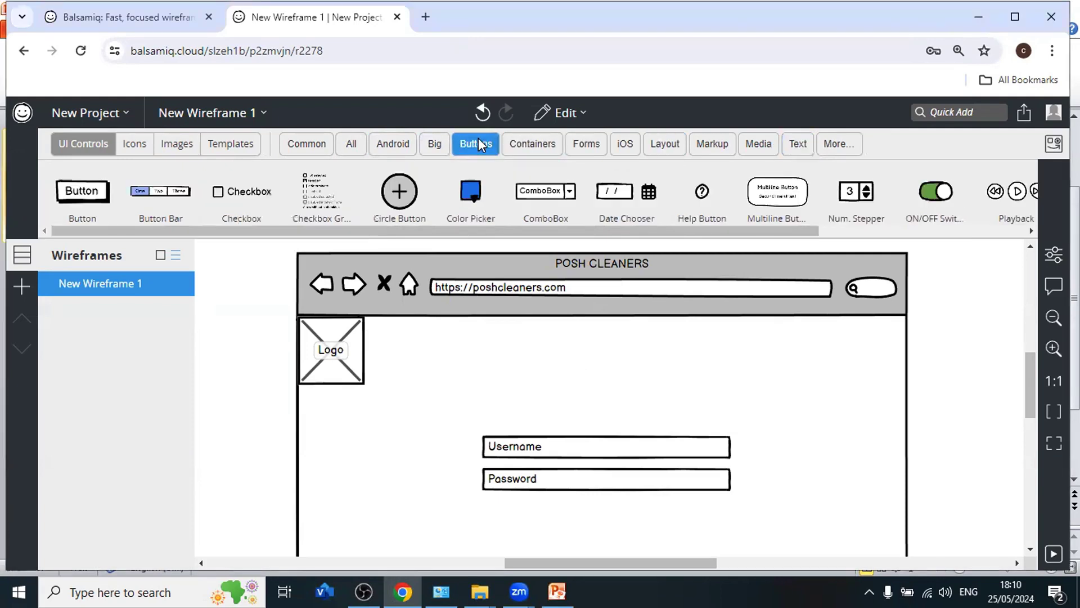
pyautogui.moveTo(85, 193); pyautogui.dragTo(595, 523)
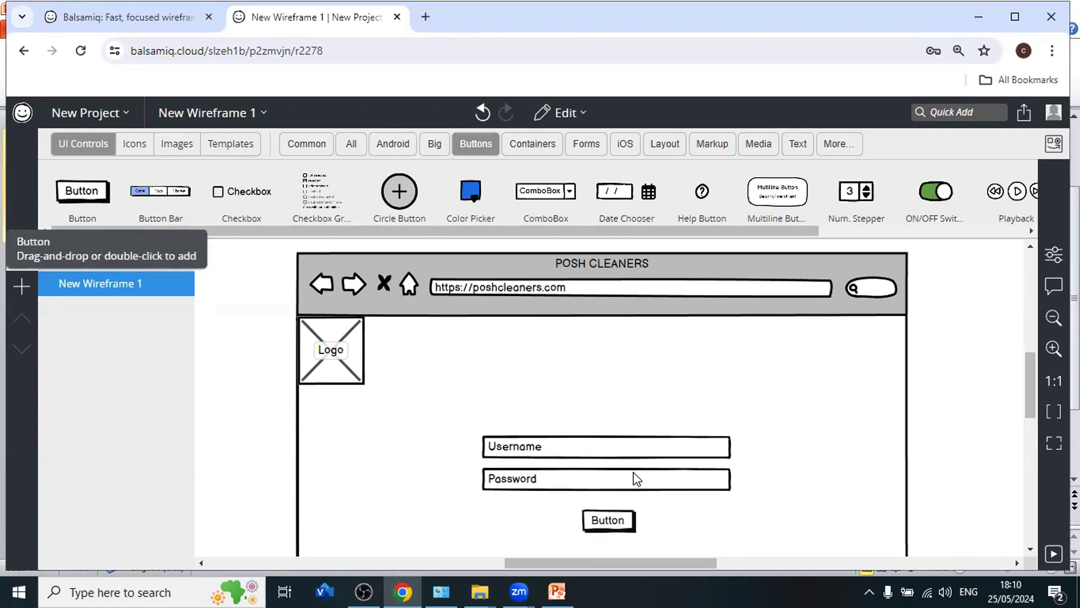
pyautogui.write('Login')
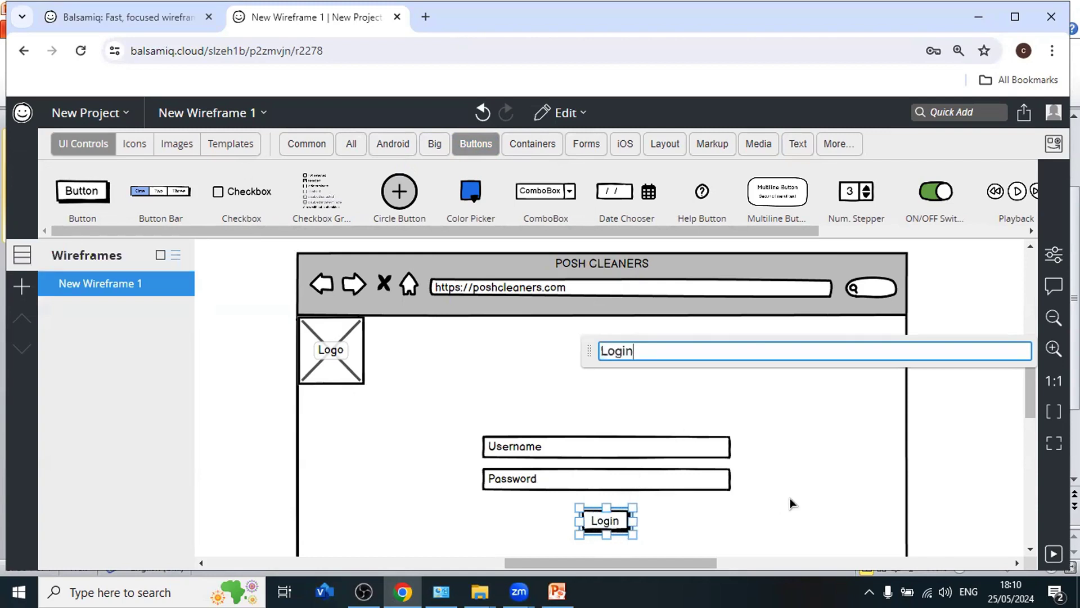
pyautogui.click(765, 506)
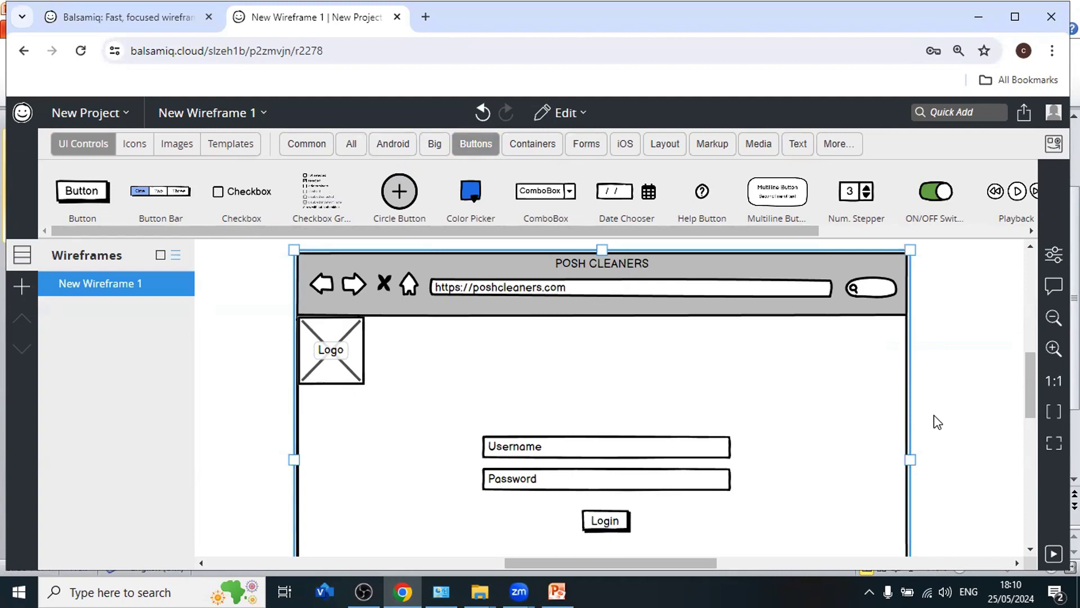
# Move the Login button up closer to the Password field, keeping it centred under the input fields
pyautogui.moveTo(610, 523); pyautogui.dragTo(610, 514)
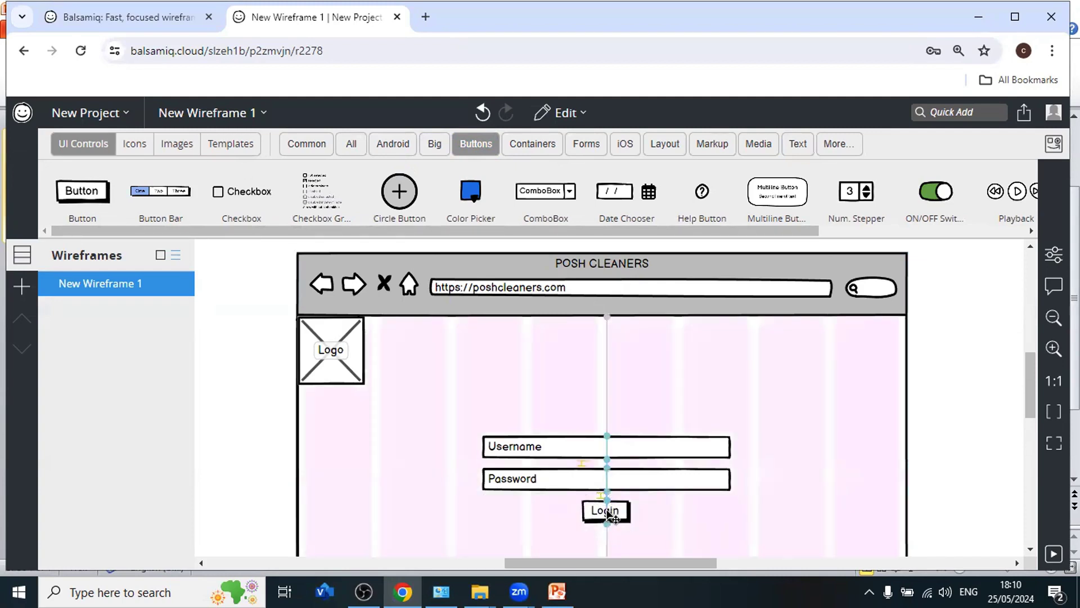
pyautogui.moveTo(609, 513); pyautogui.dragTo(610, 513)
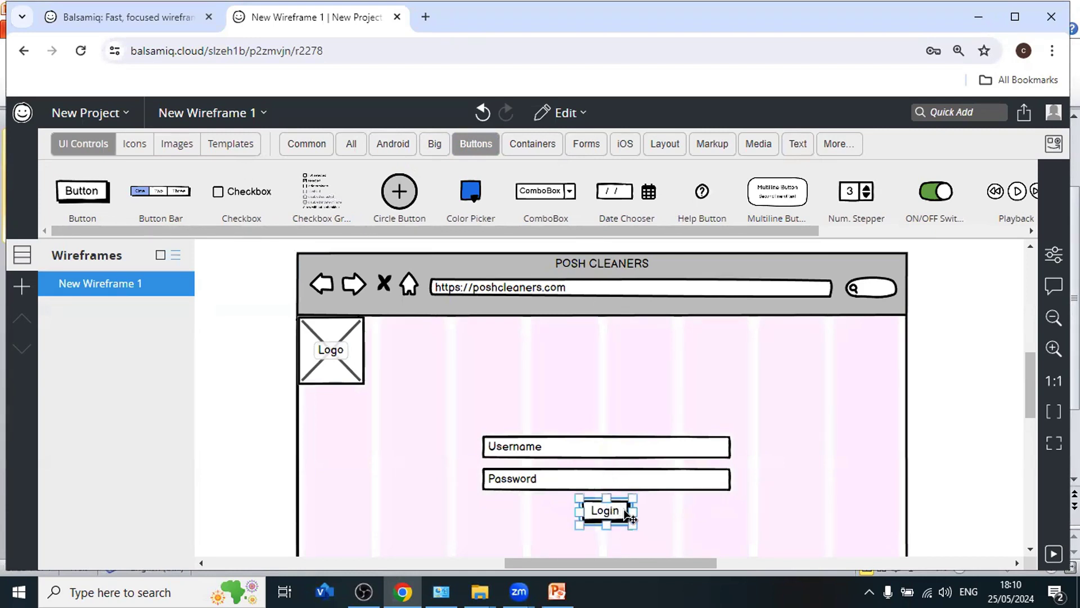
pyautogui.click(618, 492)
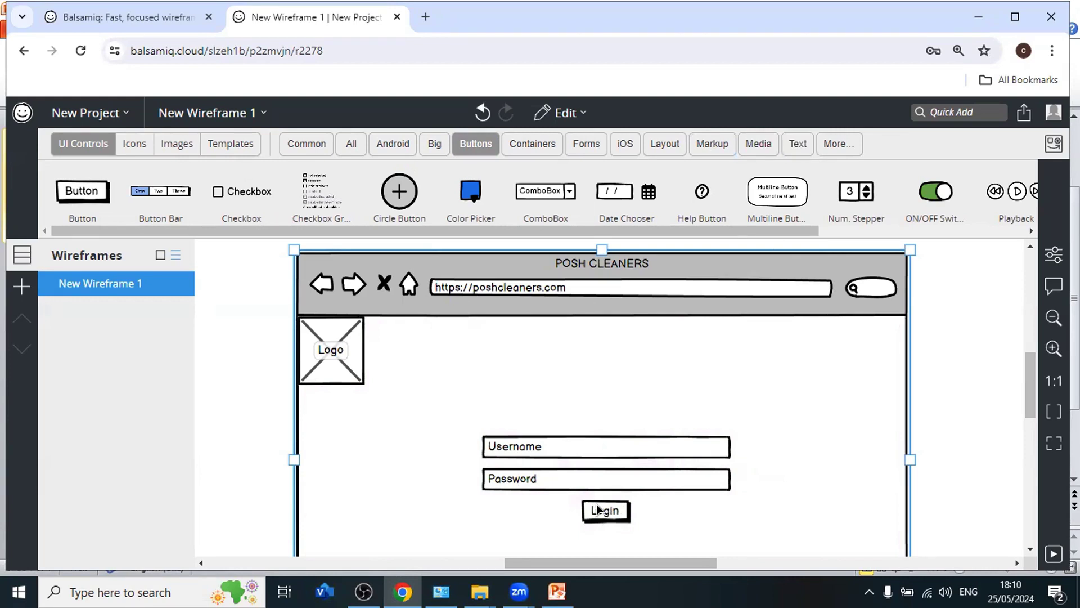
# Add a Text Label and place it below the Password field, near the field's left edge and beside the Login button
pyautogui.click(798, 143)
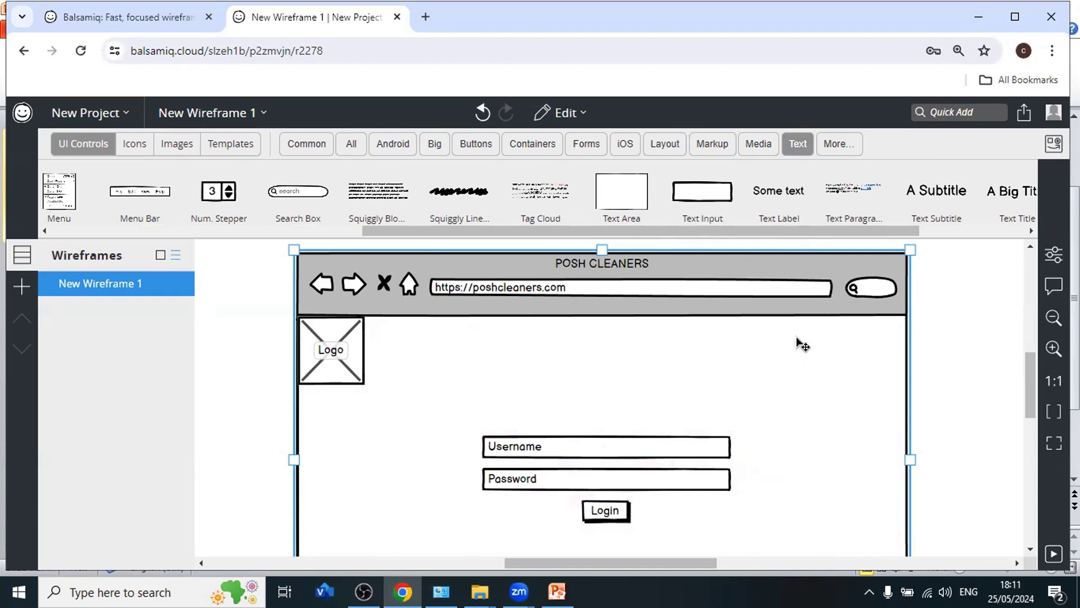
pyautogui.doubleClick(785, 194)
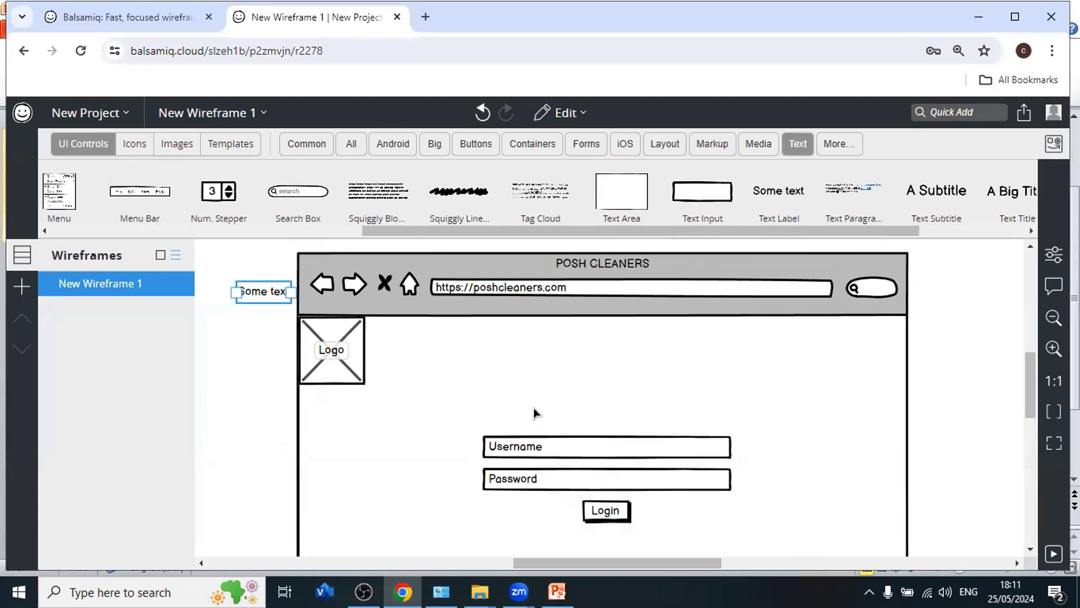
pyautogui.moveTo(264, 293); pyautogui.dragTo(397, 426)
pyautogui.moveTo(461, 513); pyautogui.dragTo(509, 509)
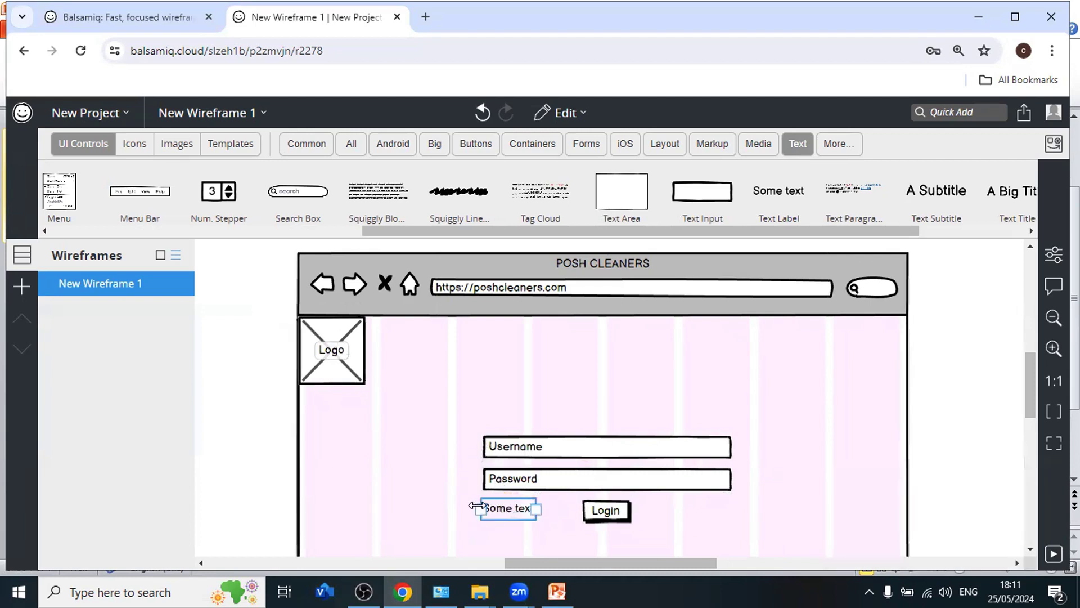
# Change the text of the label beside the Login button to "Forgot password?"
pyautogui.doubleClick(508, 508)
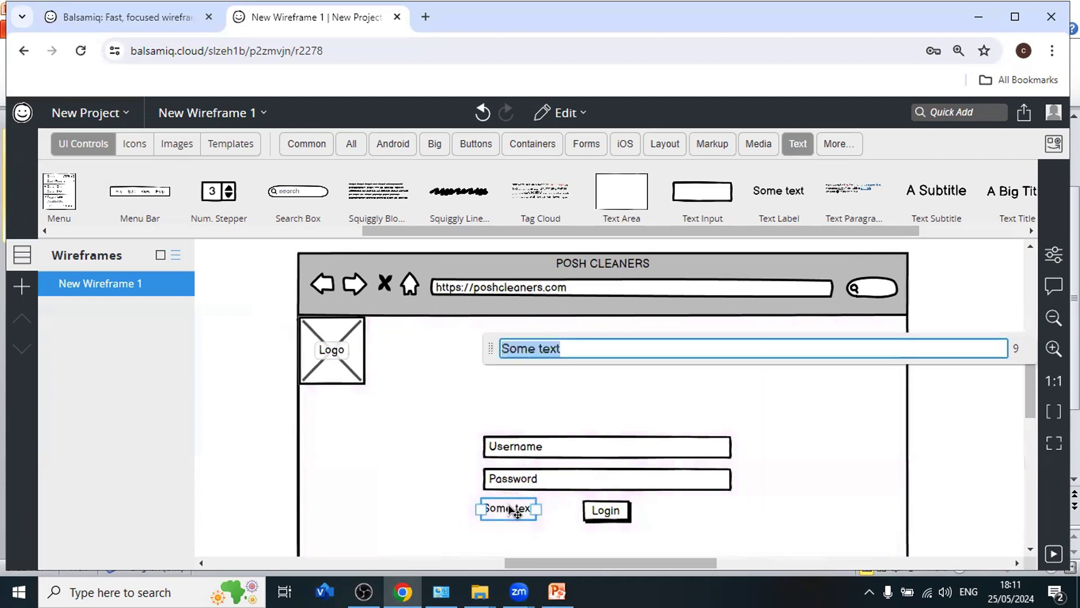
pyautogui.write('Forh')
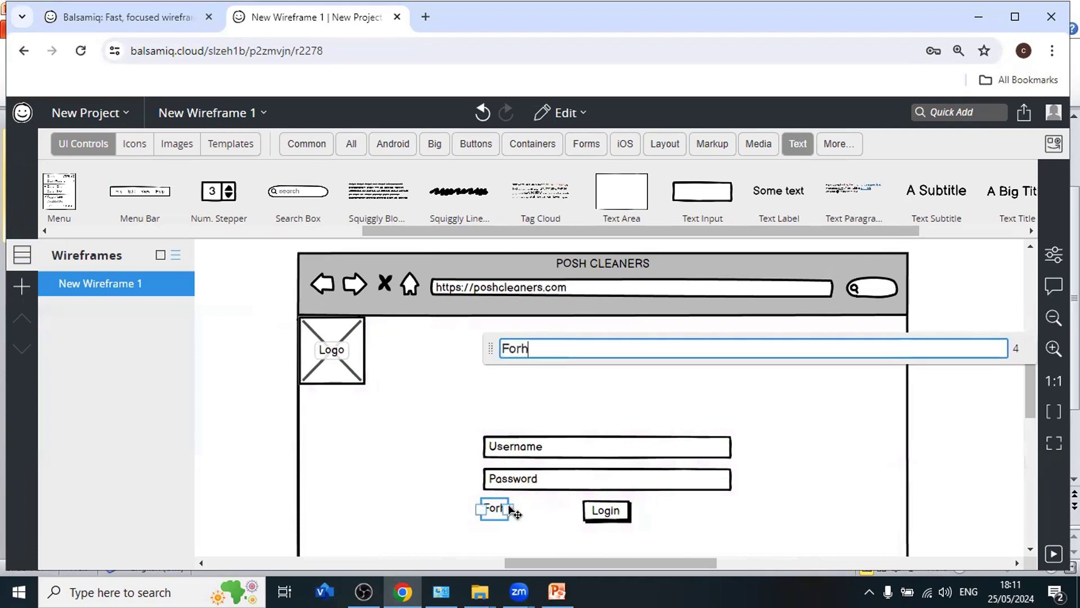
pyautogui.press('BackSpace')
pyautogui.write('got ')
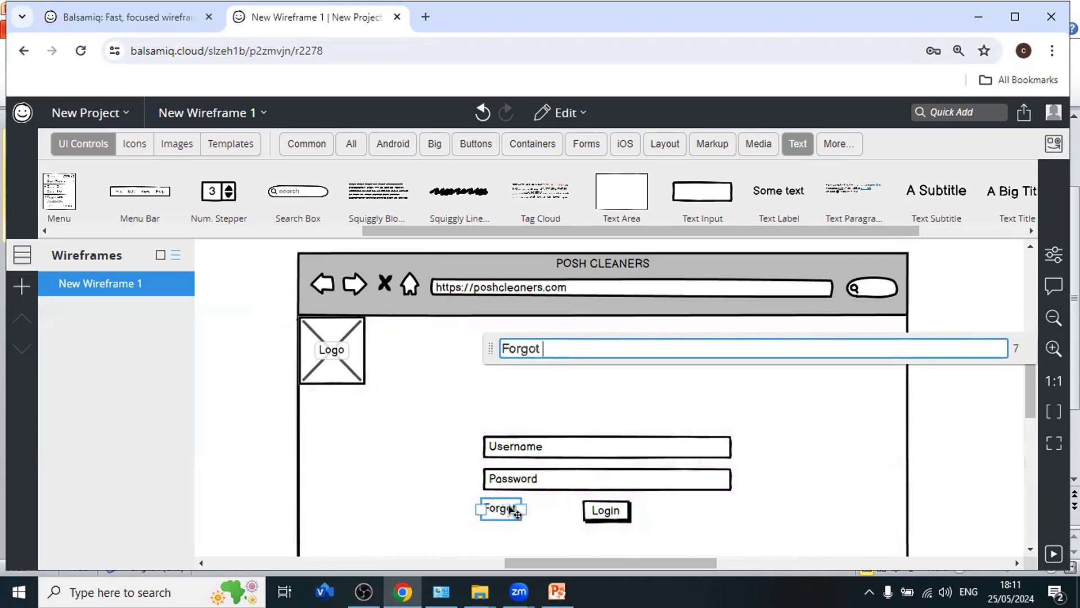
pyautogui.write('password')
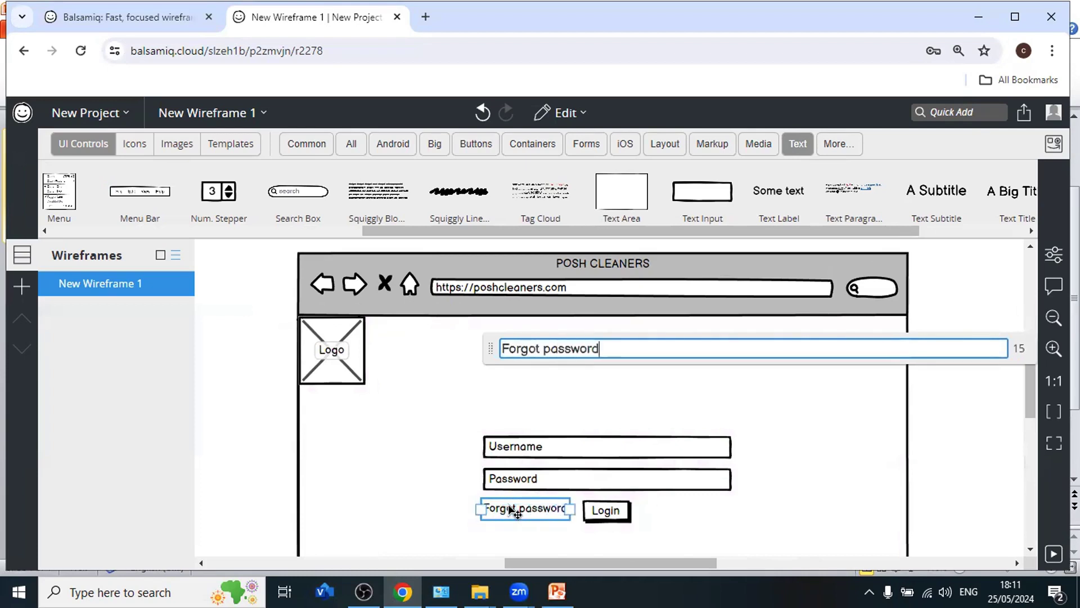
pyautogui.write('?')
pyautogui.click(719, 522)
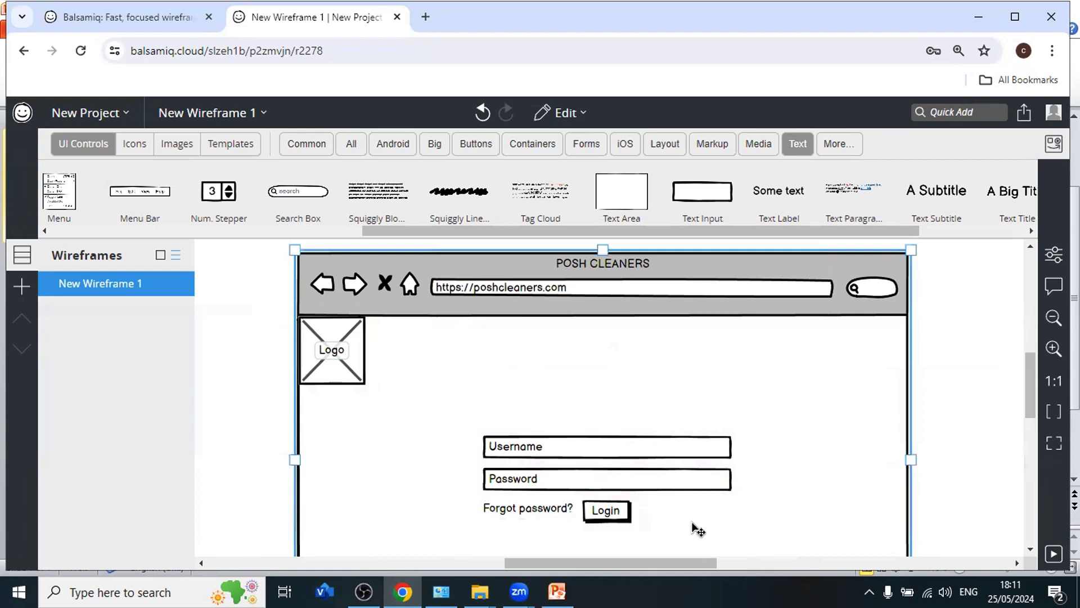
# Set the "Forgot password?" label's font size to 10 and its text colour to dark red
pyautogui.click(506, 508)
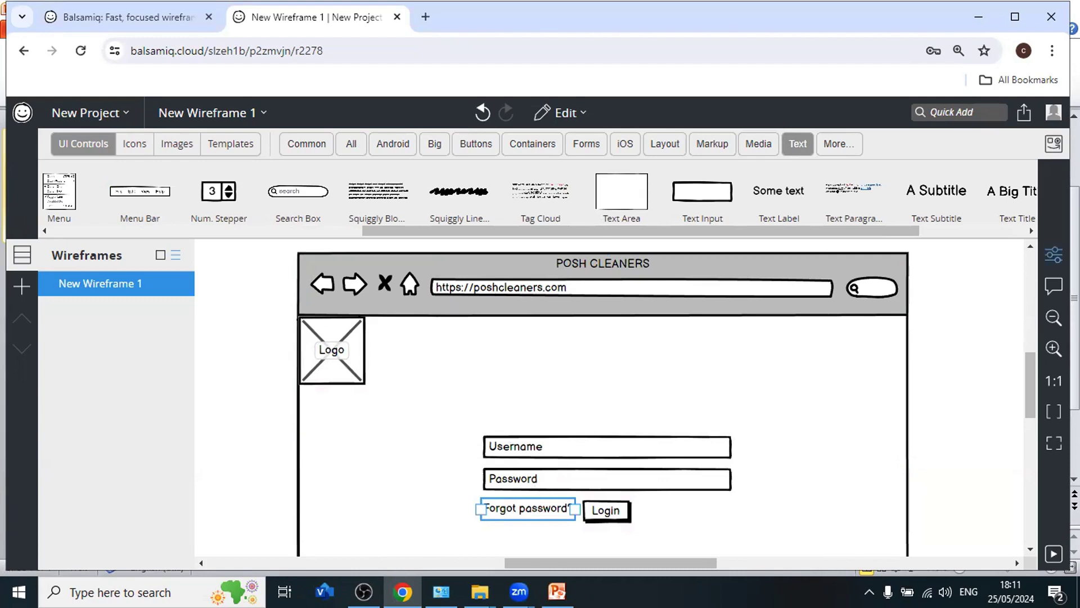
pyautogui.click(1045, 262)
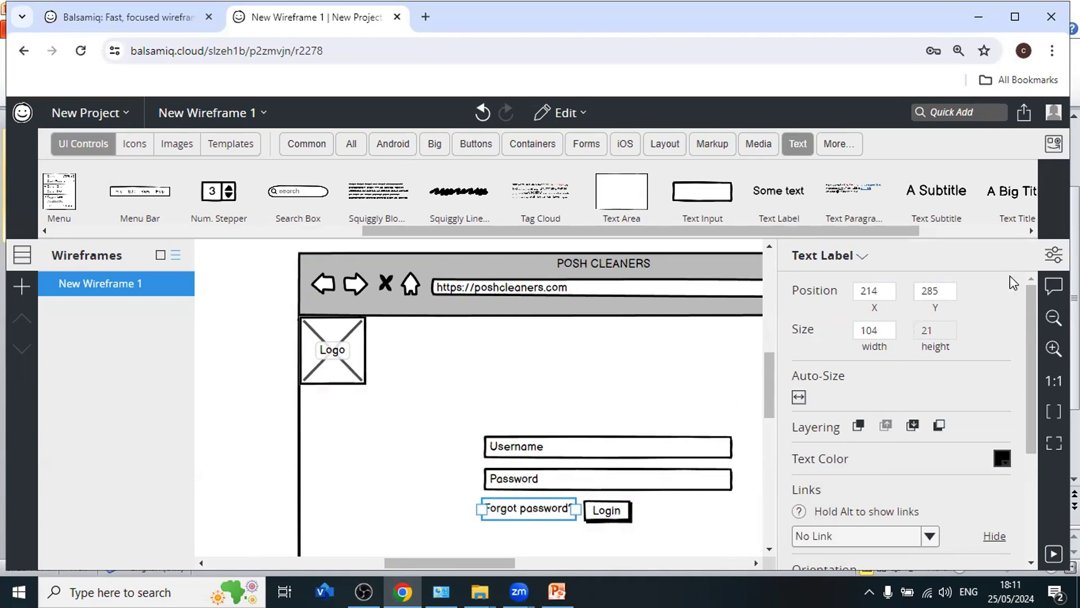
pyautogui.click(1053, 256)
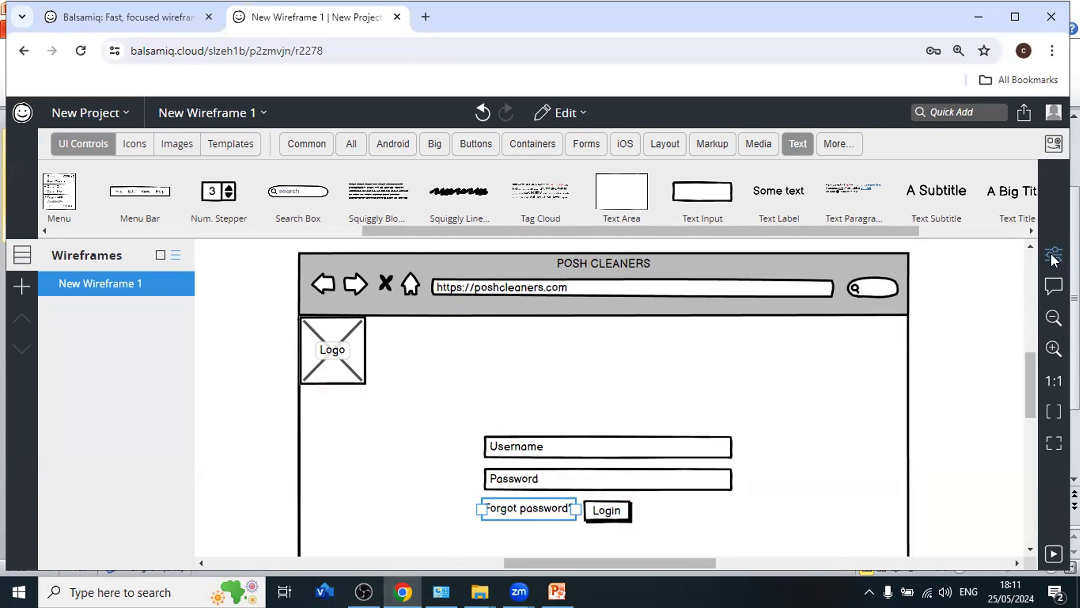
pyautogui.click(1053, 256)
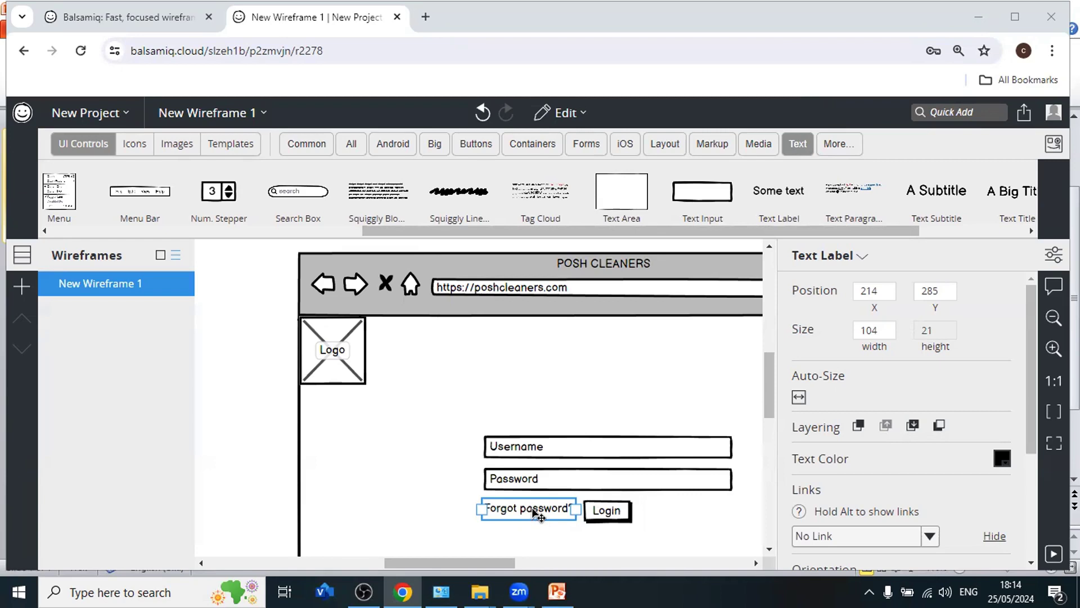
pyautogui.scroll(-3, 866, 461)
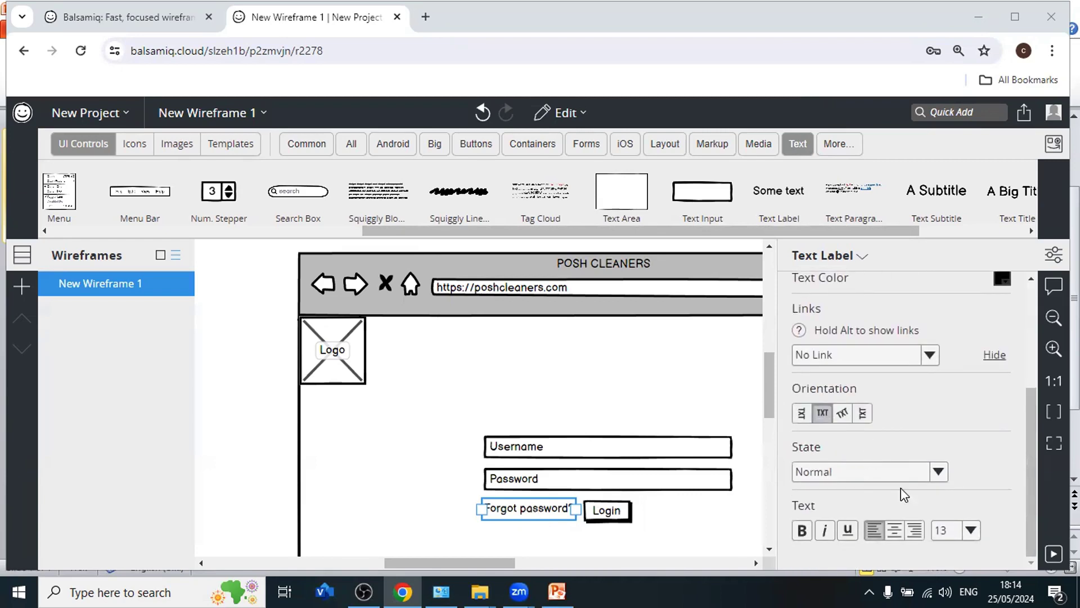
pyautogui.click(971, 531)
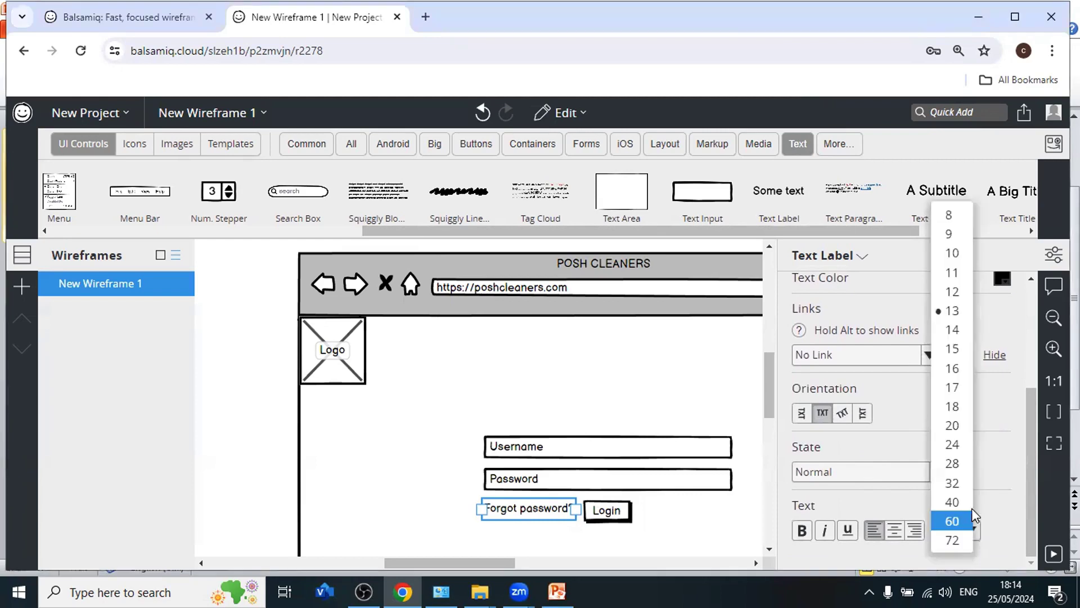
pyautogui.click(952, 253)
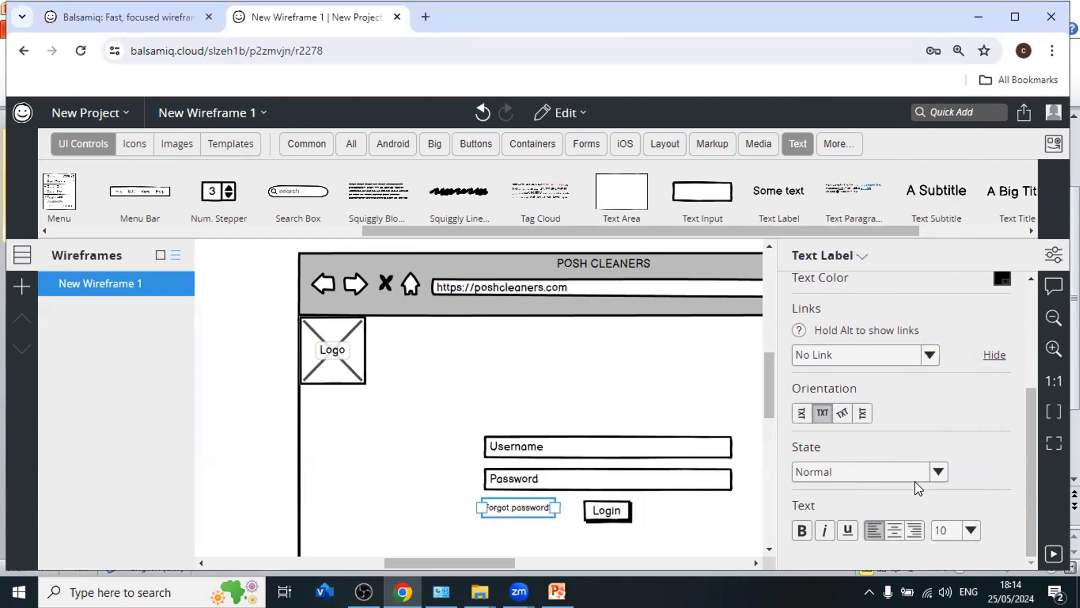
pyautogui.click(1003, 279)
pyautogui.click(930, 383)
pyautogui.click(1054, 255)
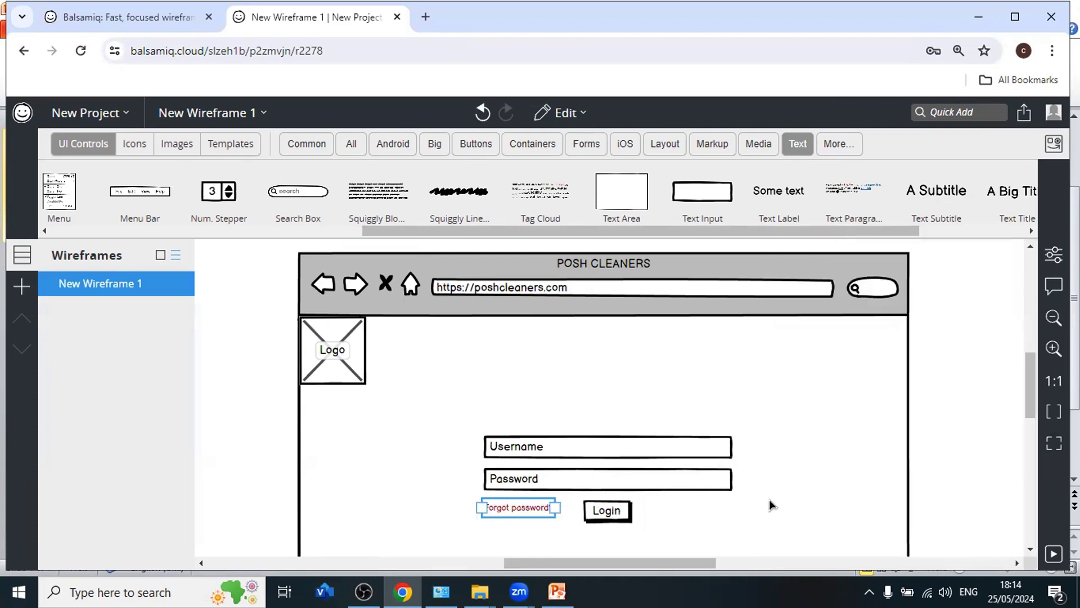
pyautogui.click(810, 493)
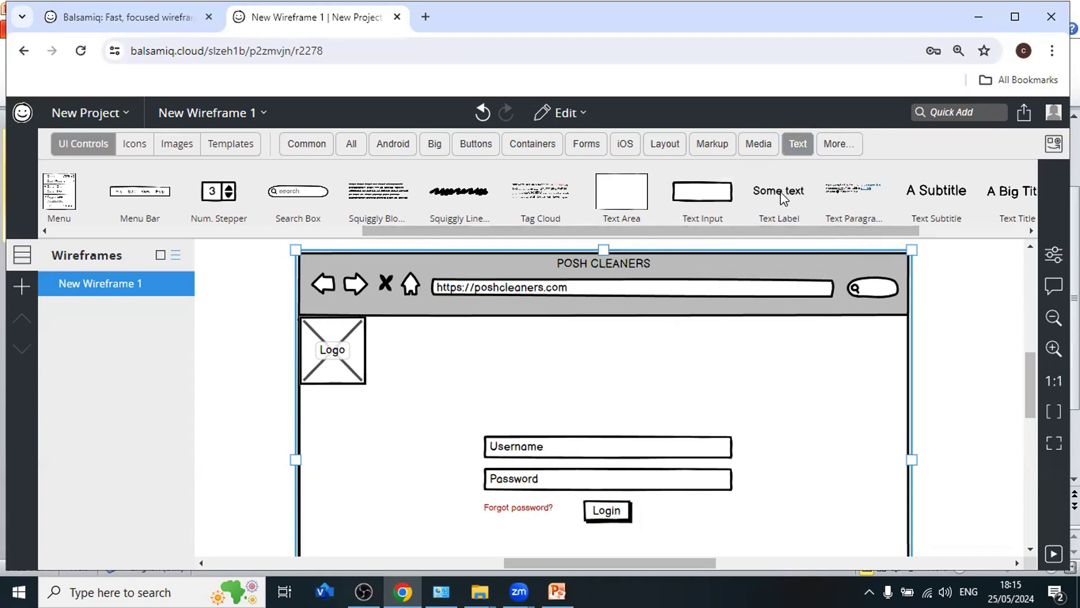
# Add a Text Label reading "POSH CLEANERS LTD" above the Username field, near the middle of the page
pyautogui.moveTo(781, 187); pyautogui.dragTo(598, 363)
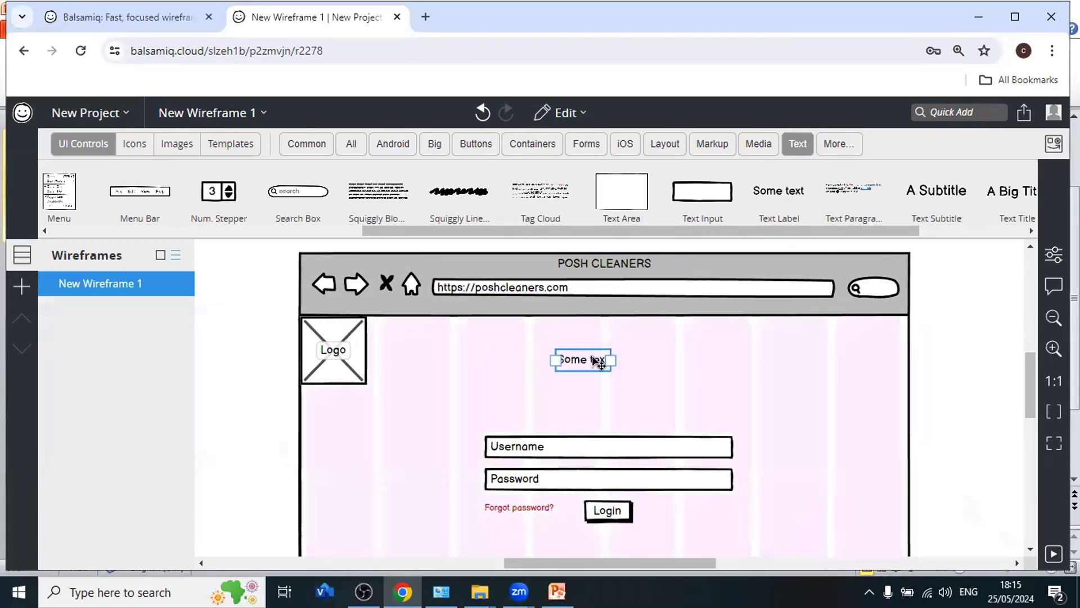
pyautogui.doubleClick(585, 359)
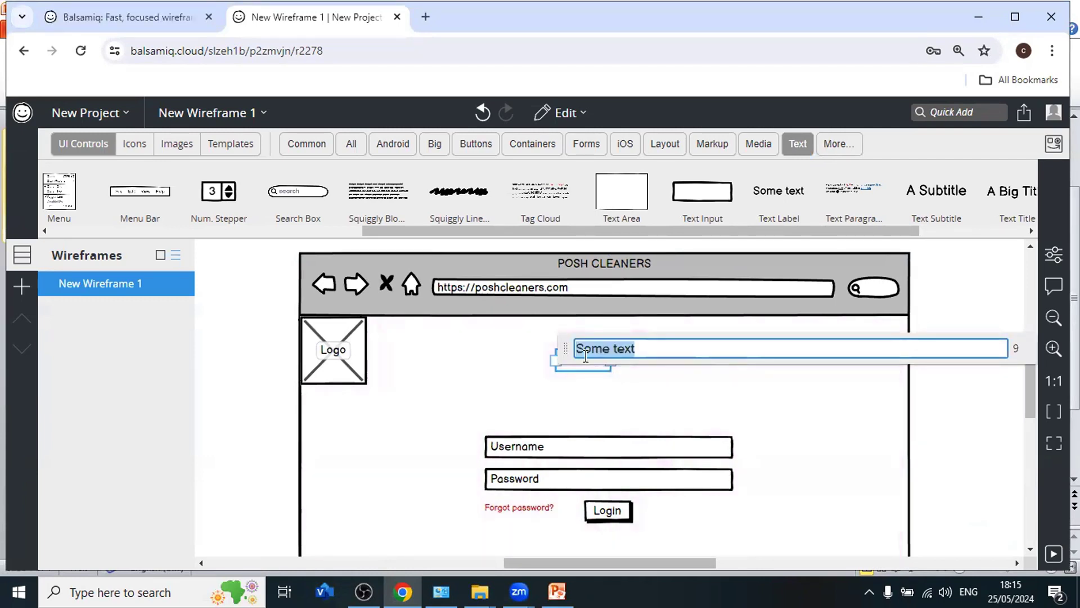
pyautogui.write('POSH')
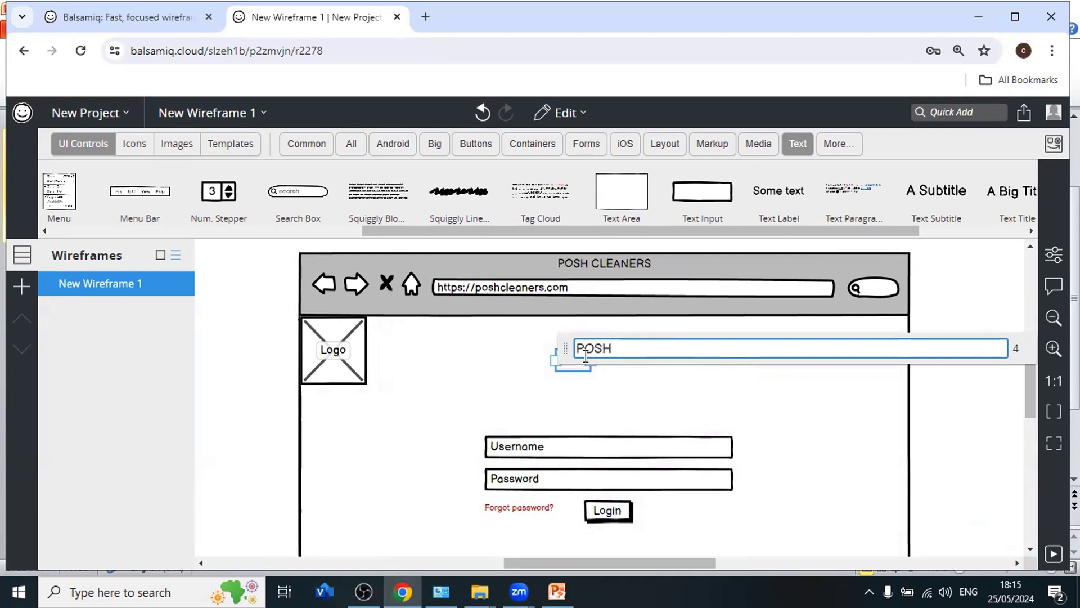
pyautogui.write(' CLEANER')
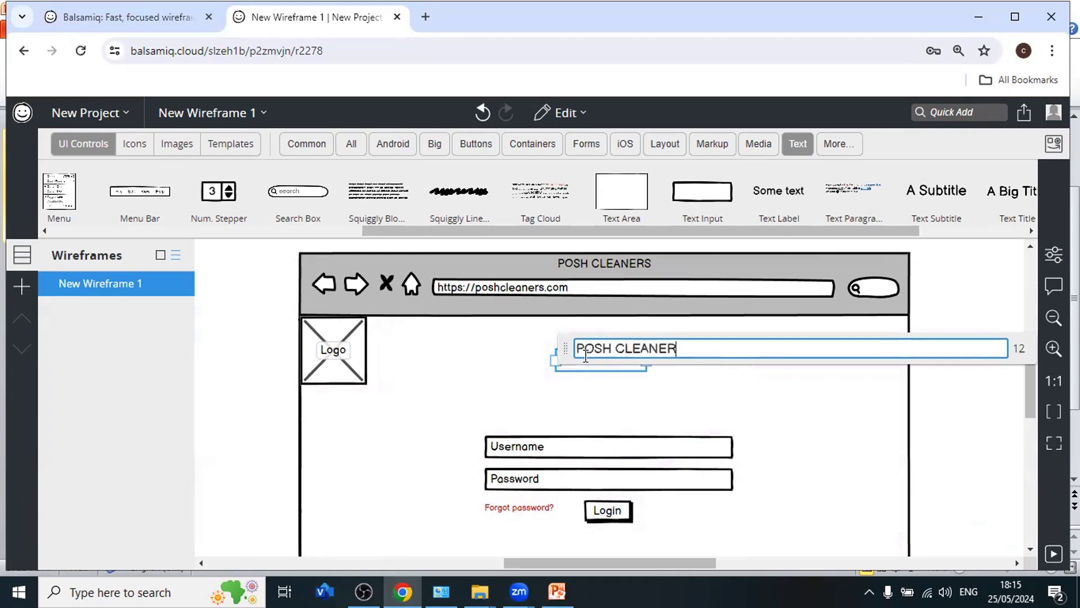
pyautogui.write('S LTD')
pyautogui.click(580, 361)
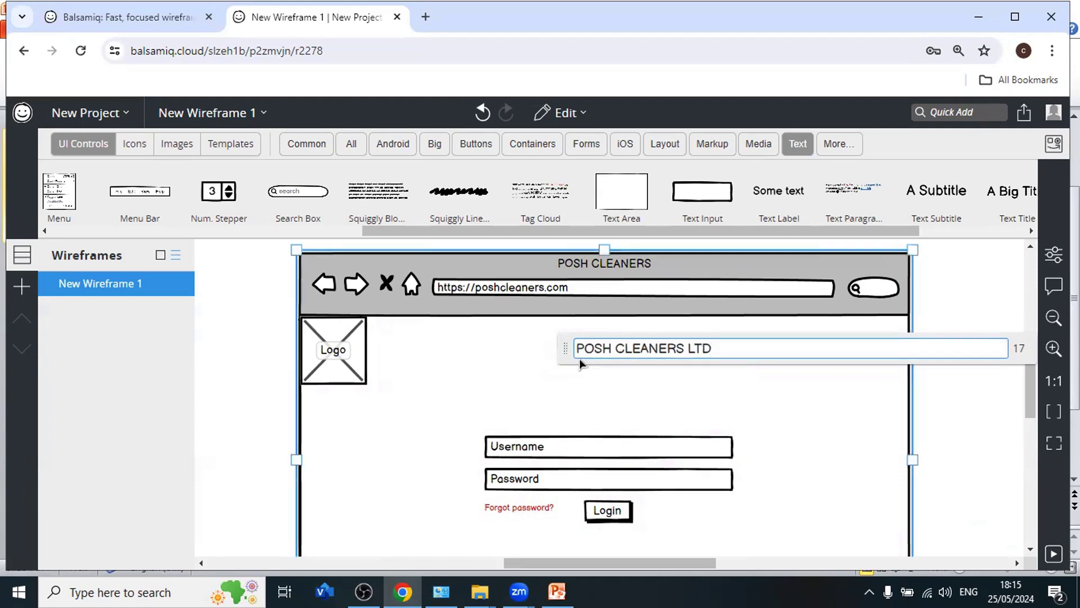
# Set the font size of the "POSH CLEANERS LTD" label above the Username field to 24
pyautogui.click(599, 359)
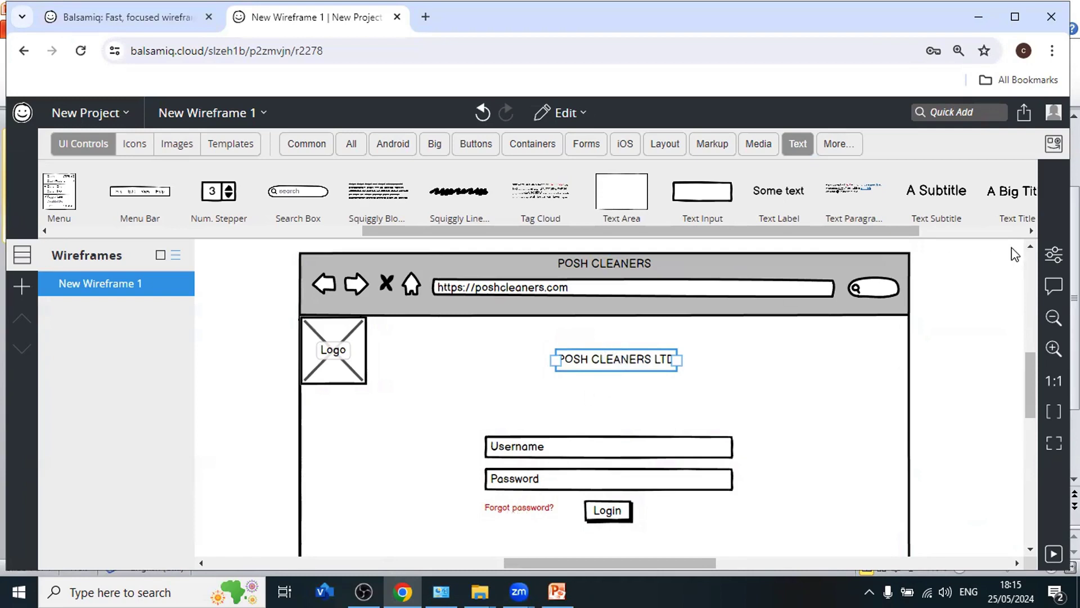
pyautogui.click(1041, 258)
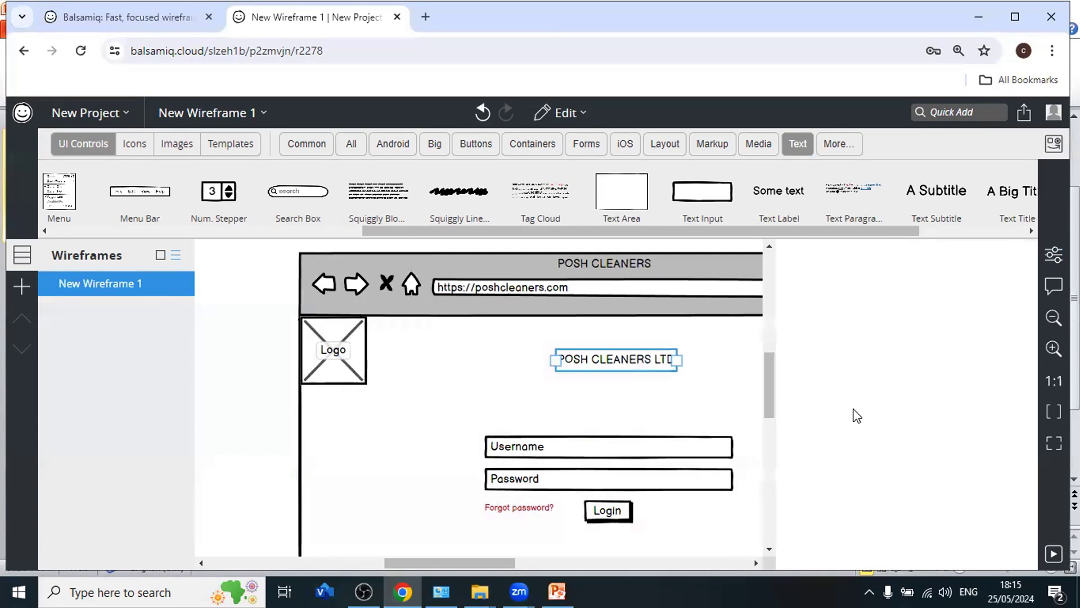
pyautogui.scroll(-3, 849, 444)
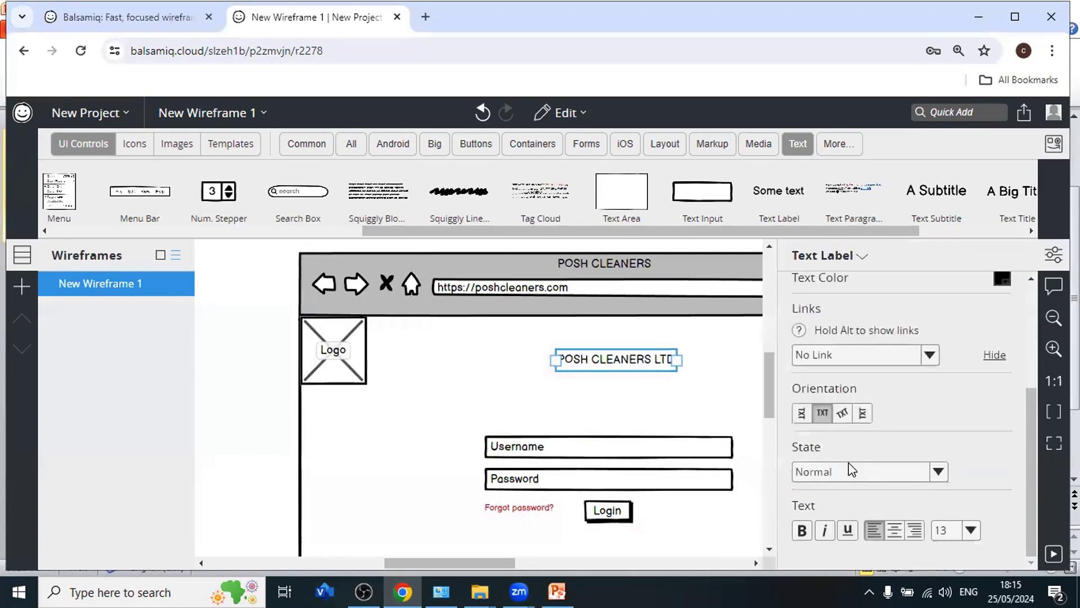
pyautogui.click(971, 530)
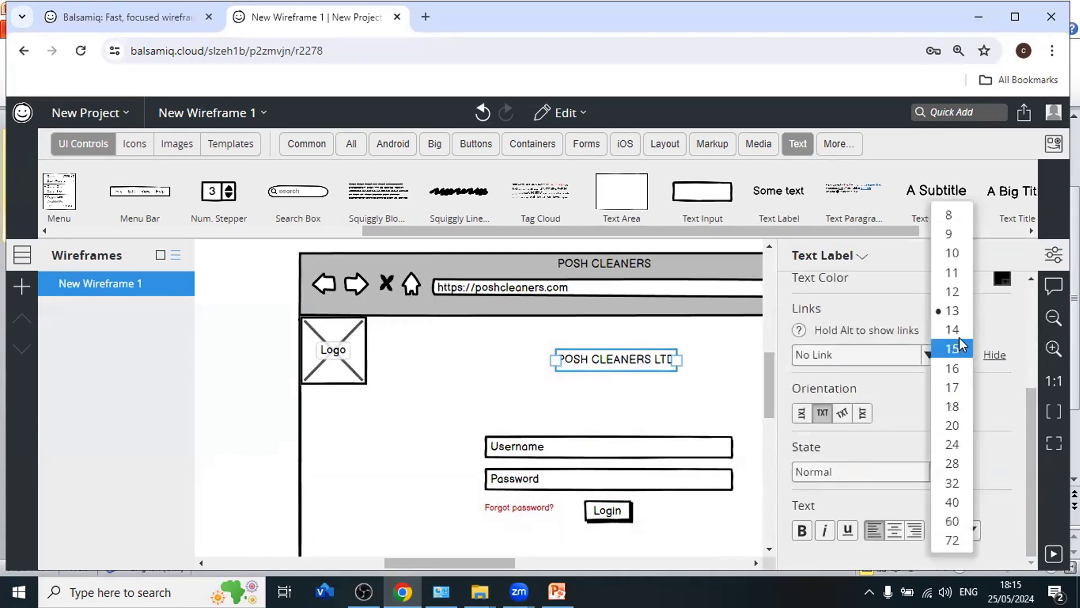
pyautogui.click(956, 366)
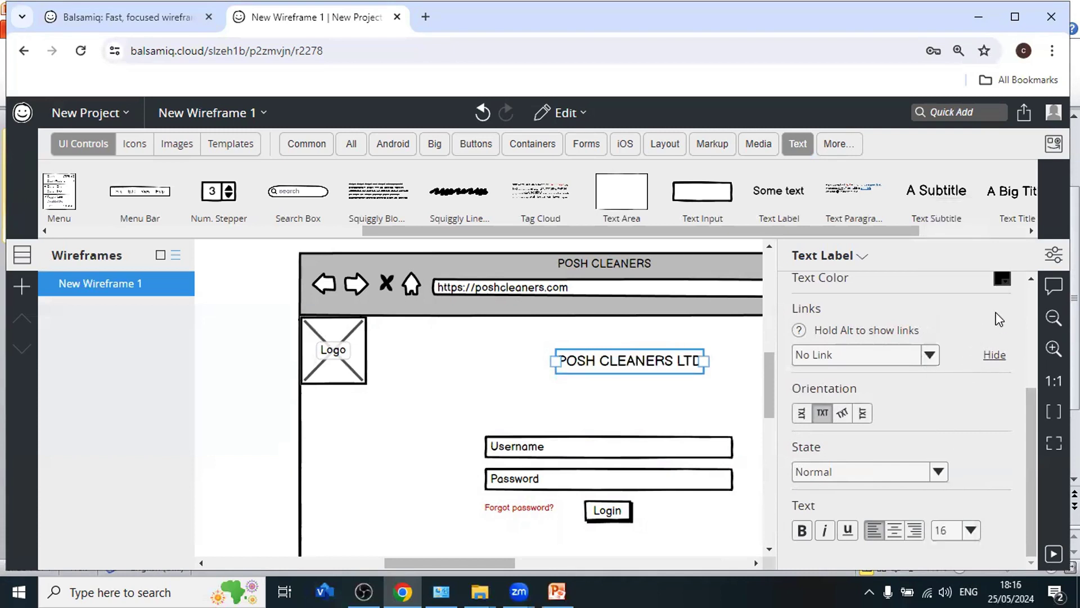
pyautogui.click(971, 530)
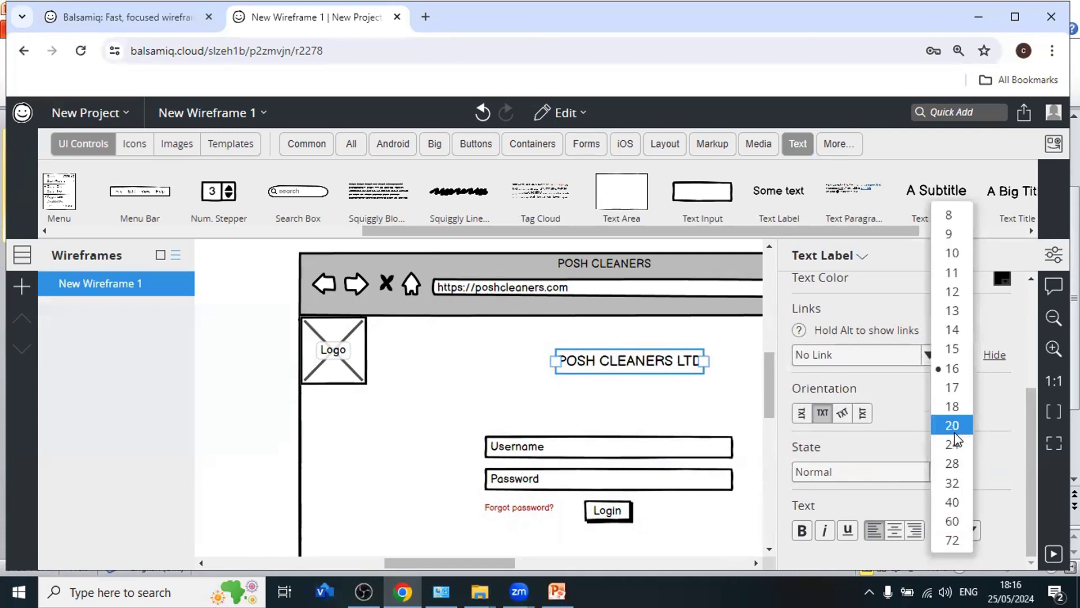
pyautogui.click(957, 443)
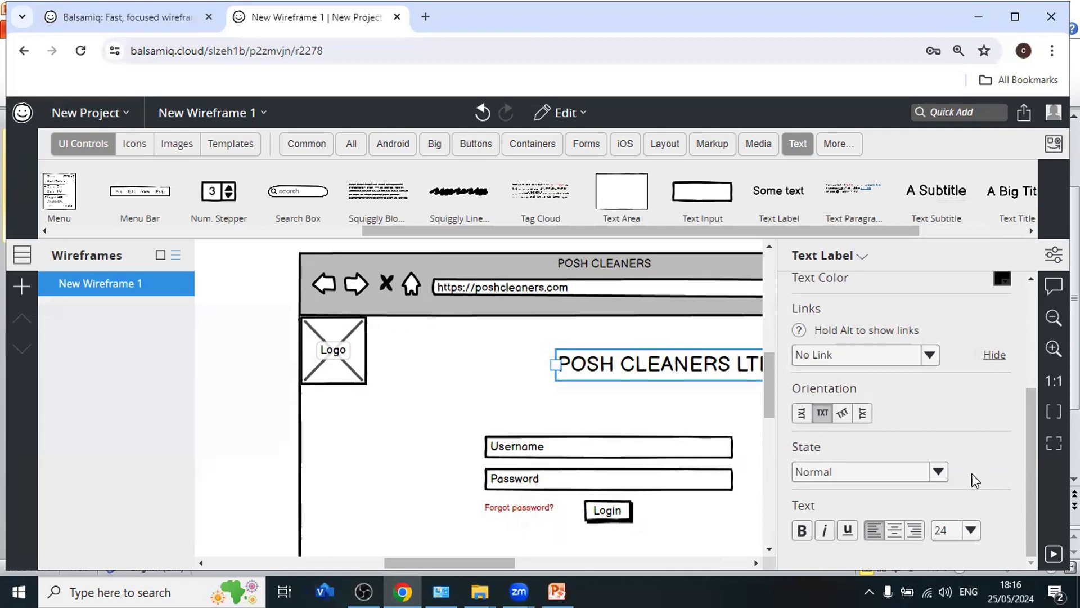
pyautogui.click(1054, 259)
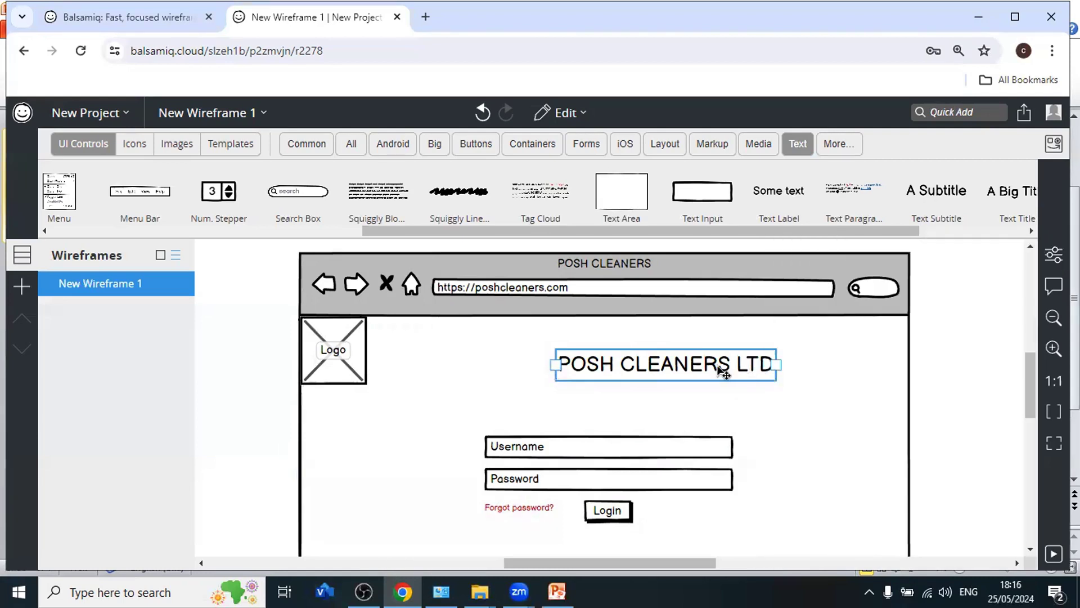
# Centre the "POSH CLEANERS LTD" heading over the login fields and raise it near the top of the page, beside the logo
pyautogui.click(738, 397)
pyautogui.click(683, 366)
pyautogui.moveTo(683, 367); pyautogui.dragTo(624, 368)
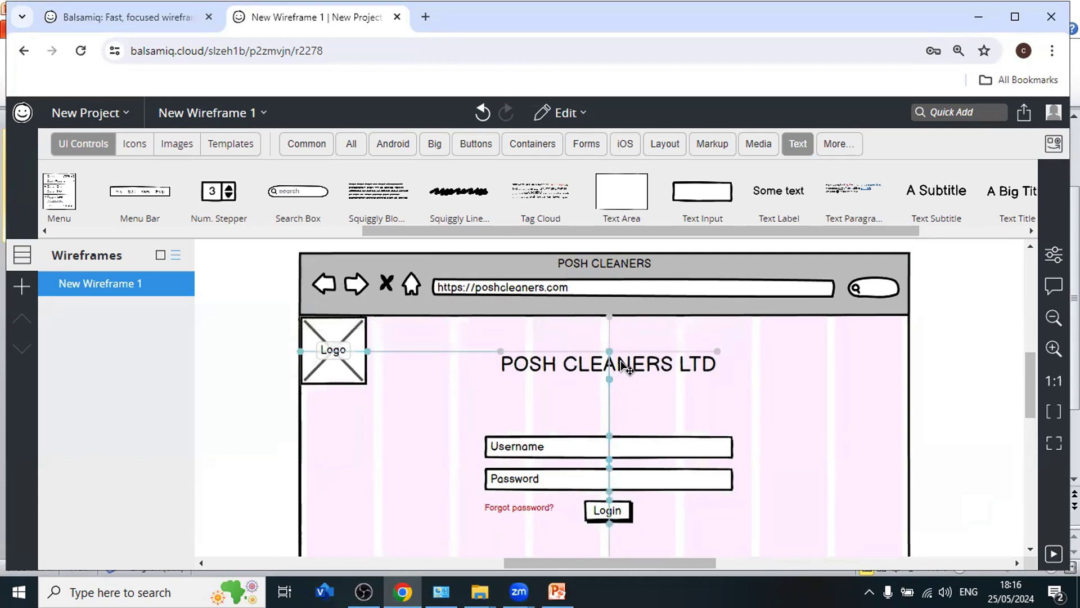
pyautogui.moveTo(624, 367); pyautogui.dragTo(622, 345)
pyautogui.click(629, 381)
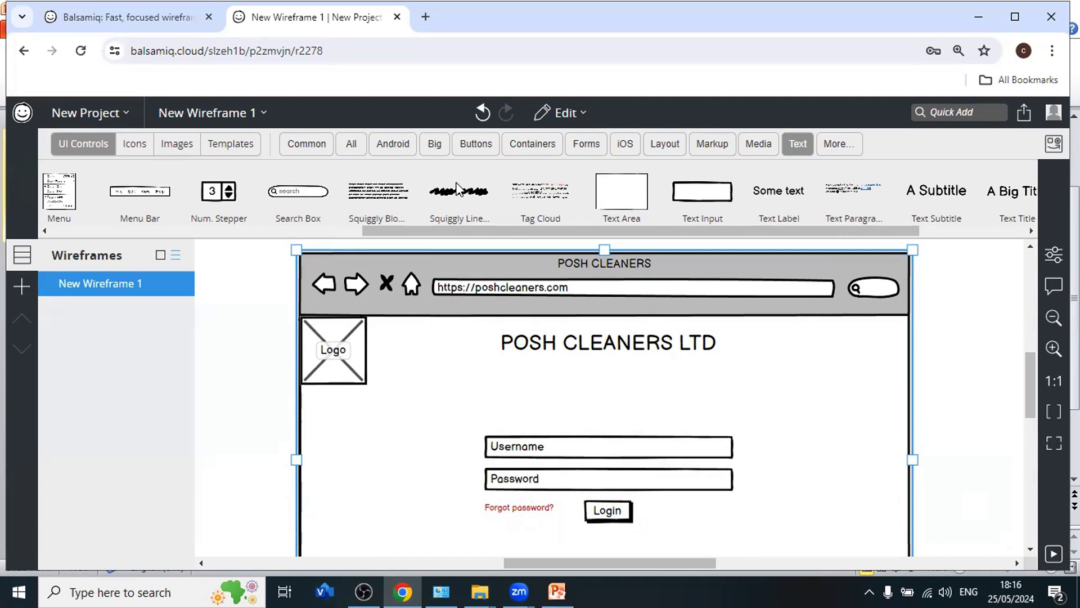
pyautogui.moveTo(457, 190); pyautogui.dragTo(541, 396)
pyautogui.click(557, 380)
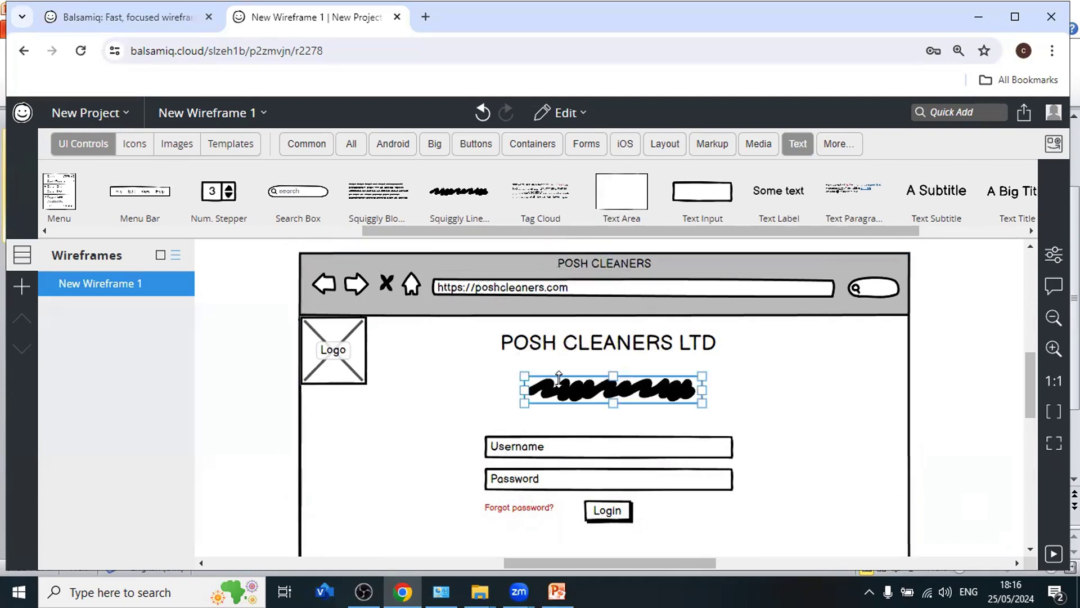
pyautogui.press('Delete')
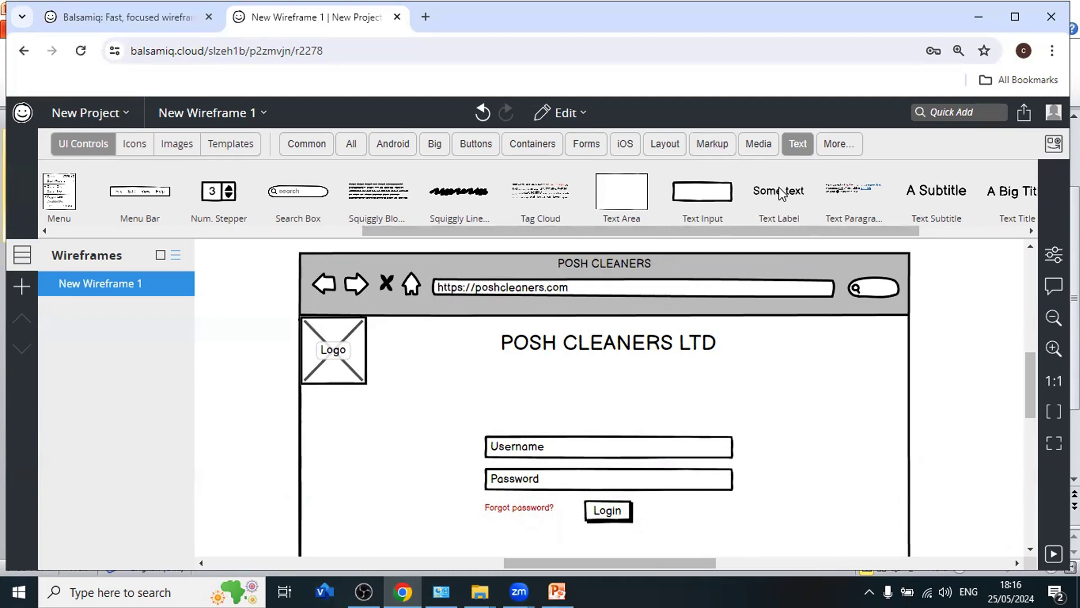
# Add a Text Label reading "Reliable, Thorough and Trustworthy" below the "POSH CLEANERS LTD" heading
pyautogui.moveTo(765, 188); pyautogui.dragTo(559, 383)
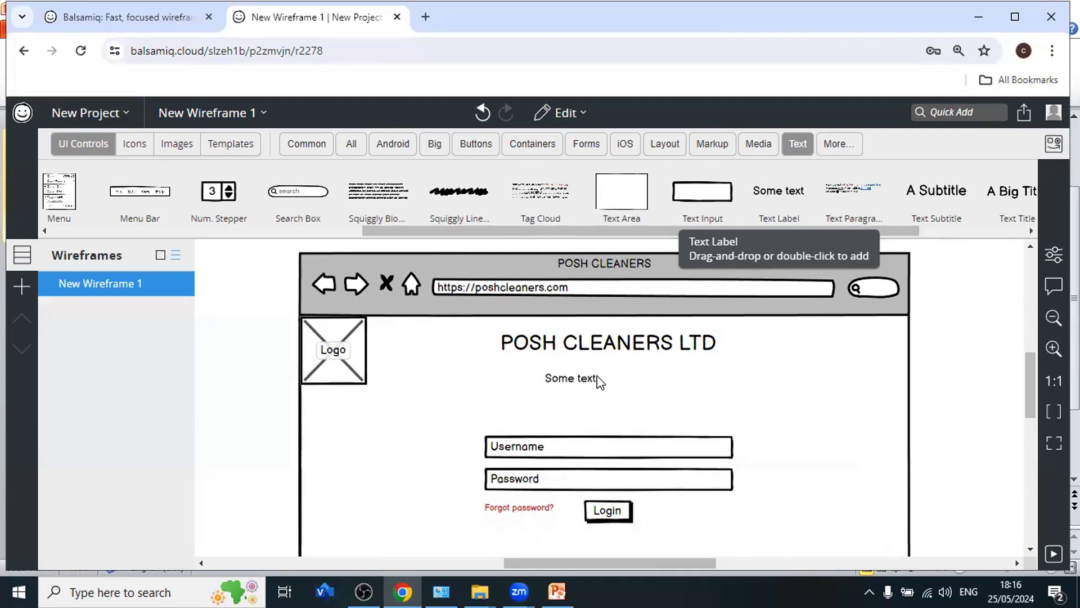
pyautogui.doubleClick(579, 380)
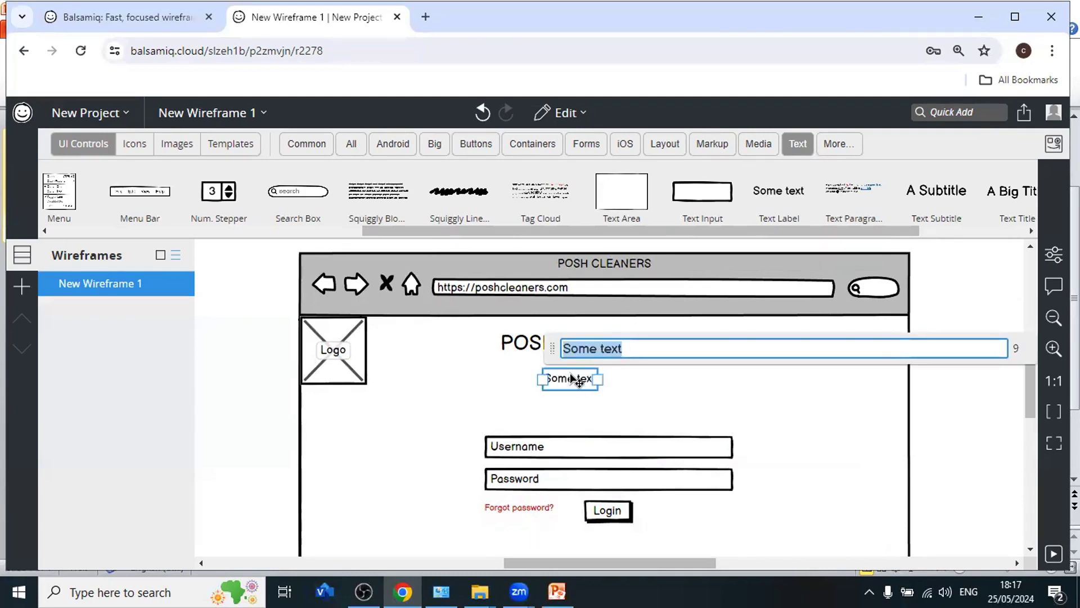
pyautogui.write('Re')
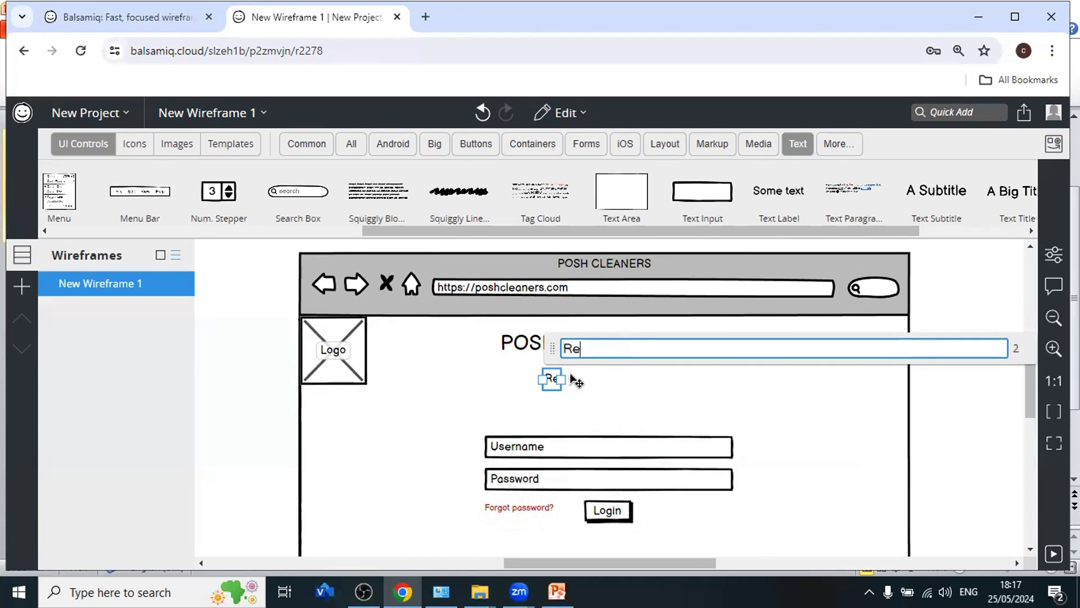
pyautogui.write('liable, Th')
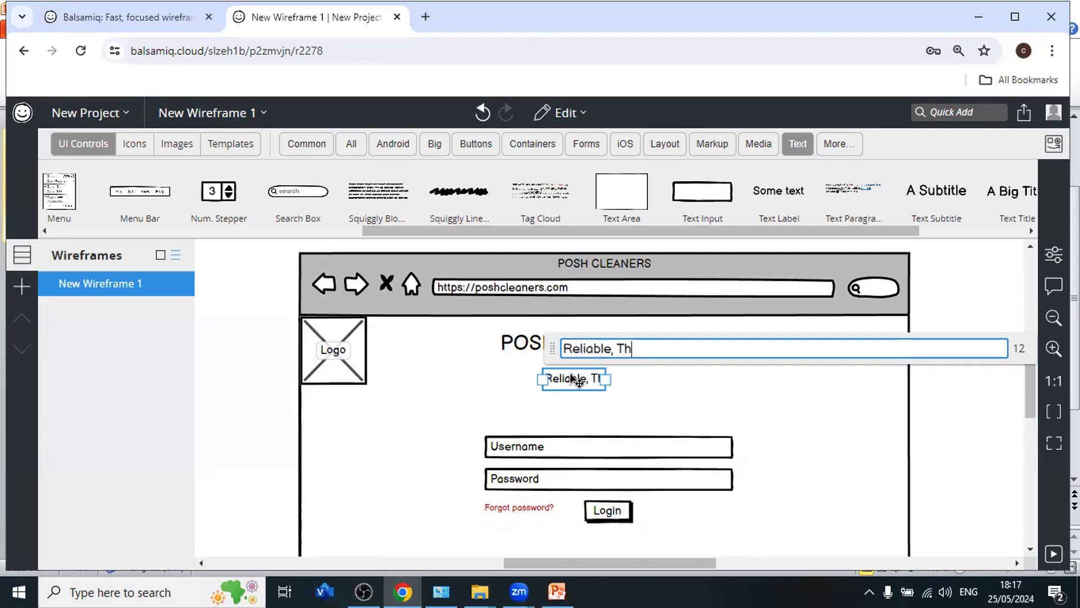
pyautogui.write('oro')
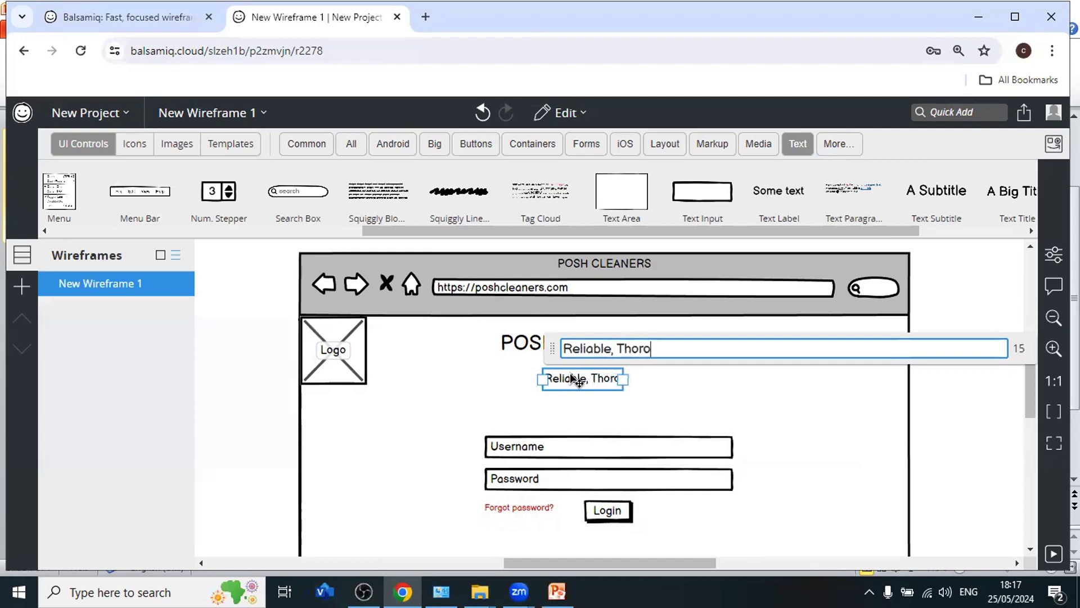
pyautogui.write('ugh and T')
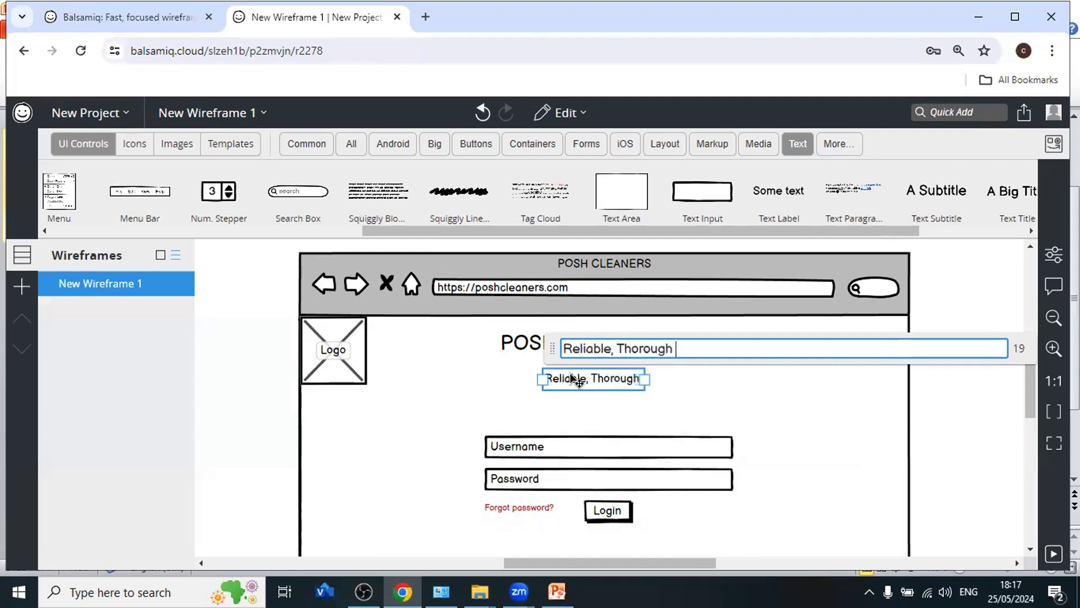
pyautogui.write('stworthy')
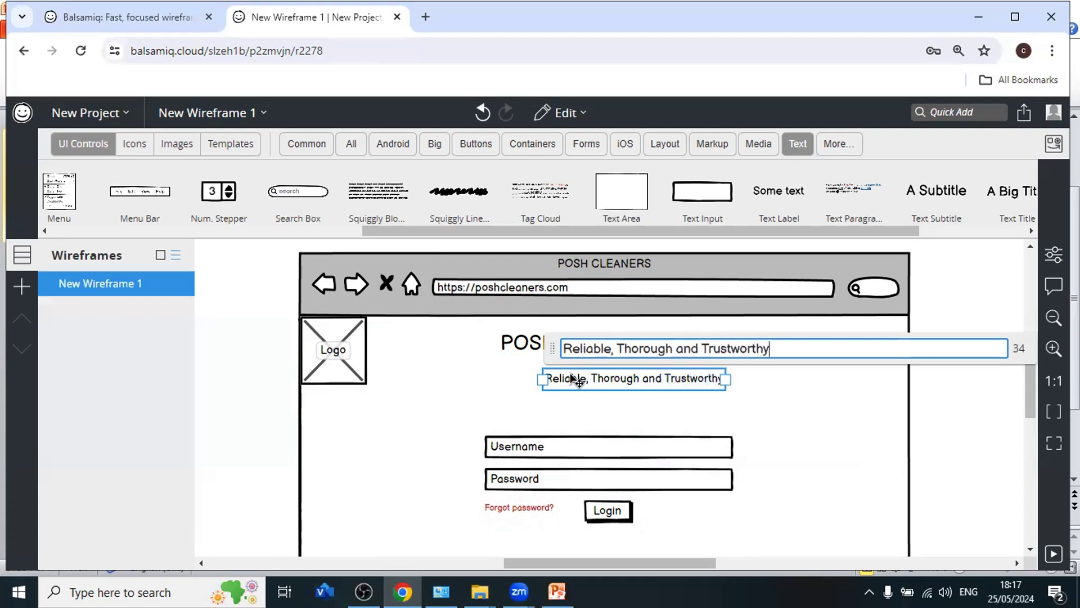
# Try font sizes 18 and 16 on the "Reliable, Thorough and Trustworthy" tagline
pyautogui.click(1054, 254)
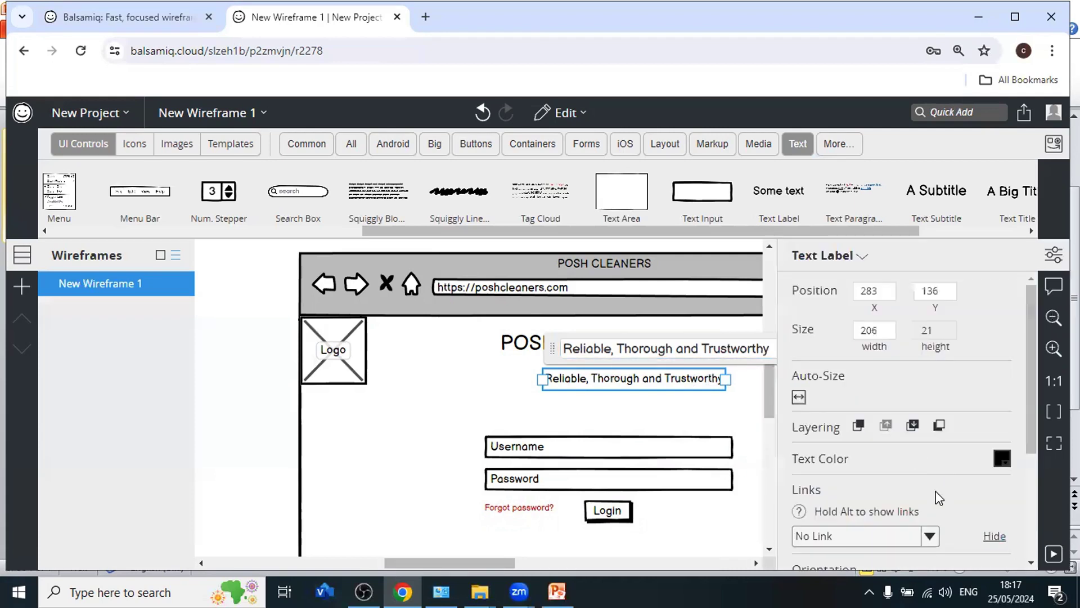
pyautogui.scroll(-3, 939, 497)
pyautogui.click(974, 532)
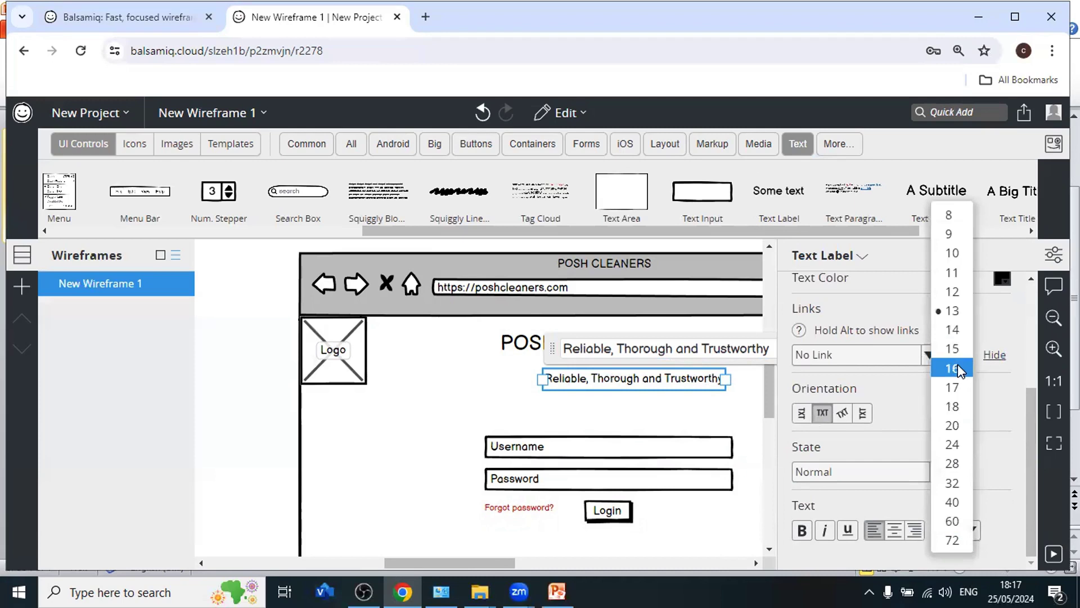
pyautogui.click(957, 406)
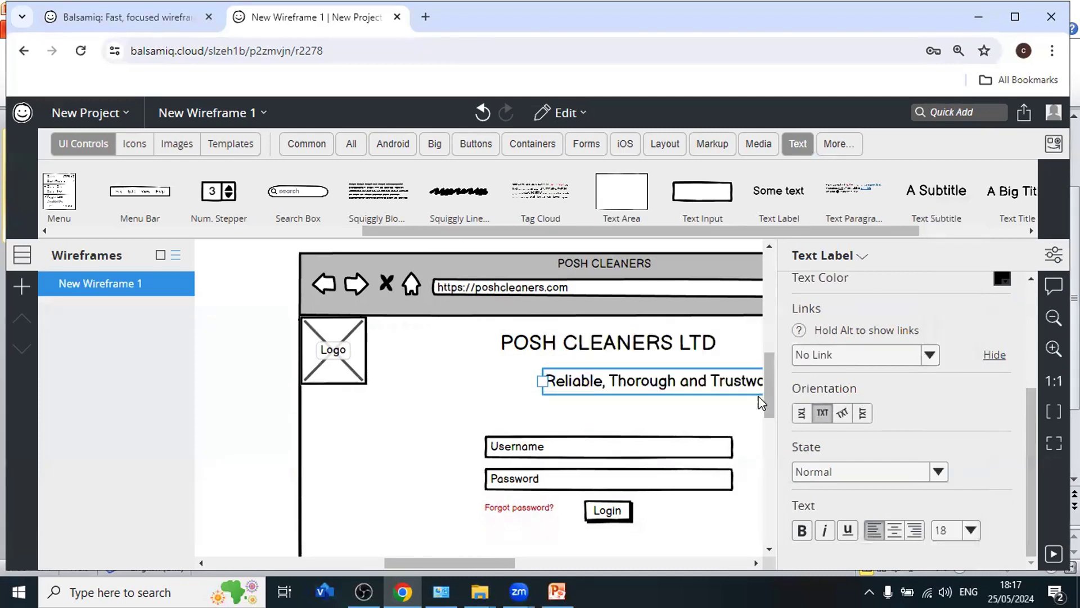
pyautogui.click(974, 535)
pyautogui.click(953, 366)
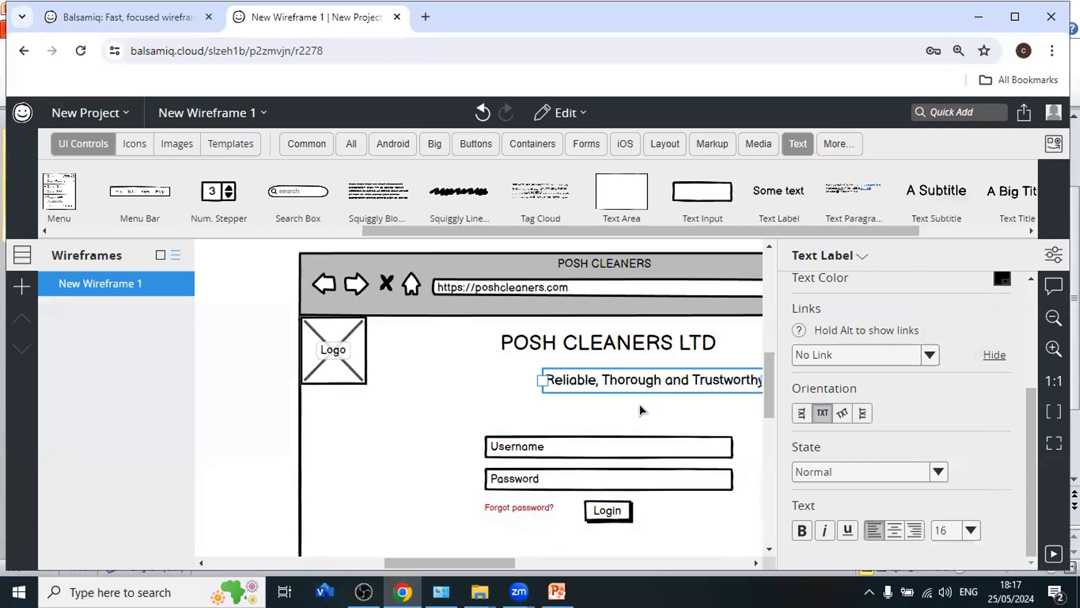
# Move the tagline label directly beneath the "POSH CLEANERS LTD" heading, aligned with the heading's left edge
pyautogui.click(718, 409)
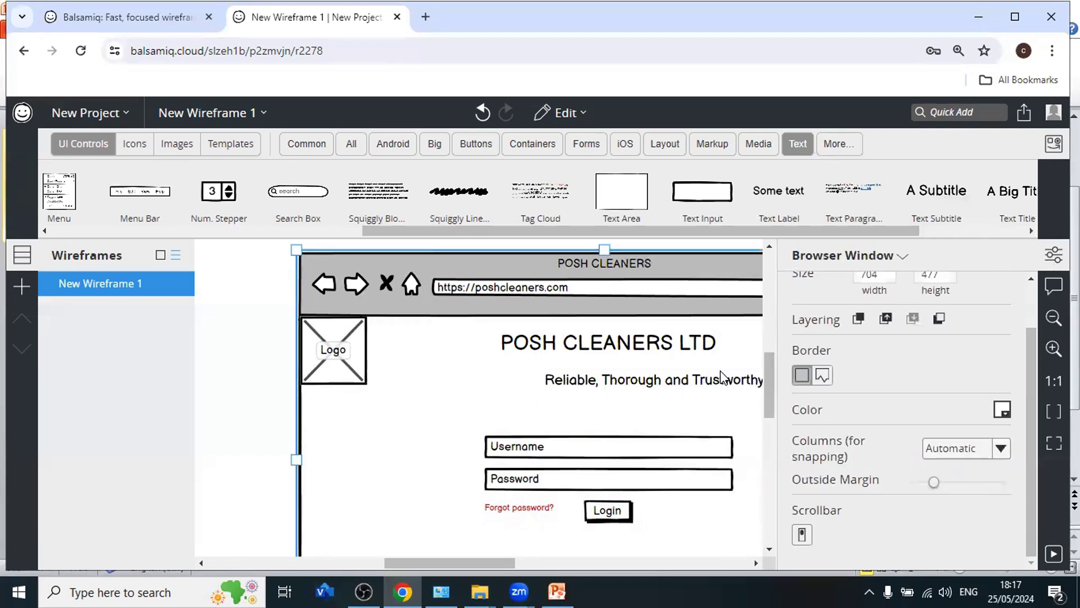
pyautogui.moveTo(668, 379); pyautogui.dragTo(637, 364)
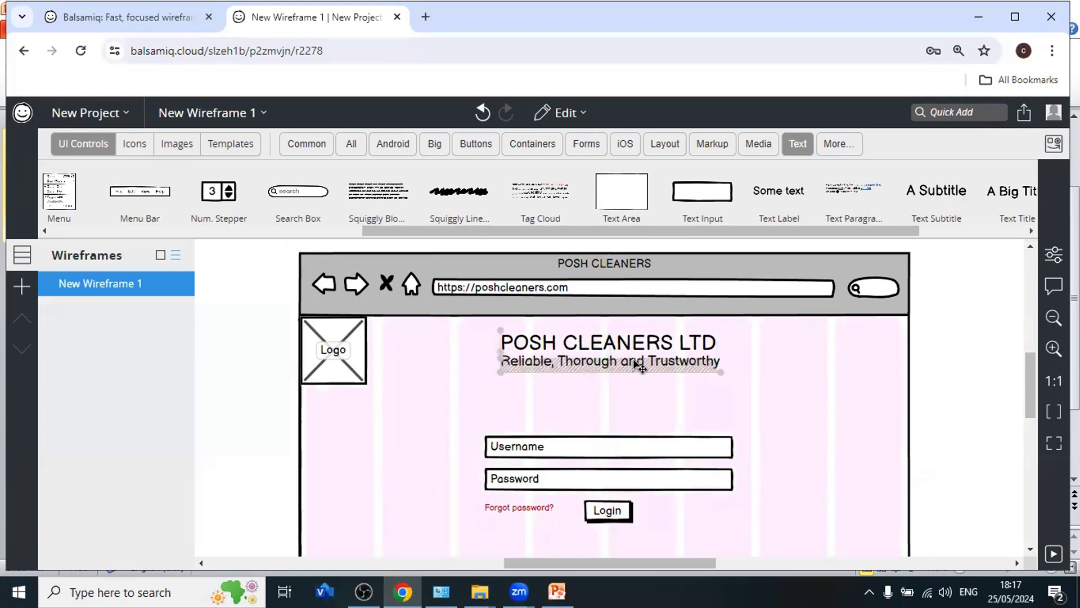
pyautogui.click(637, 366)
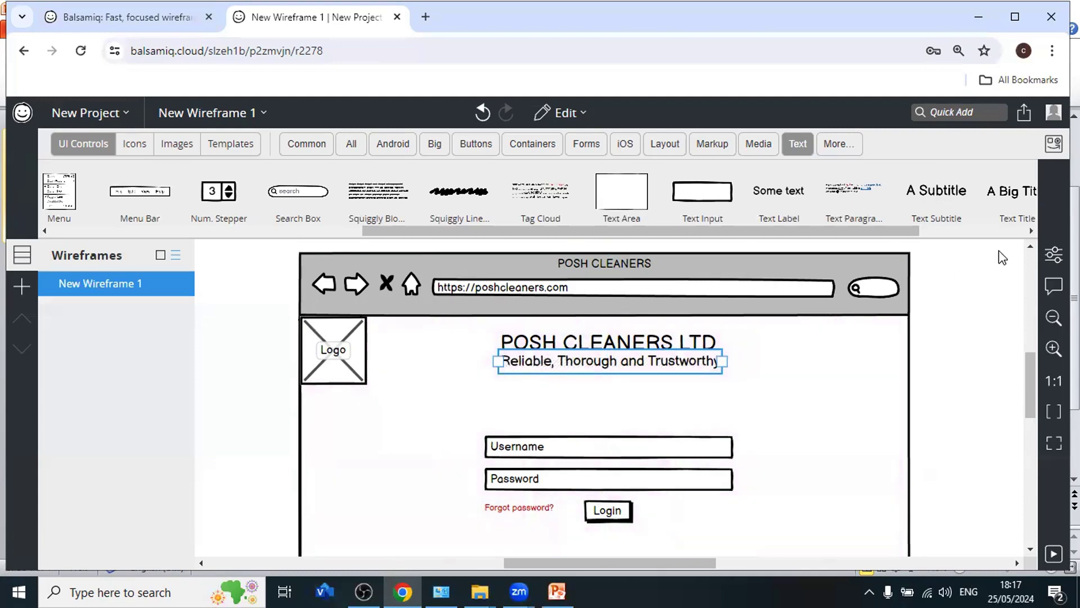
# Set the tagline's font size to 13 and centre it under the "POSH CLEANERS LTD" heading
pyautogui.click(1053, 257)
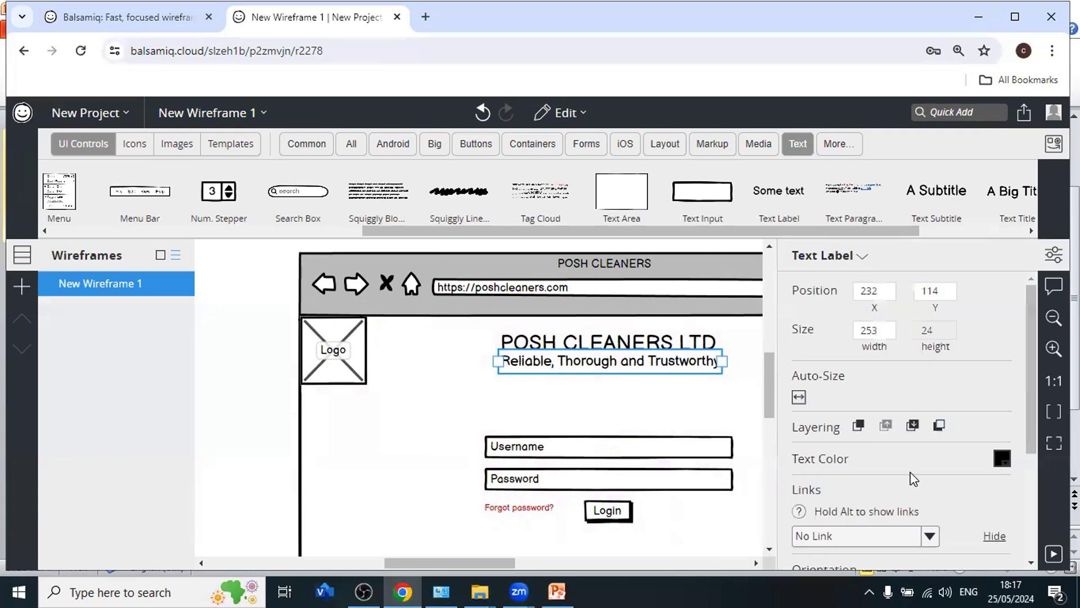
pyautogui.scroll(-3, 933, 478)
pyautogui.click(972, 531)
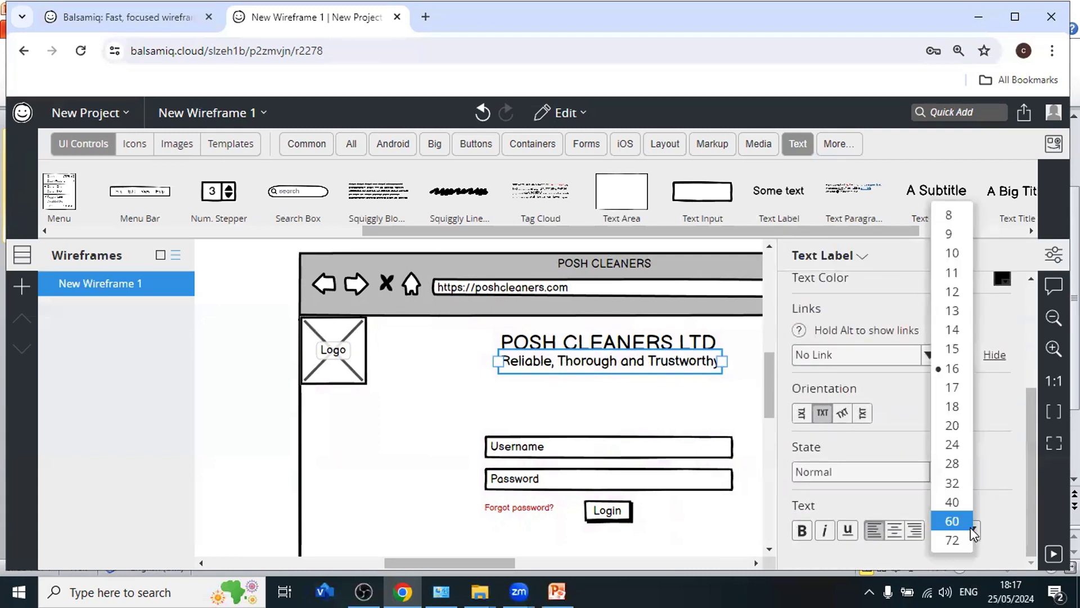
pyautogui.click(960, 313)
pyautogui.click(1045, 254)
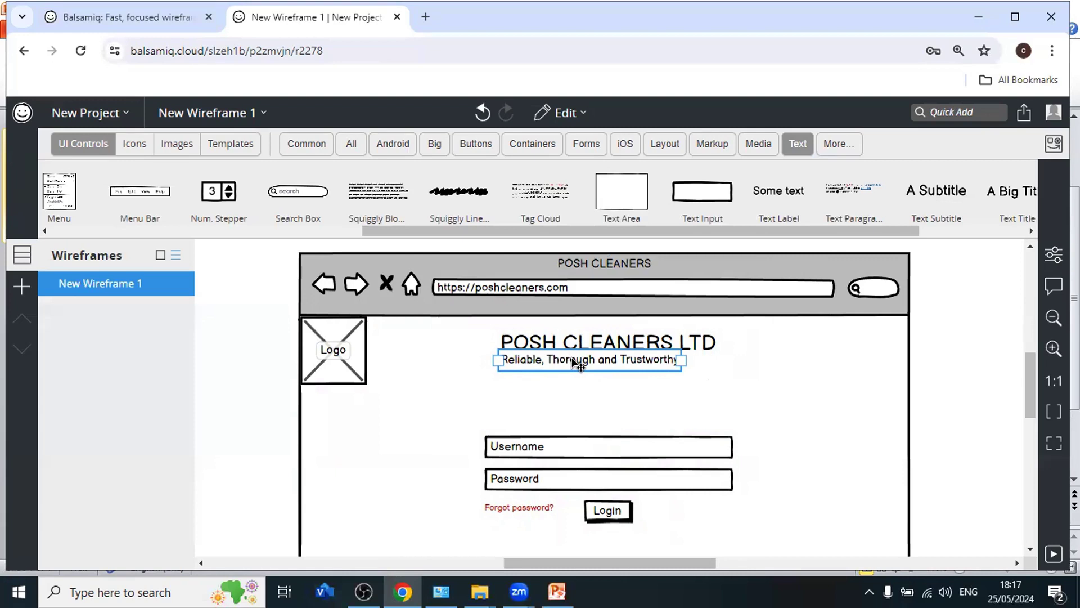
pyautogui.moveTo(575, 360); pyautogui.dragTo(597, 360)
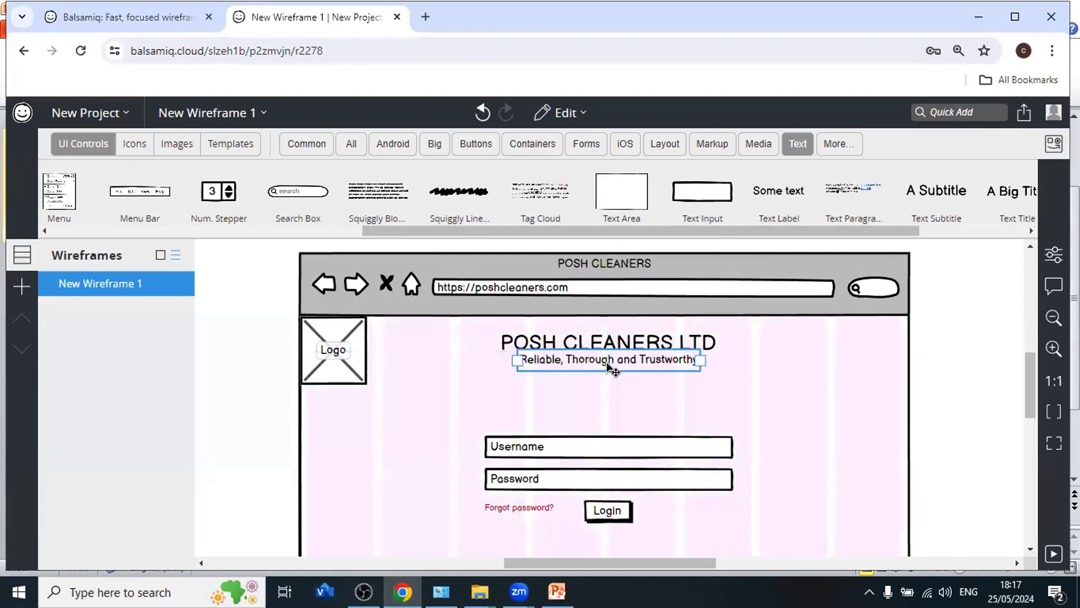
pyautogui.click(735, 389)
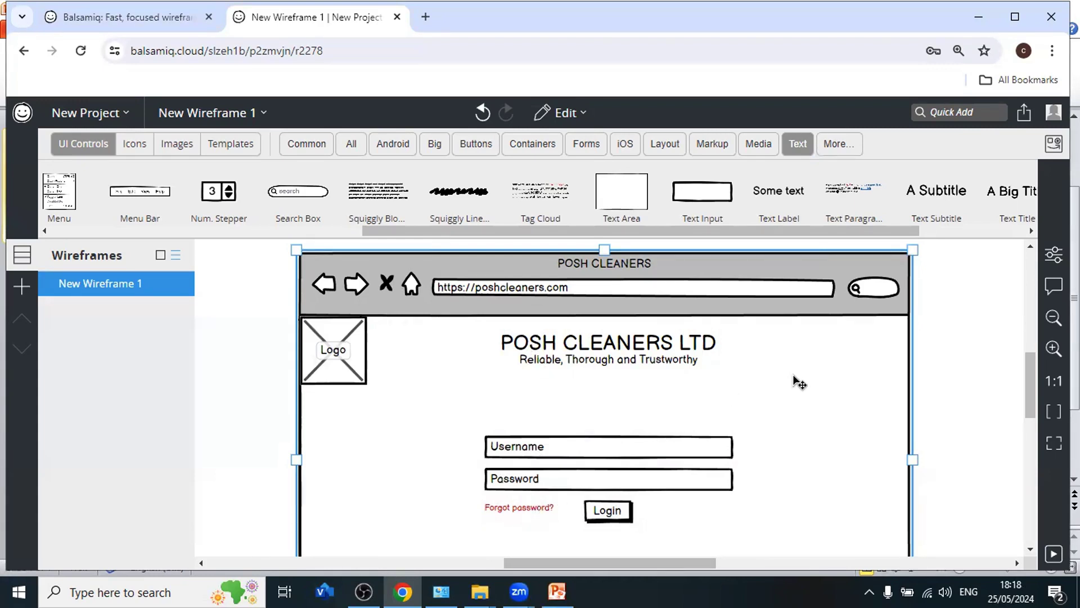
# Search the controls and icons for "Instagram" and add the Instagram icon to the wireframe
pyautogui.scroll(-3, 808, 397)
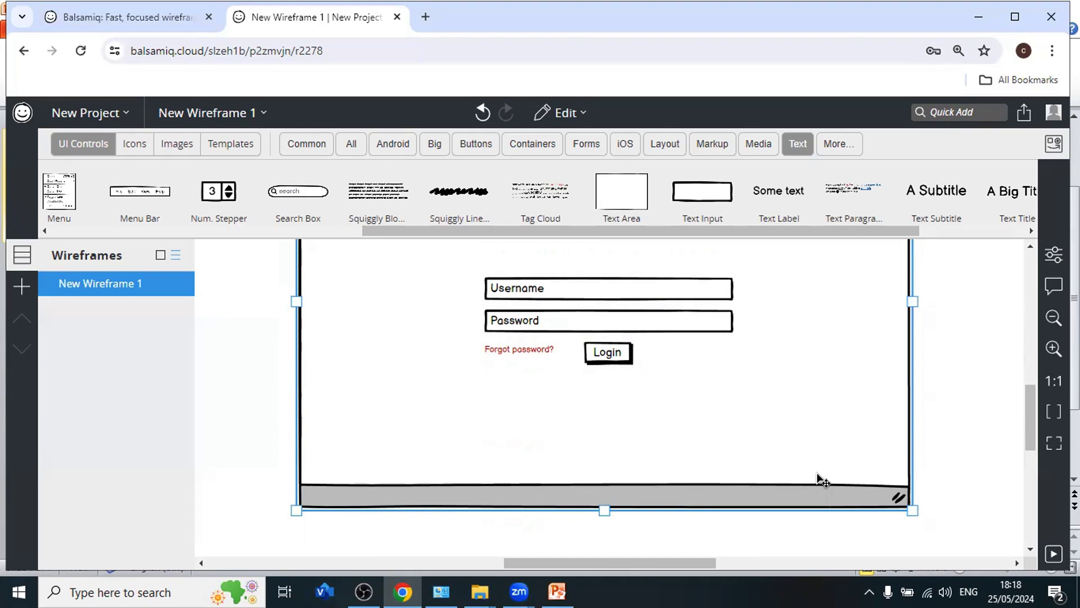
pyautogui.click(951, 112)
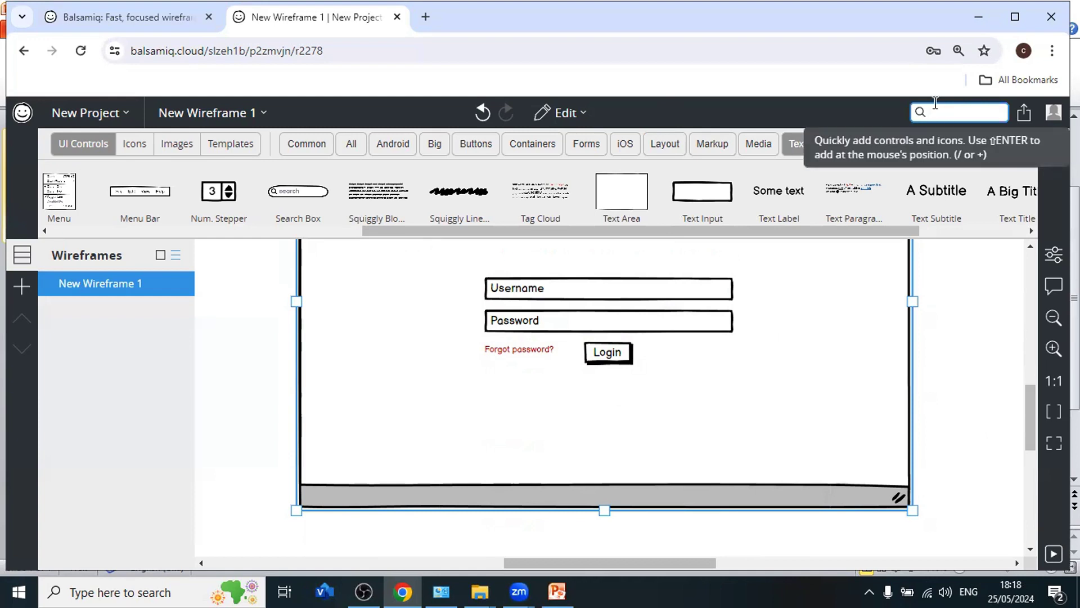
pyautogui.write('Instagram')
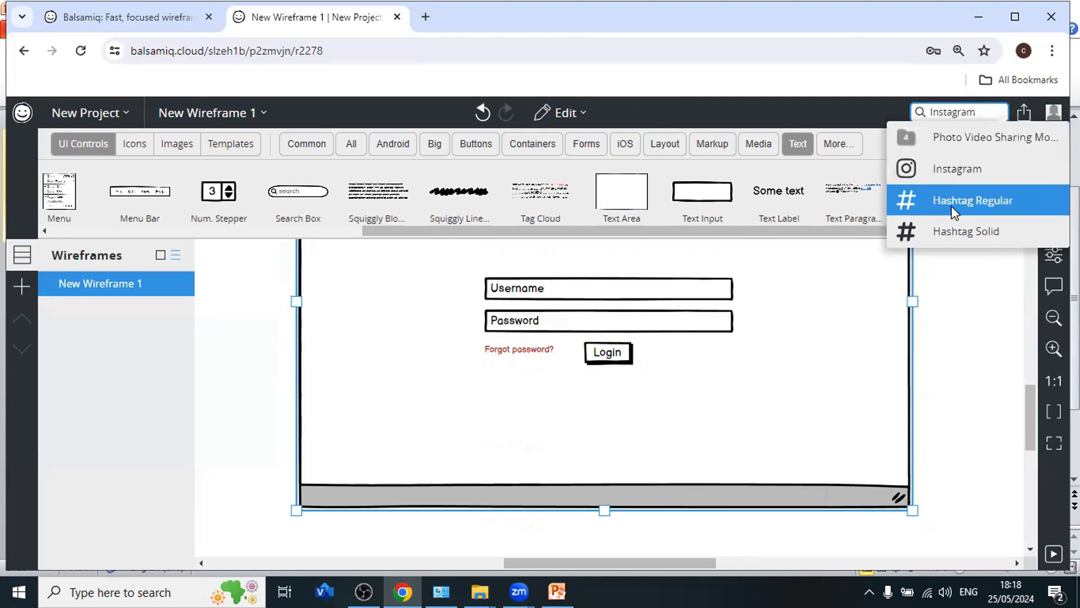
pyautogui.click(946, 168)
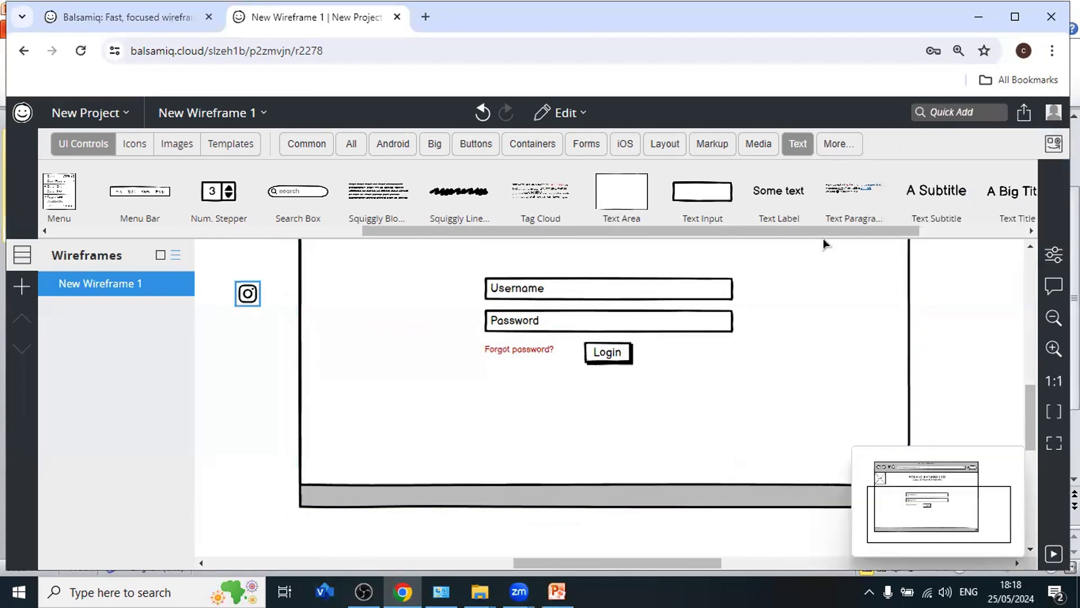
# Move the Instagram icon into the browser frame's bottom-right corner and format it in red at size XS
pyautogui.moveTo(248, 297); pyautogui.dragTo(891, 465)
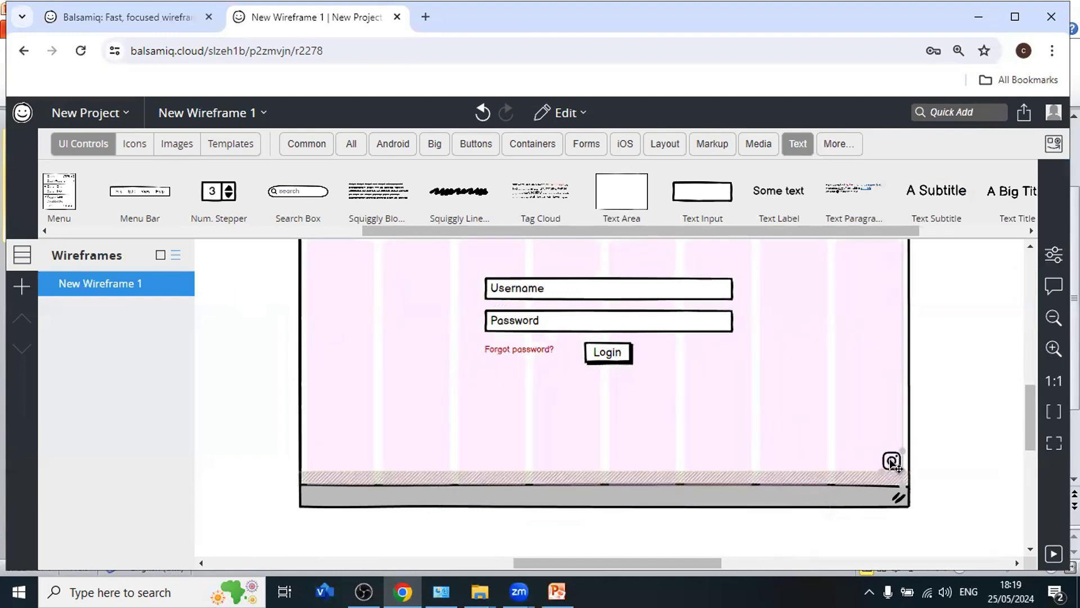
pyautogui.moveTo(894, 464); pyautogui.dragTo(887, 449)
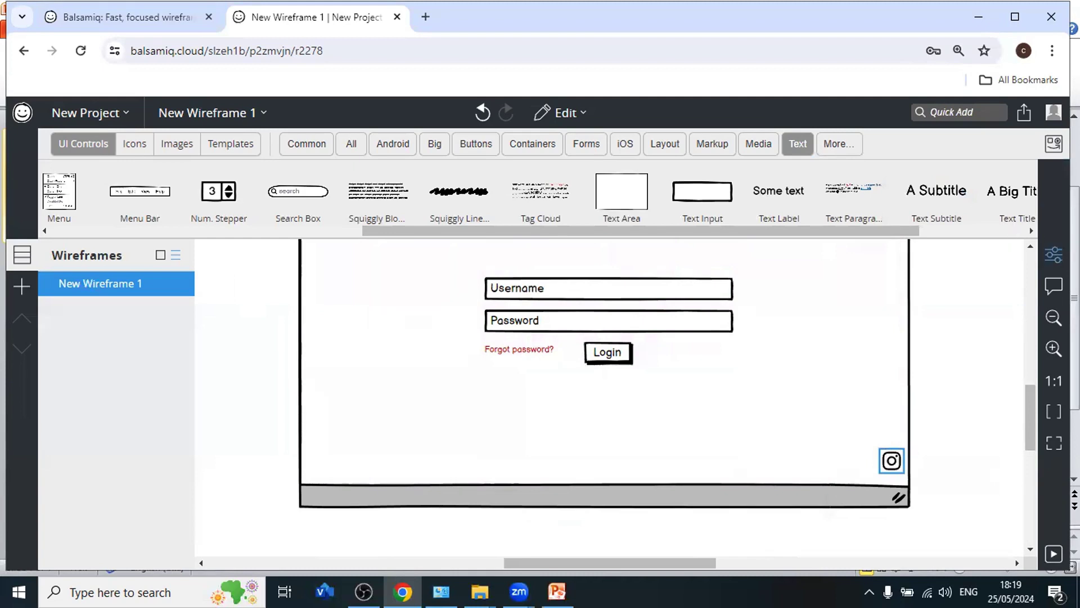
pyautogui.click(1054, 255)
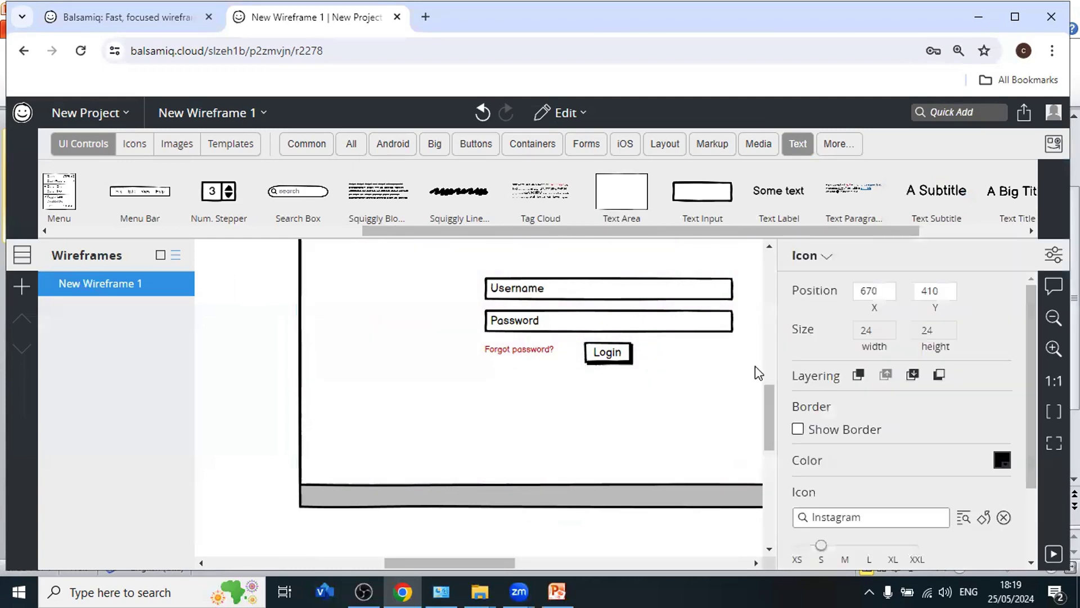
pyautogui.scroll(-2, 872, 465)
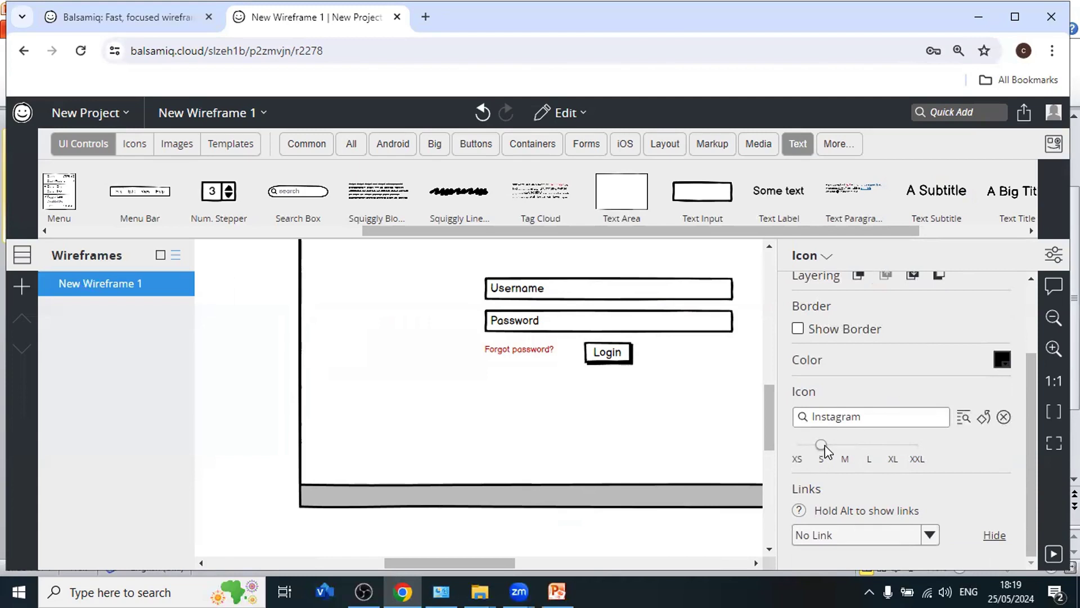
pyautogui.moveTo(822, 445); pyautogui.dragTo(800, 450)
pyautogui.click(1002, 360)
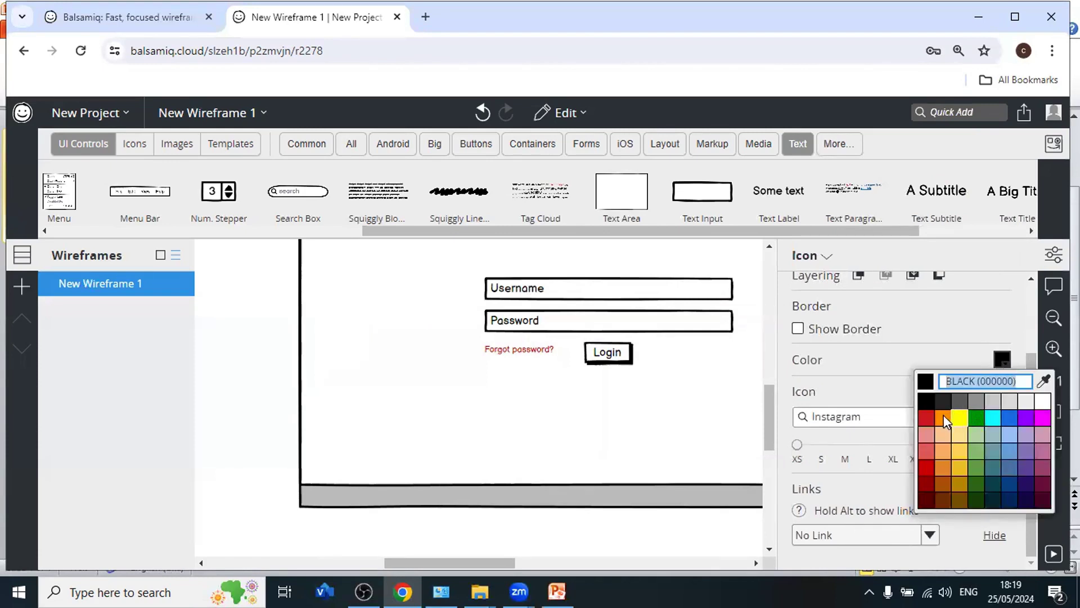
pyautogui.click(926, 470)
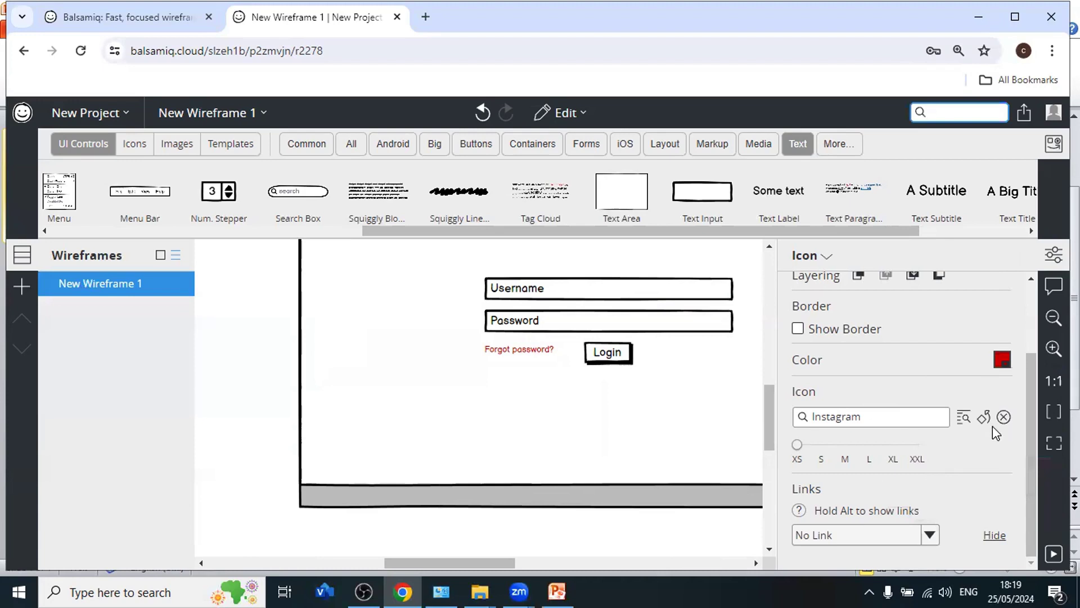
pyautogui.click(1054, 254)
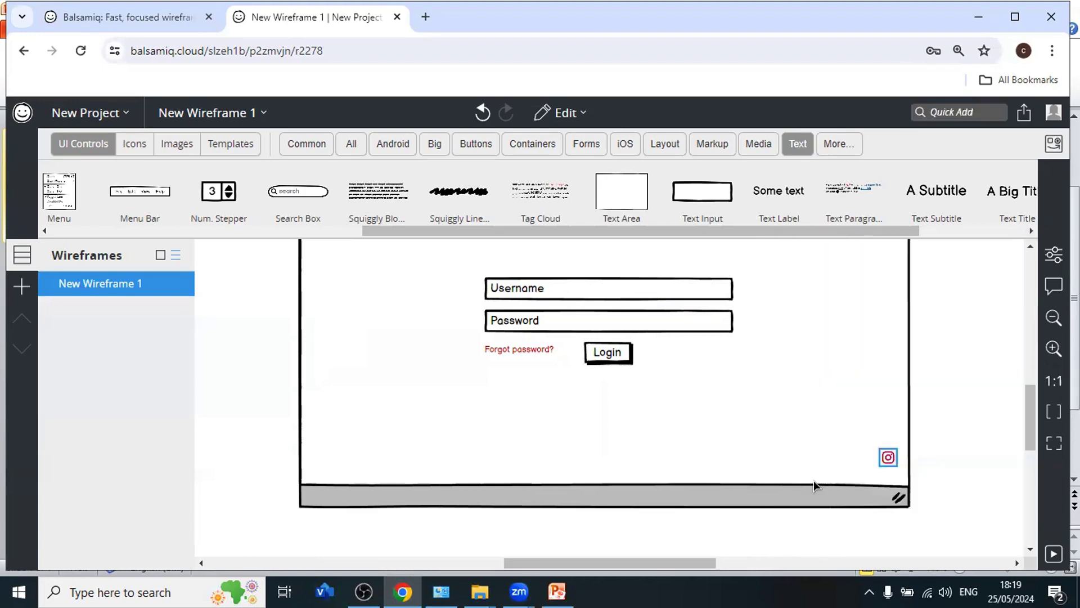
# Shift the red Instagram icon slightly down and right, tighter into the corner of the browser frame
pyautogui.click(888, 454)
pyautogui.click(888, 456)
pyautogui.moveTo(888, 453); pyautogui.dragTo(893, 466)
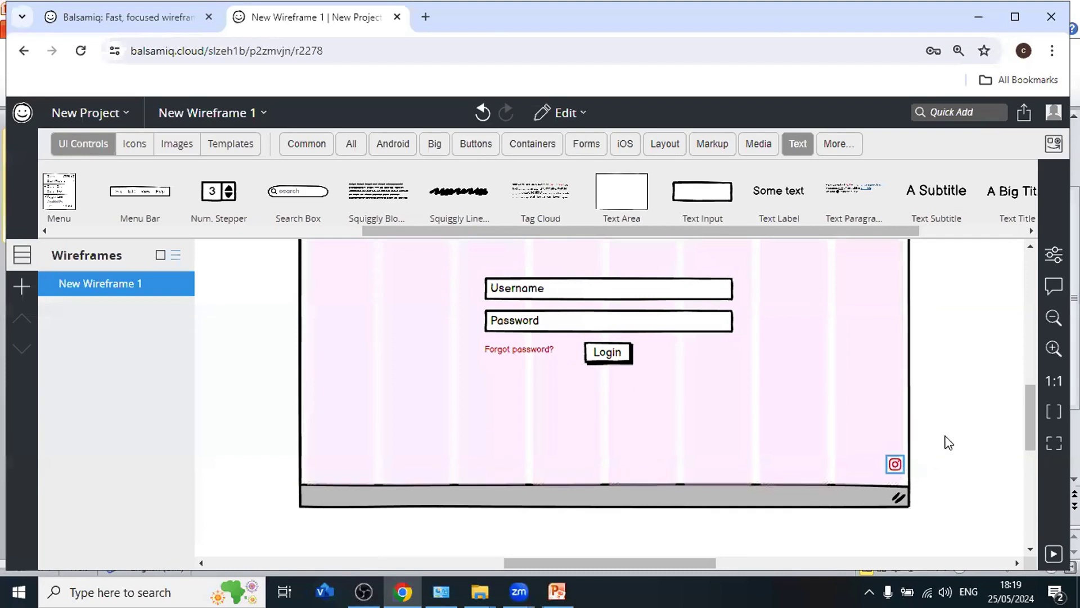
# Search the controls and icons for "faceb", add the Facebook icon and place it left of the Instagram icon
pyautogui.click(966, 113)
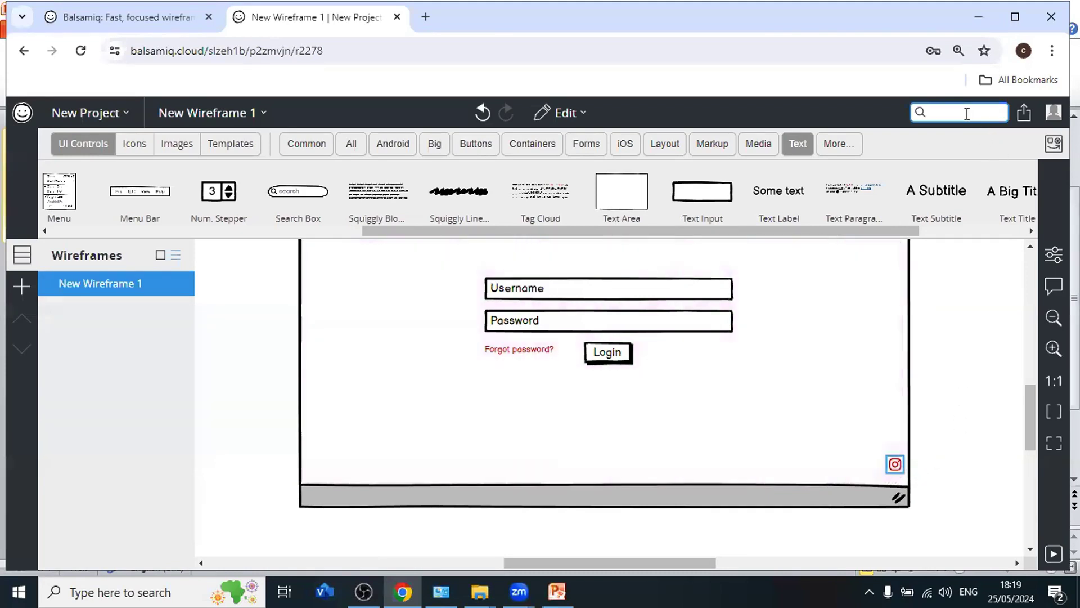
pyautogui.write('faceb')
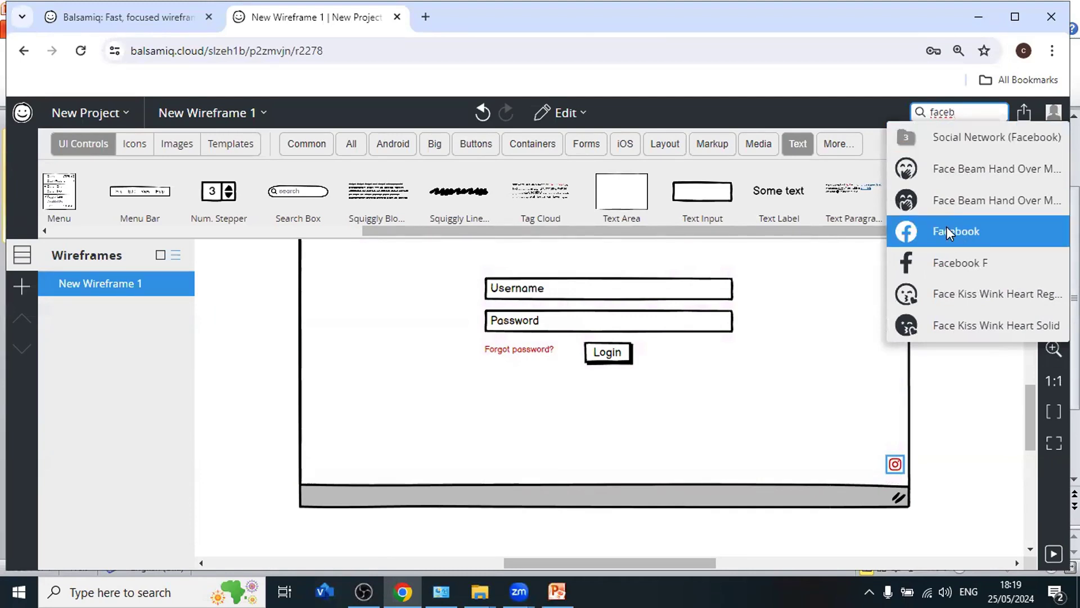
pyautogui.press('Return')
pyautogui.moveTo(277, 309); pyautogui.dragTo(884, 475)
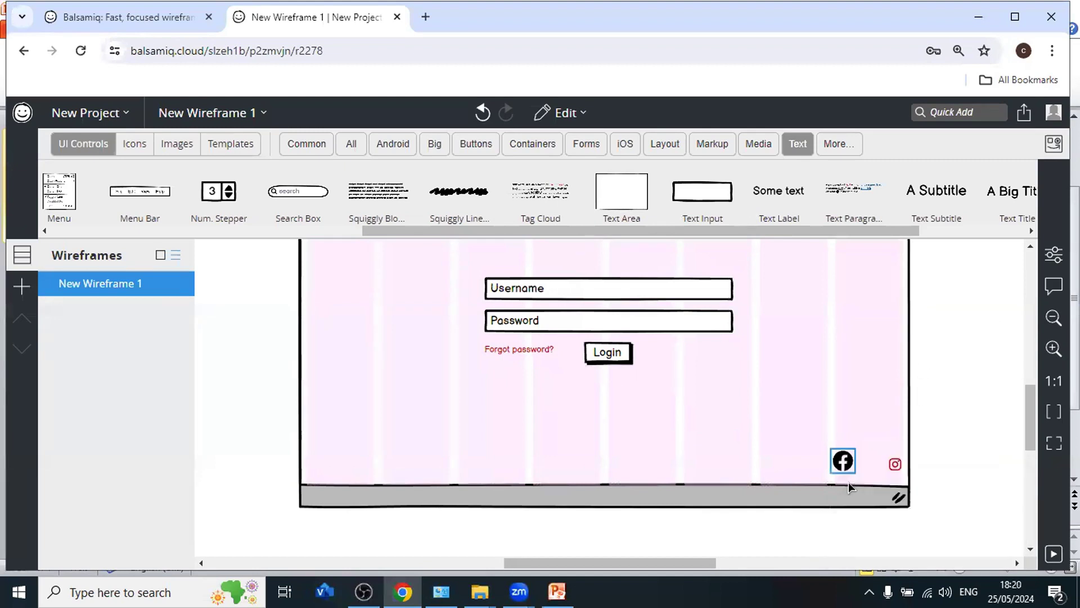
# Format the Facebook icon in blue at size XS and align it directly beside the Instagram icon
pyautogui.click(1045, 262)
pyautogui.click(1003, 460)
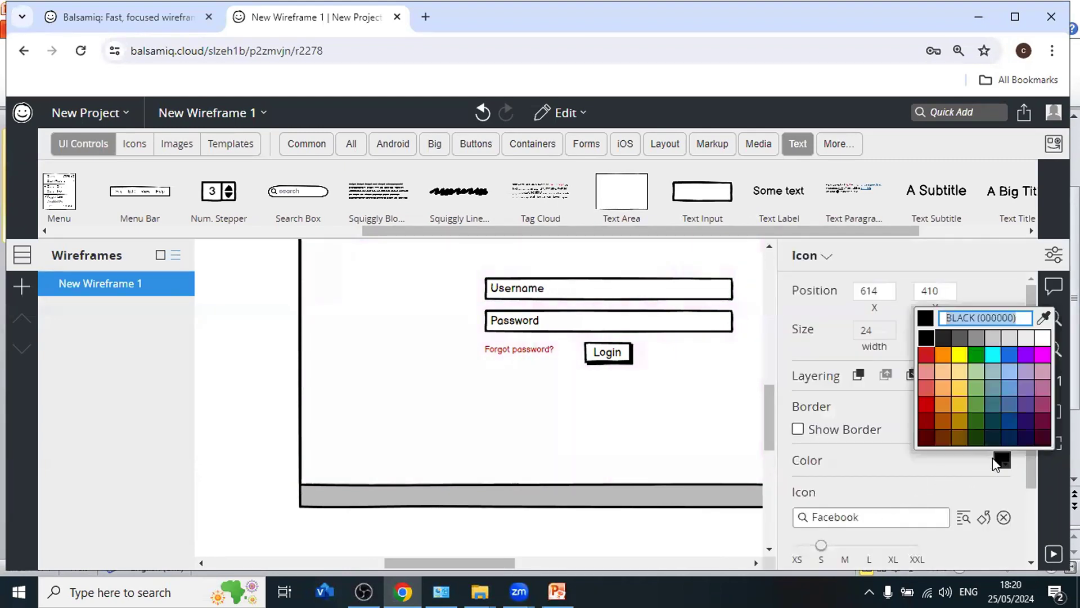
pyautogui.click(1010, 356)
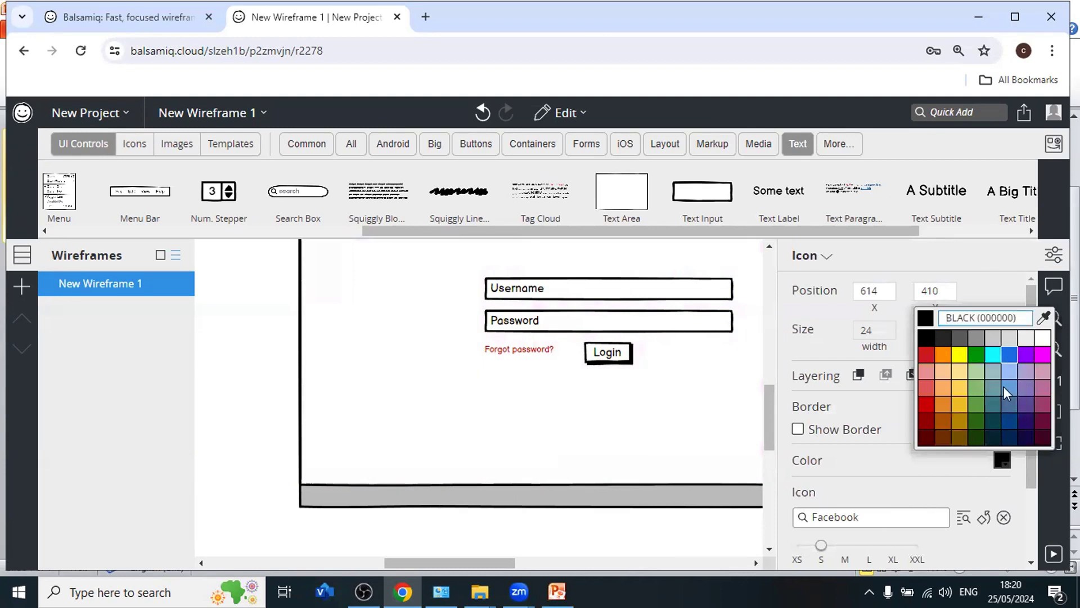
pyautogui.scroll(-2, 923, 494)
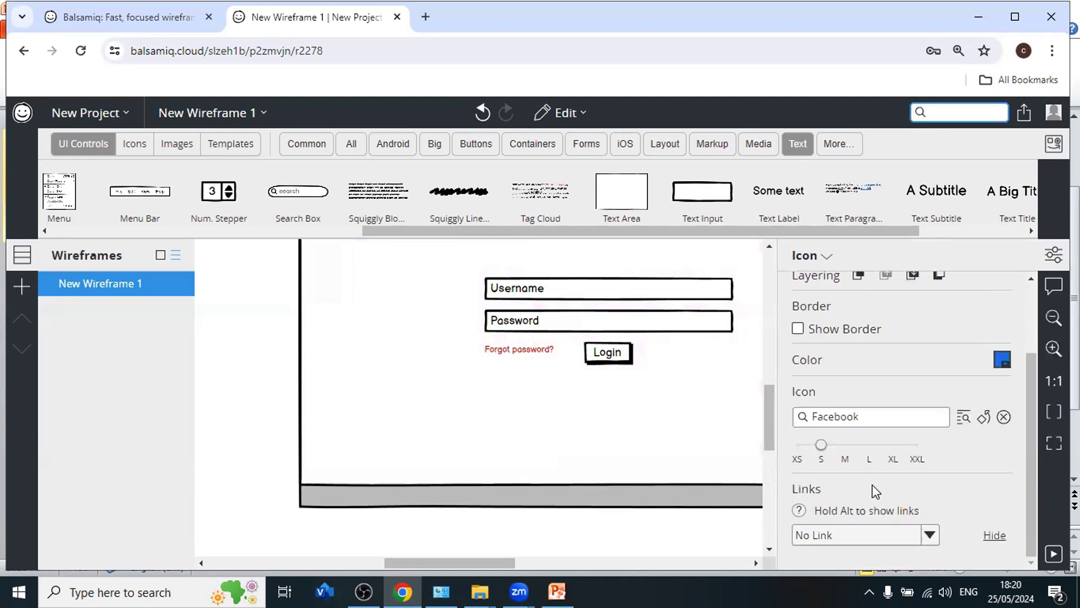
pyautogui.click(798, 446)
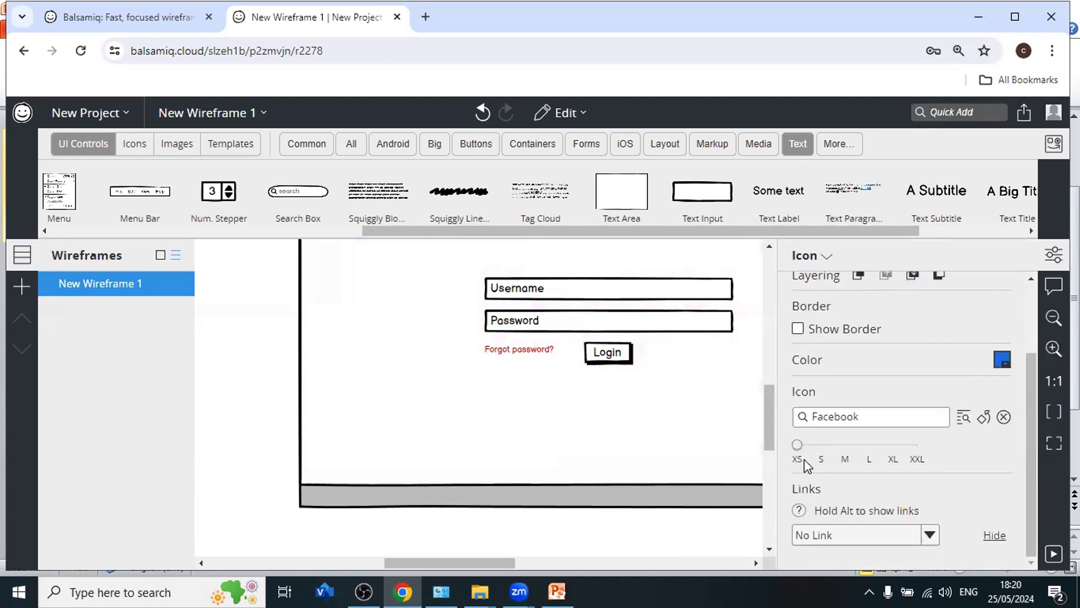
pyautogui.click(1054, 257)
pyautogui.moveTo(840, 458); pyautogui.dragTo(874, 467)
pyautogui.click(873, 283)
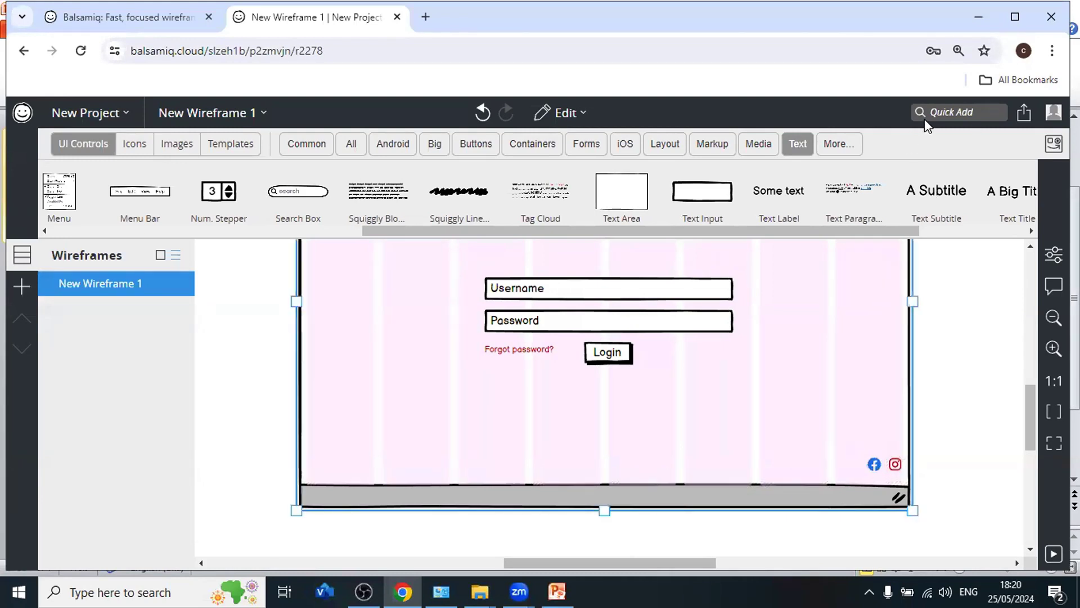
# Search the controls and icons for "twitt", add the X Twitter icon and place it left of the Facebook icon
pyautogui.click(940, 112)
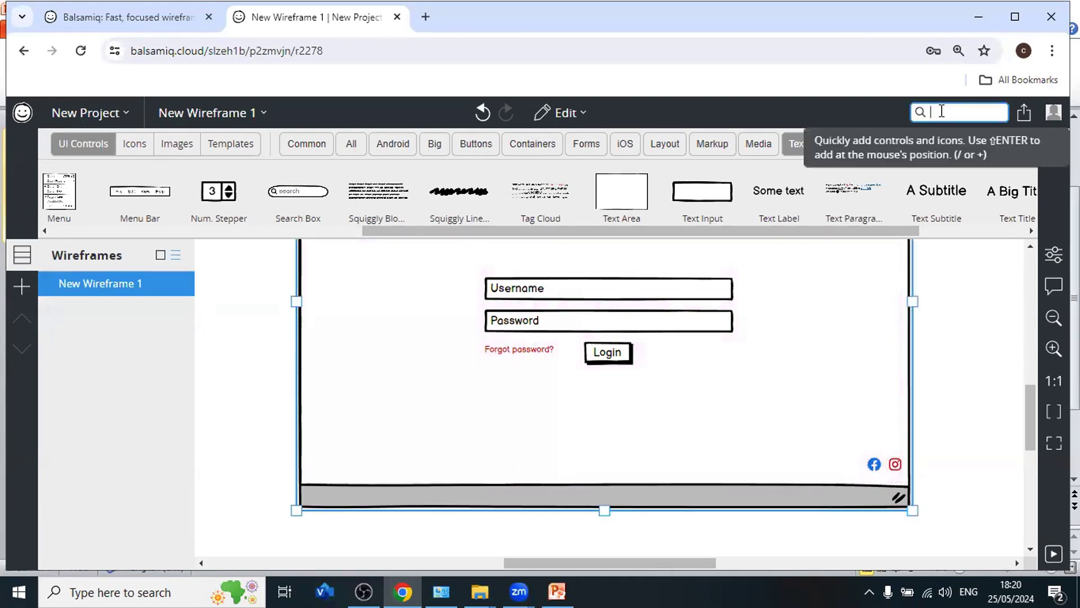
pyautogui.write('twi')
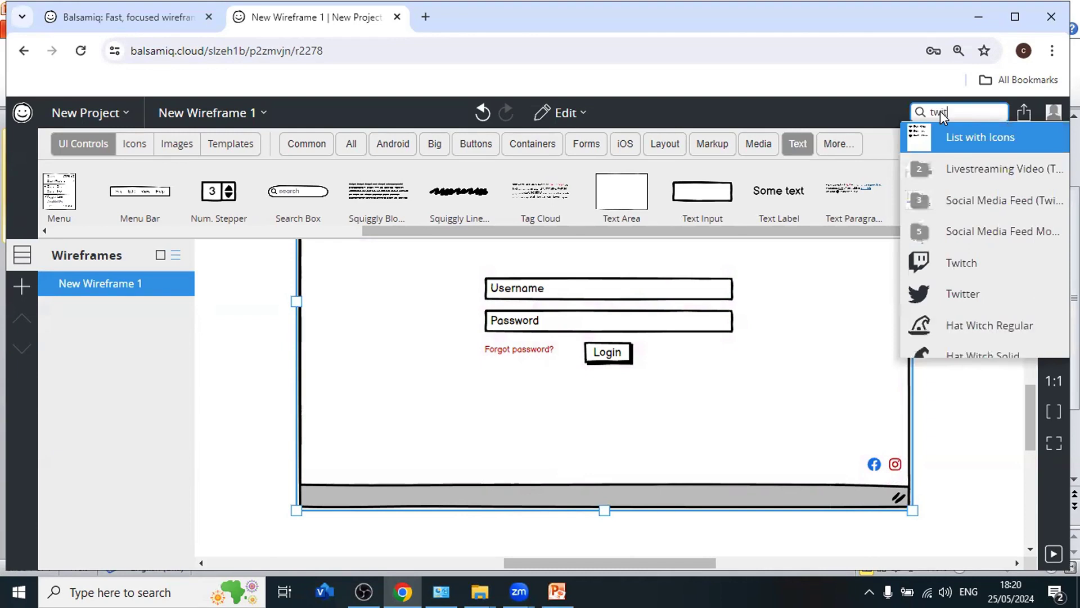
pyautogui.write('tt')
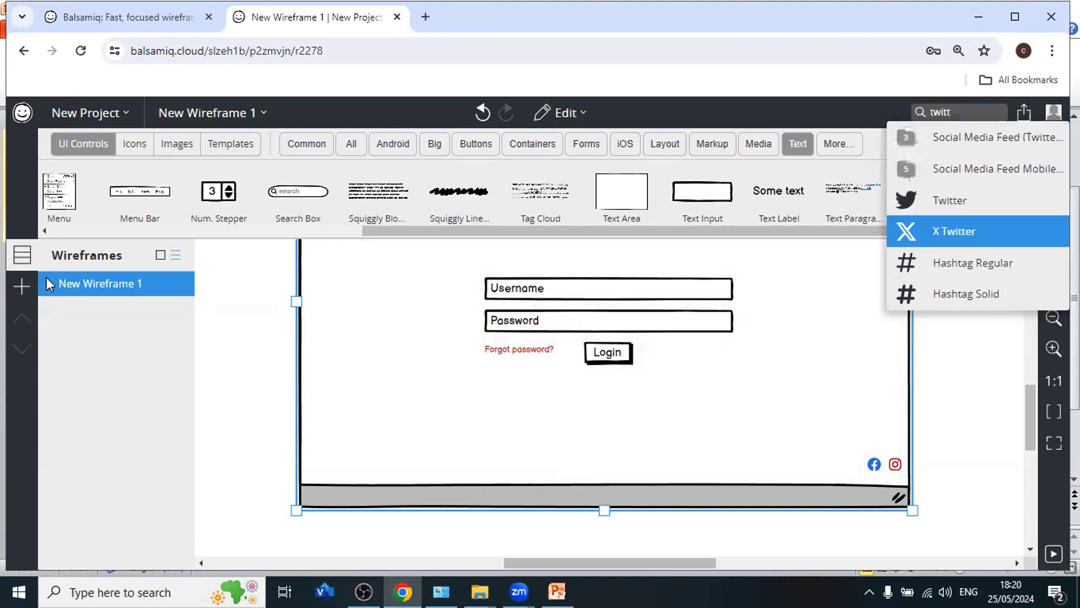
pyautogui.press('Return')
pyautogui.moveTo(614, 390); pyautogui.dragTo(777, 454)
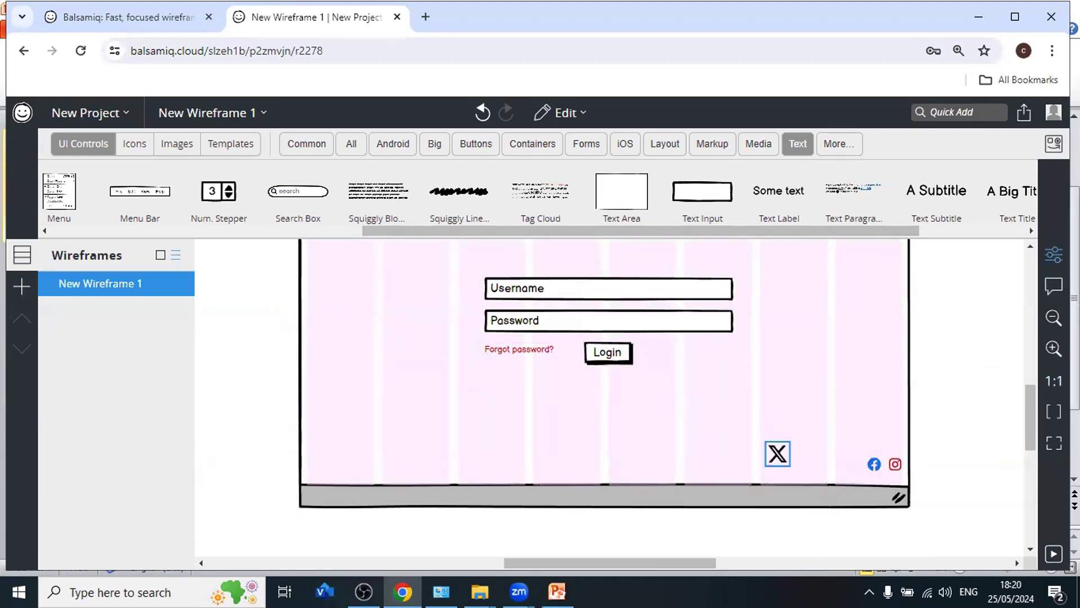
# Format the X Twitter icon in orange at size XS and align it directly beside the Facebook icon
pyautogui.click(1054, 254)
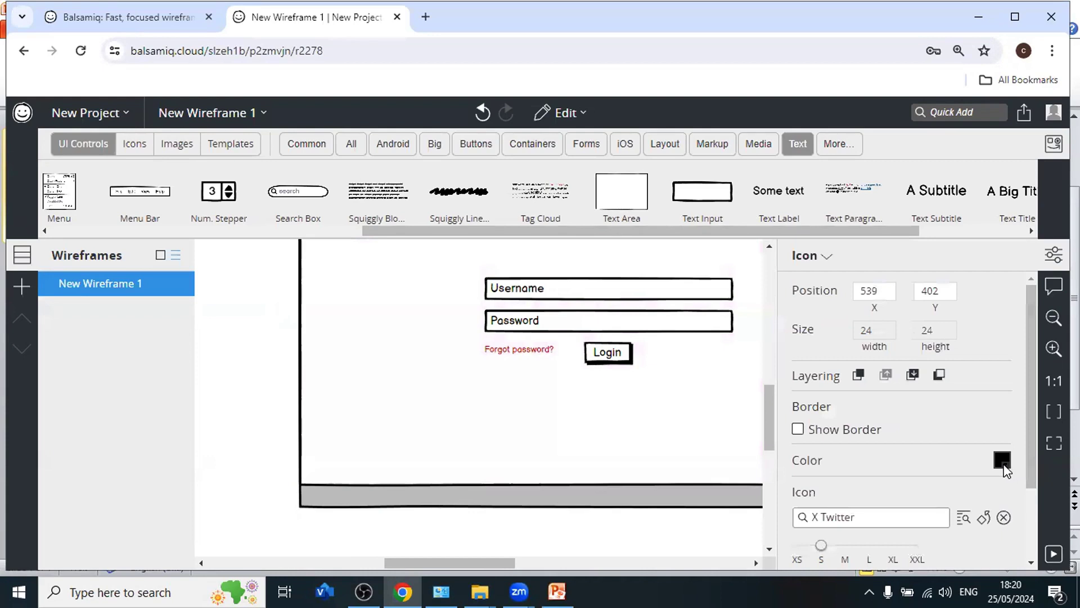
pyautogui.click(1003, 467)
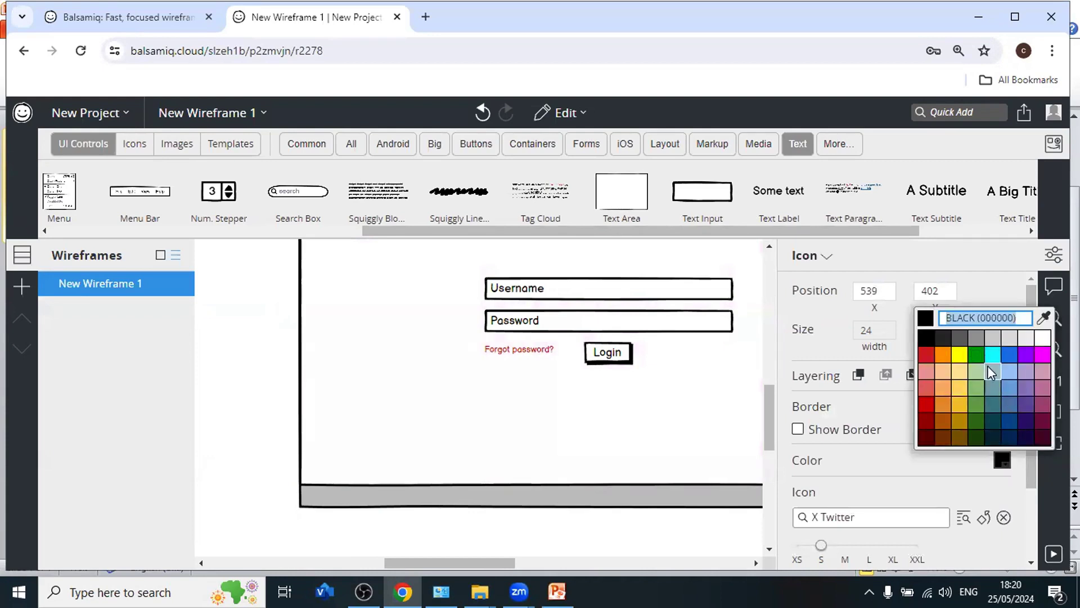
pyautogui.click(943, 354)
pyautogui.scroll(-2, 900, 495)
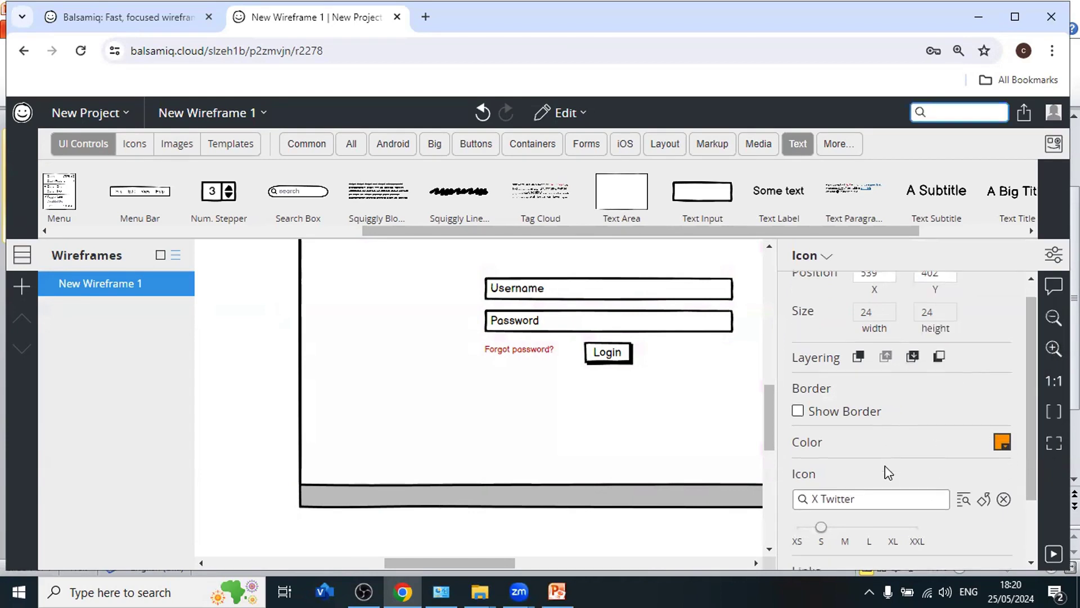
pyautogui.moveTo(815, 447); pyautogui.dragTo(796, 446)
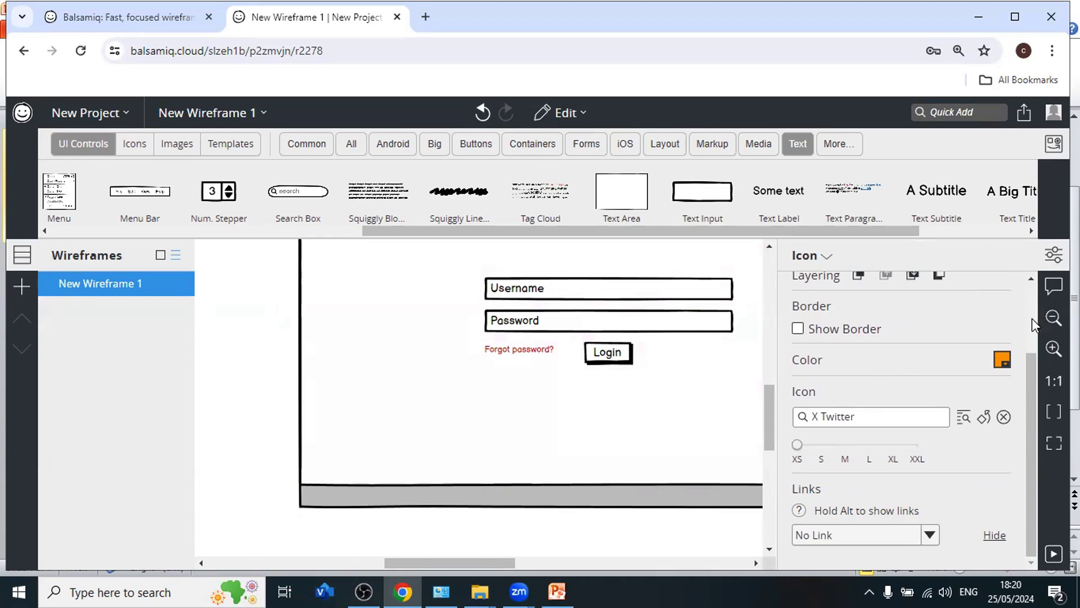
pyautogui.moveTo(777, 455); pyautogui.dragTo(852, 466)
pyautogui.click(617, 375)
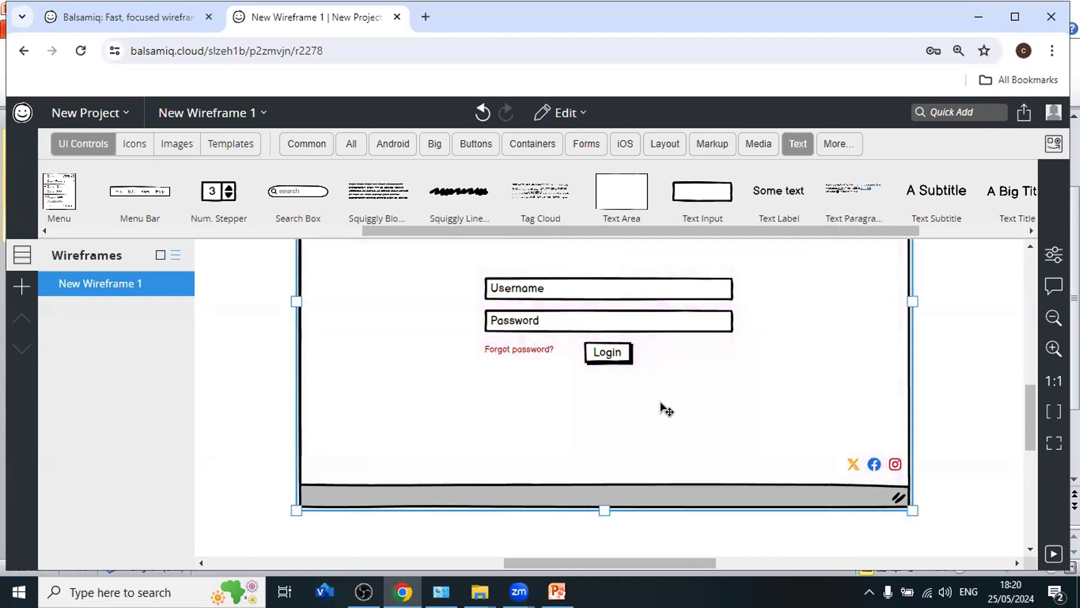
# Add a text label reading "About Us" near the browser frame's bottom-left corner, level with the social icons
pyautogui.scroll(2, 662, 405)
pyautogui.scroll(-2, 660, 404)
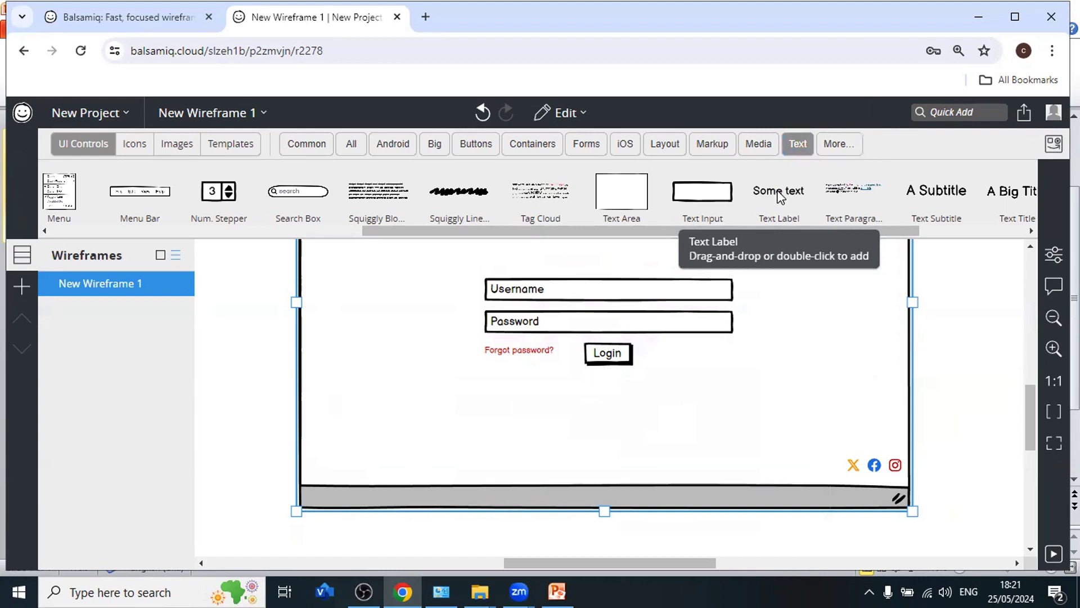
pyautogui.moveTo(779, 196); pyautogui.dragTo(361, 467)
pyautogui.doubleClick(358, 458)
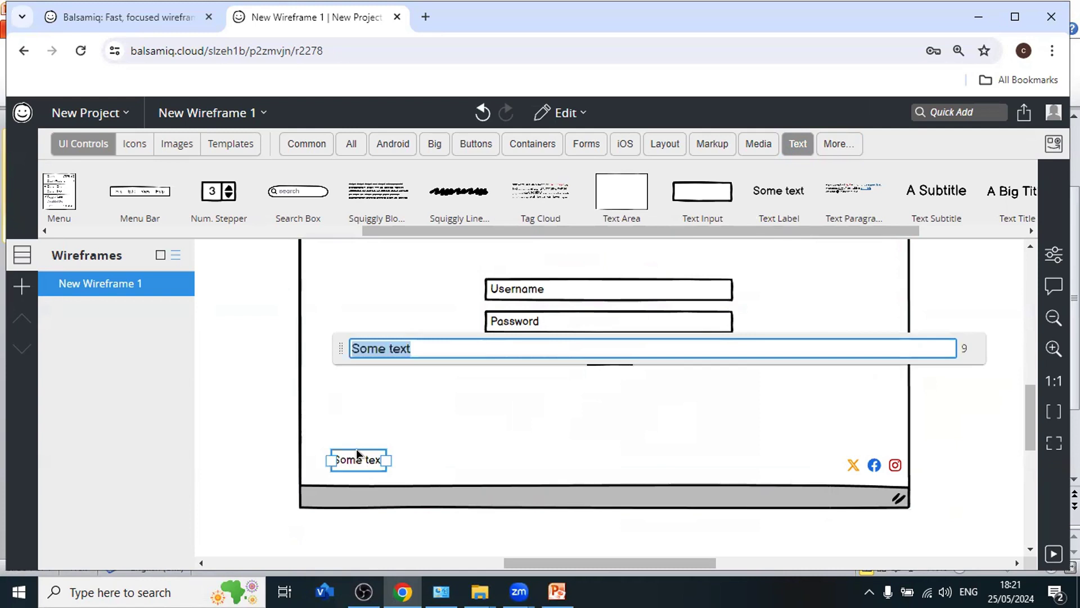
pyautogui.write('About Us')
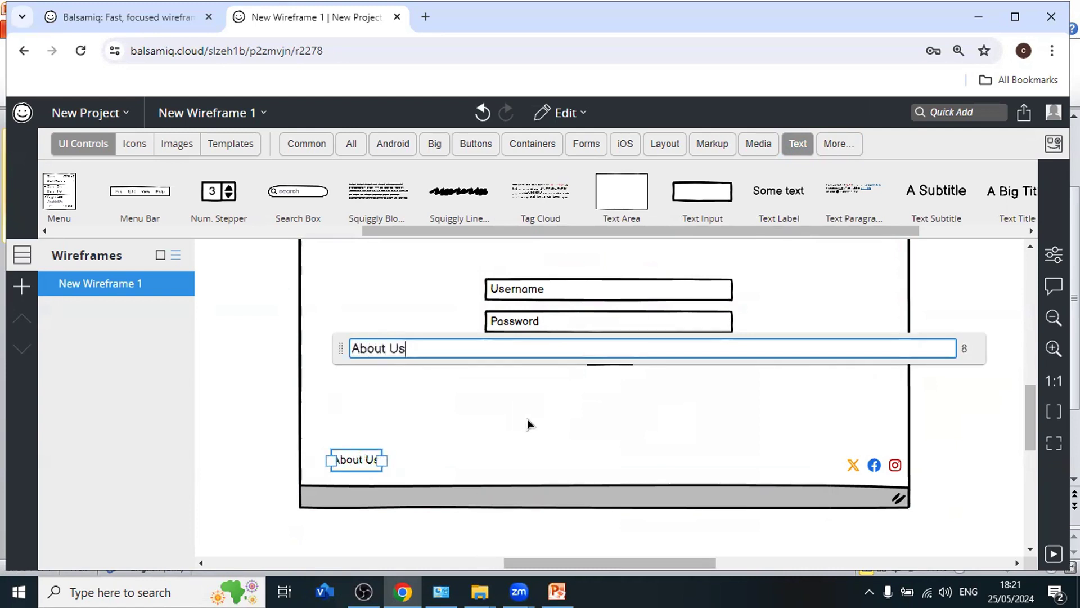
pyautogui.click(354, 461)
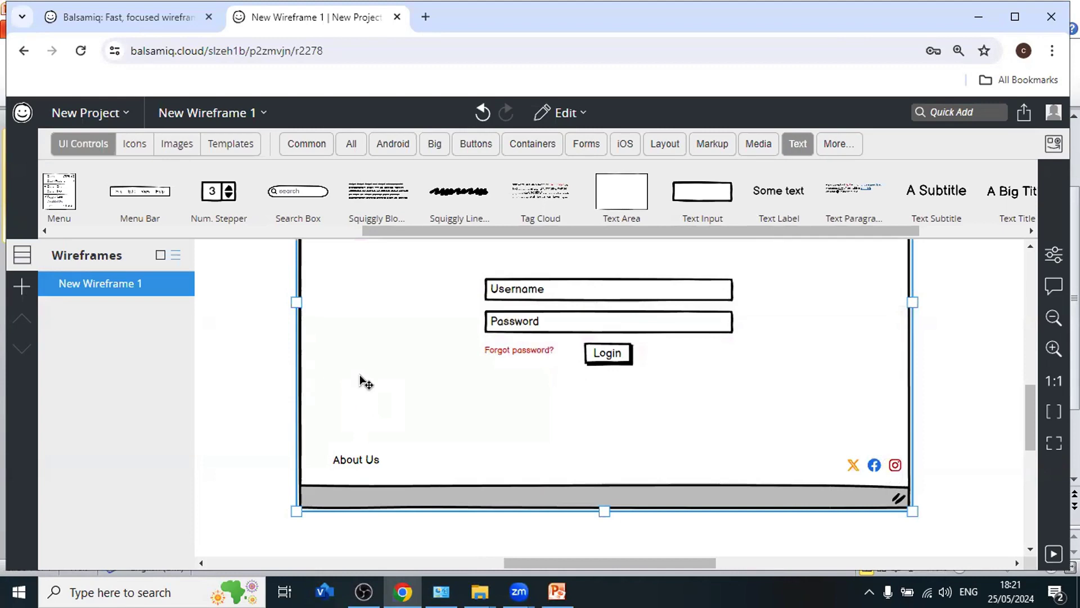
# Duplicate the "About Us" label, place the copy to its right and change its text to "Contact Us"
pyautogui.click(366, 459)
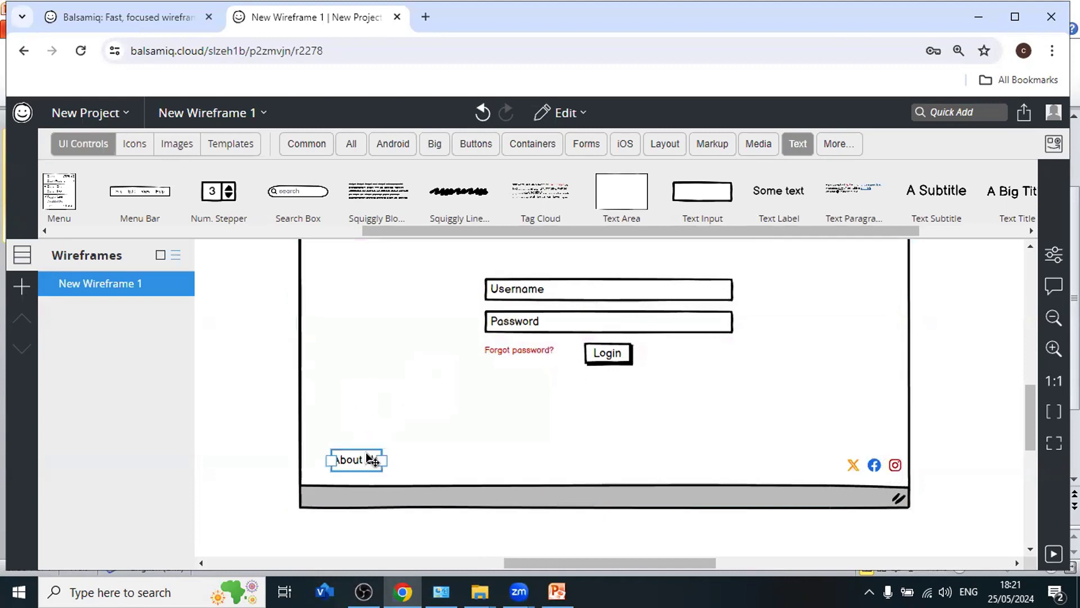
pyautogui.hotkey('ctrl', 'd')
pyautogui.moveTo(383, 470); pyautogui.dragTo(426, 463)
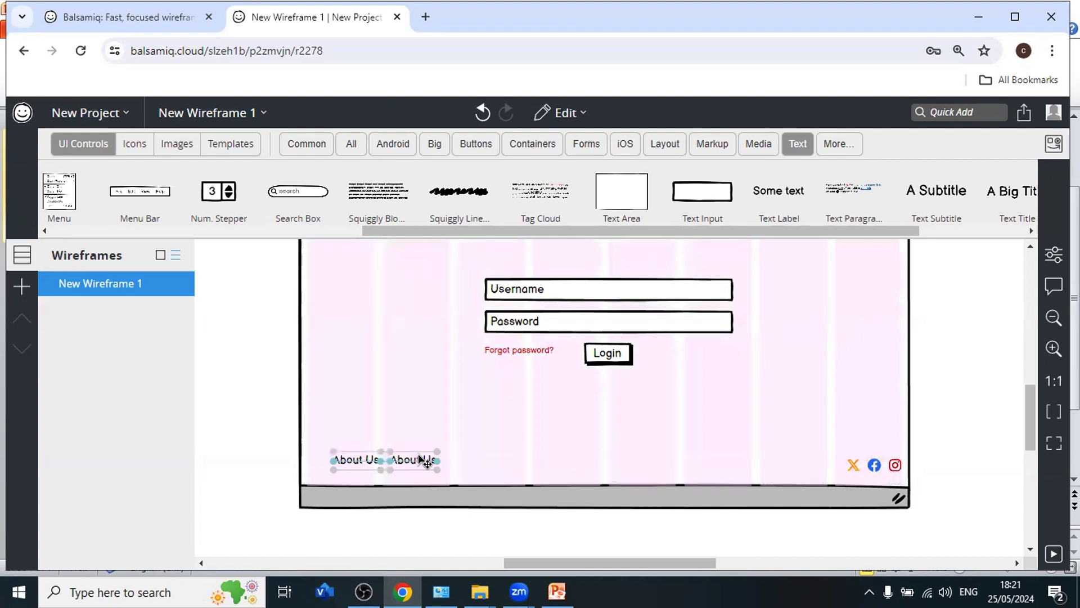
pyautogui.doubleClick(425, 463)
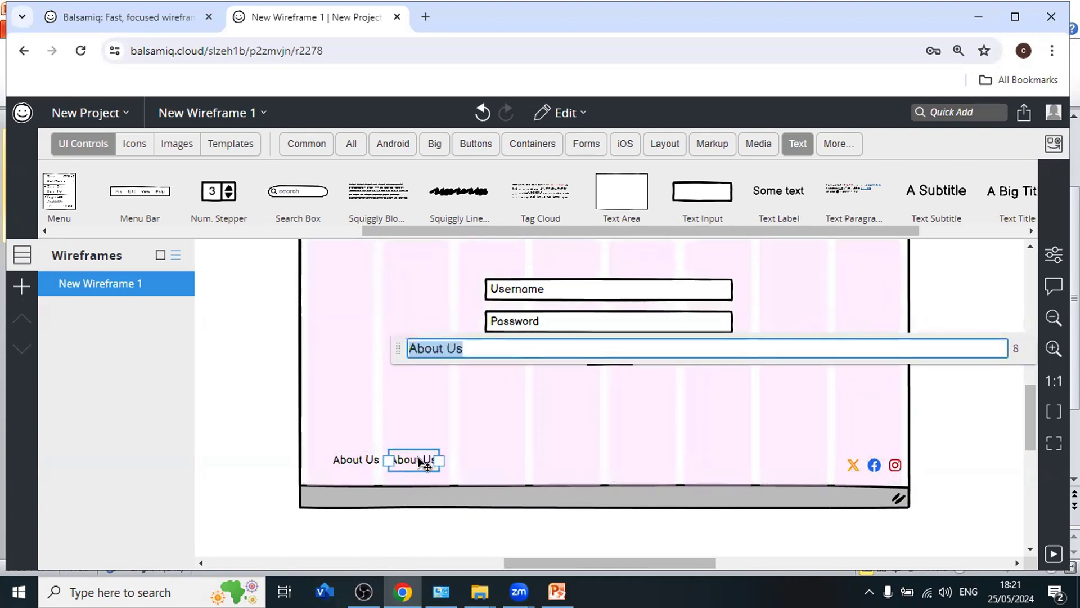
pyautogui.write('Contact Us')
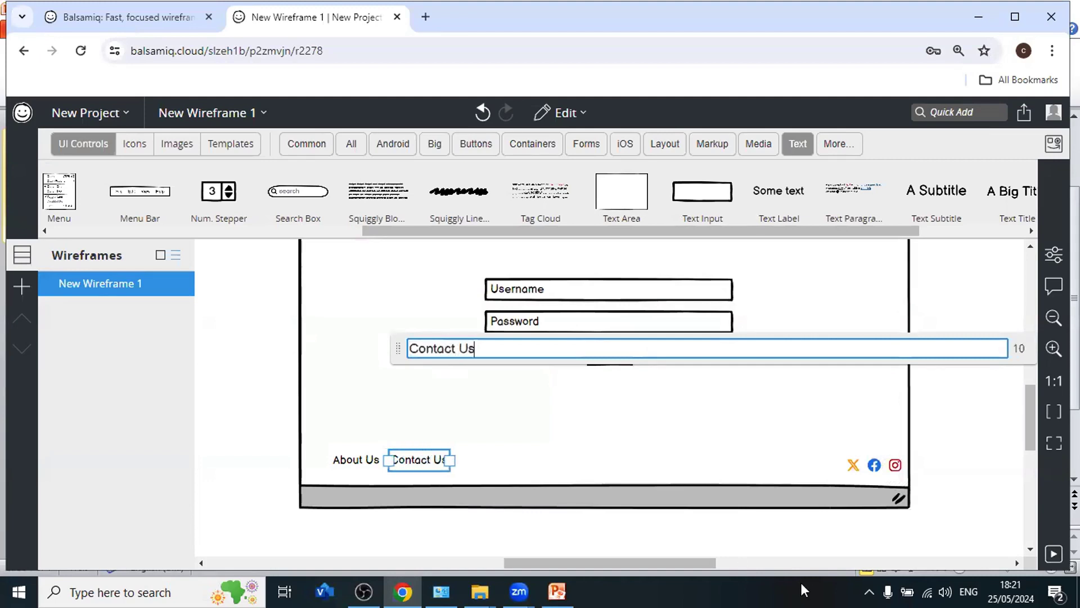
# Move the "About Us" and "Contact Us" labels side by side against the browser frame's left edge, just above the bottom bar
pyautogui.click(302, 470)
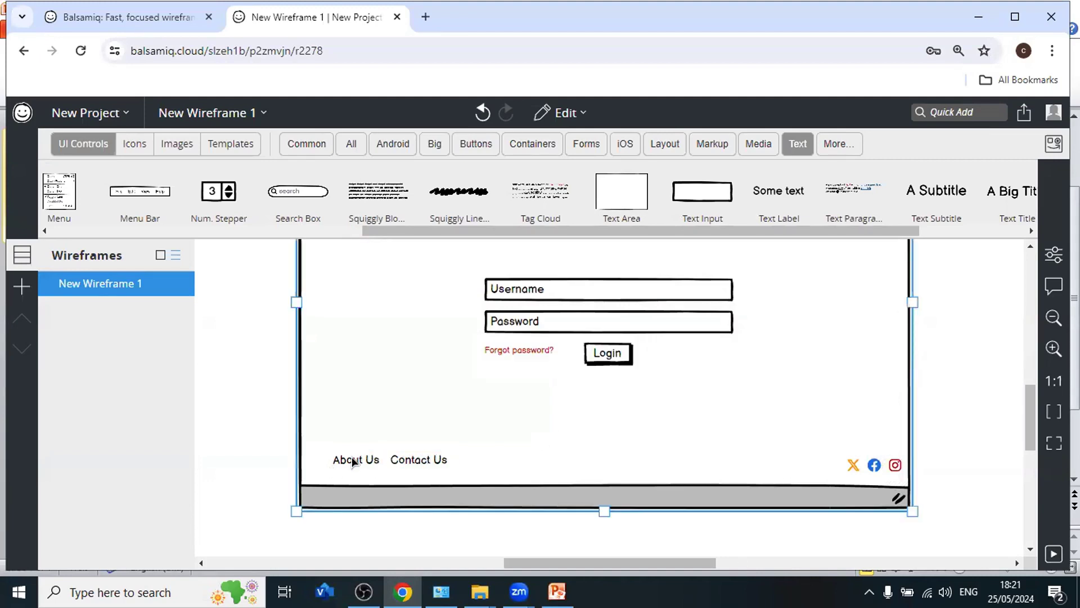
pyautogui.moveTo(346, 460)
pyautogui.mouseDown()
pyautogui.moveTo(326, 469)
pyautogui.moveTo(389, 470)
pyautogui.mouseUp()
pyautogui.click(643, 458)
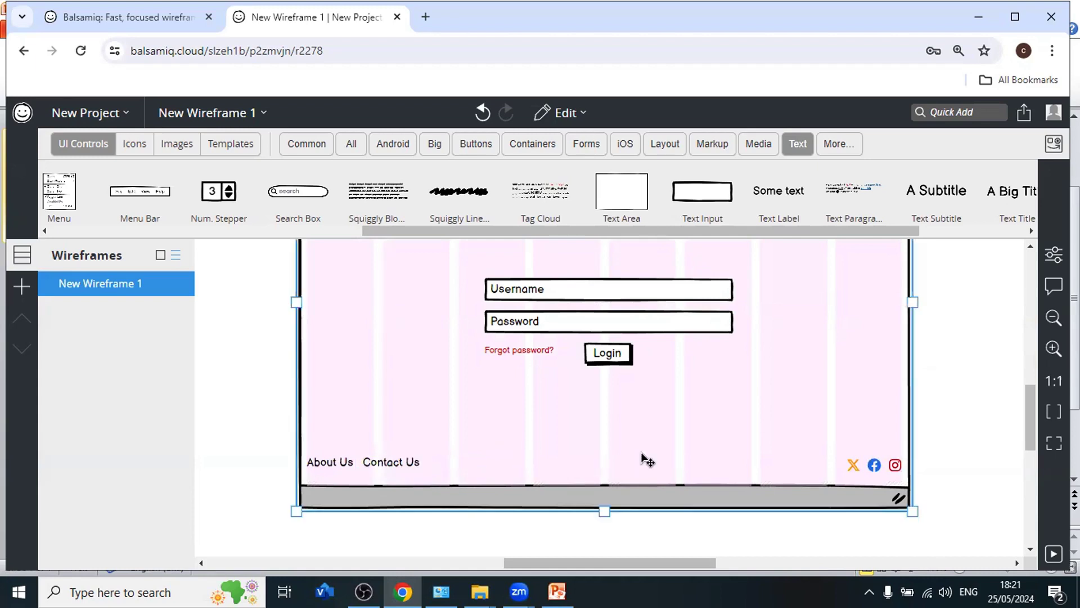
# Set the text size of the "Contact Us" and "About Us" footer labels to 12
pyautogui.click(376, 461)
pyautogui.click(1054, 255)
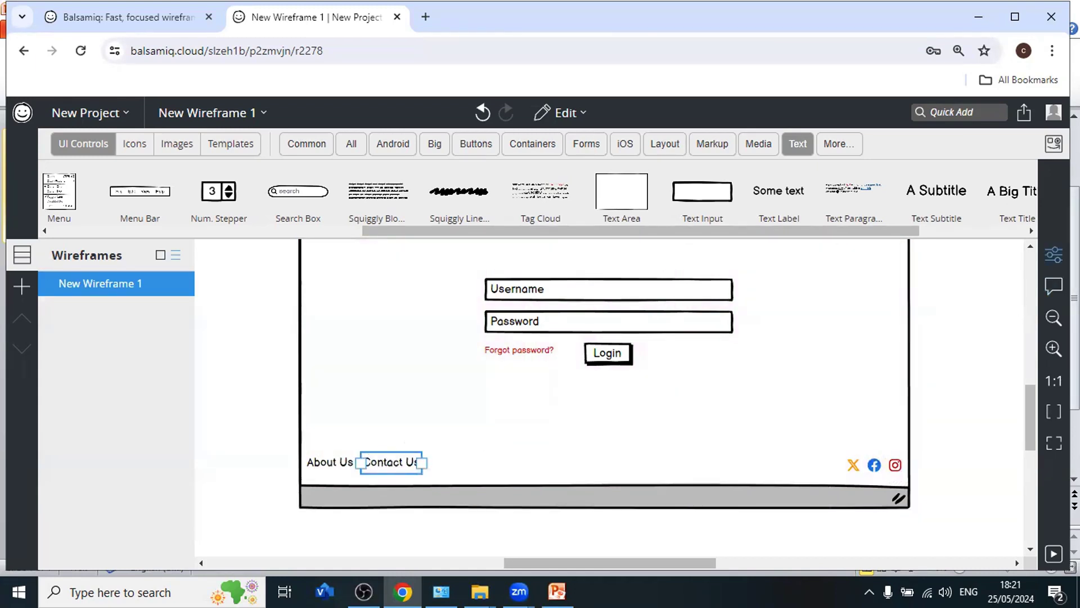
pyautogui.scroll(-3, 940, 453)
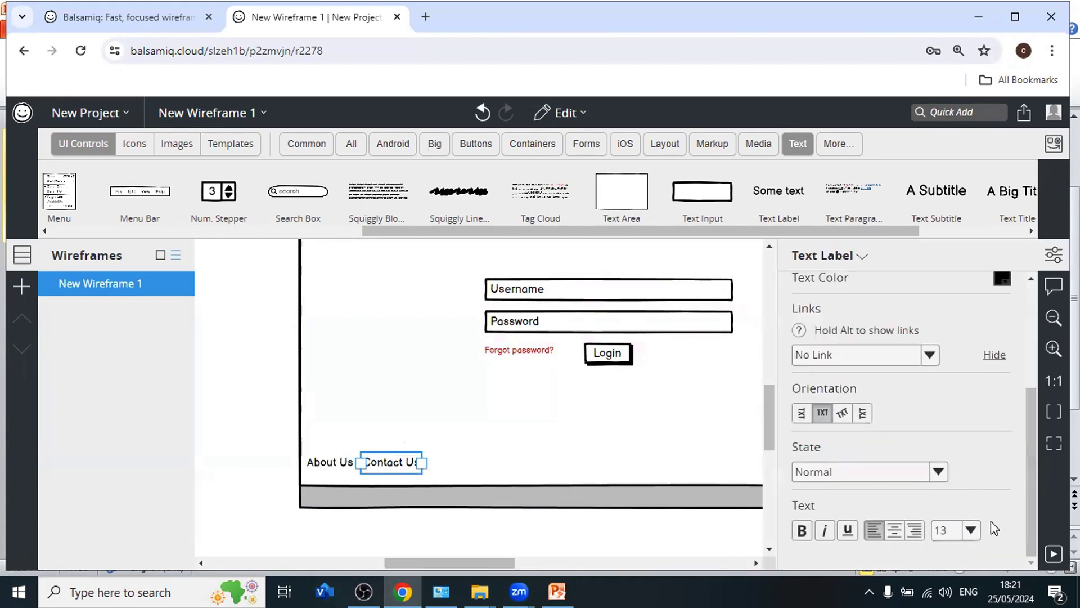
pyautogui.click(974, 530)
pyautogui.click(952, 292)
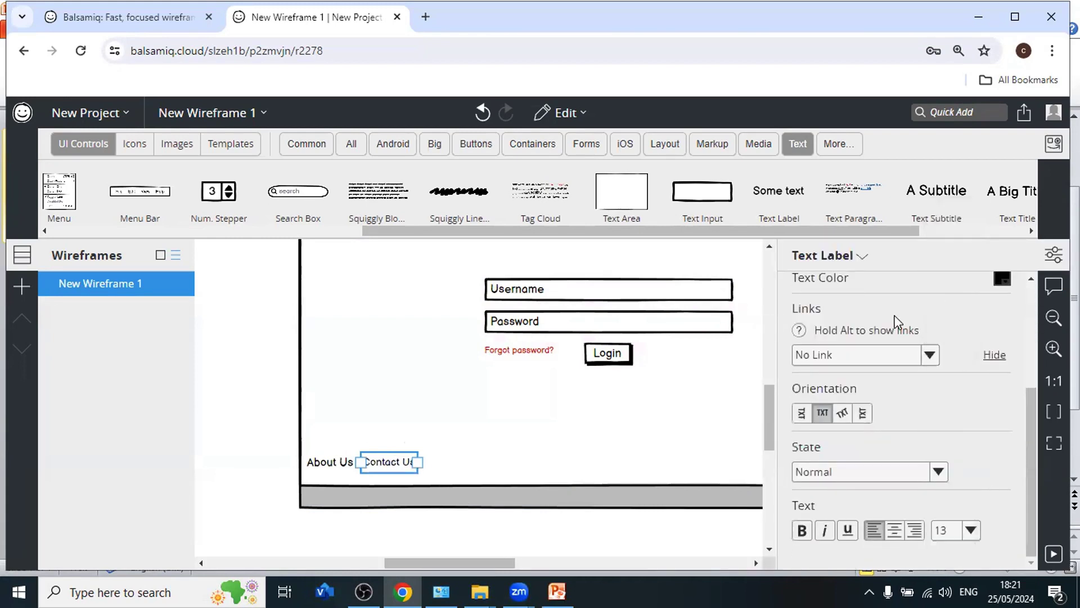
pyautogui.click(327, 461)
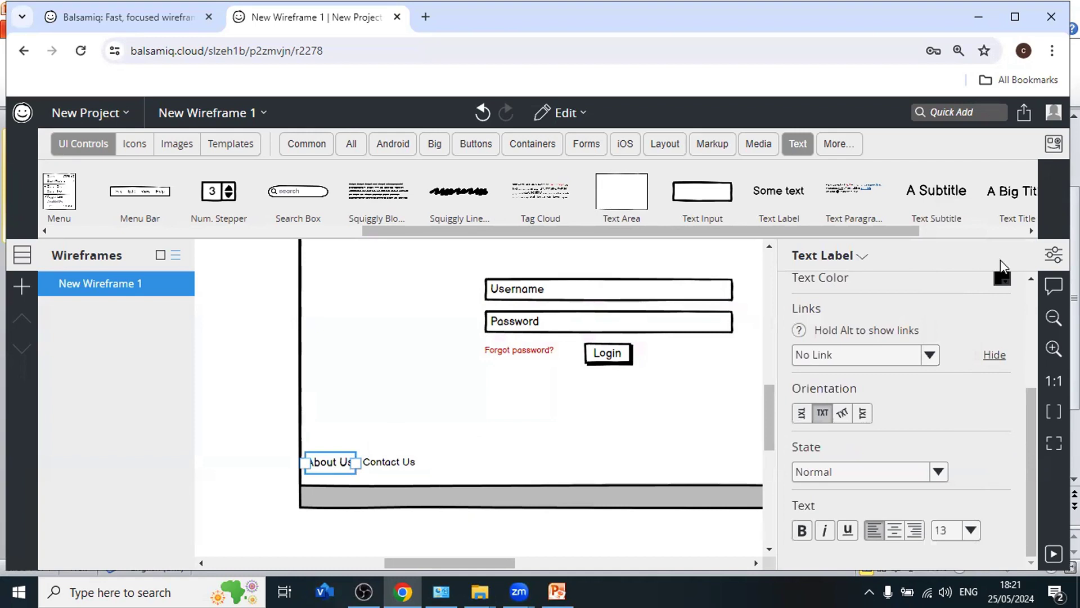
pyautogui.click(972, 530)
pyautogui.click(953, 291)
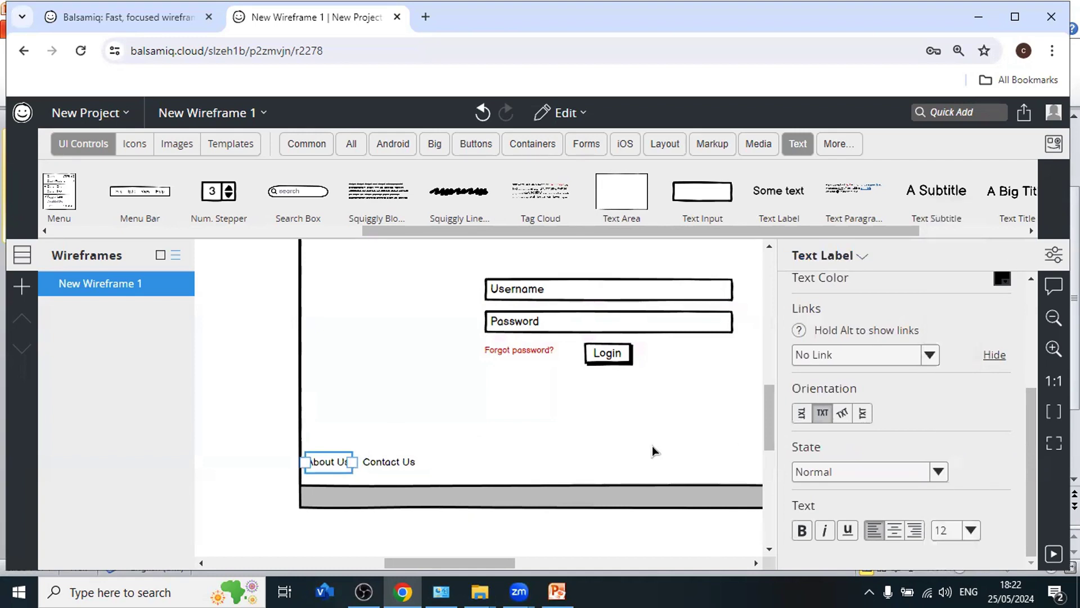
pyautogui.click(500, 437)
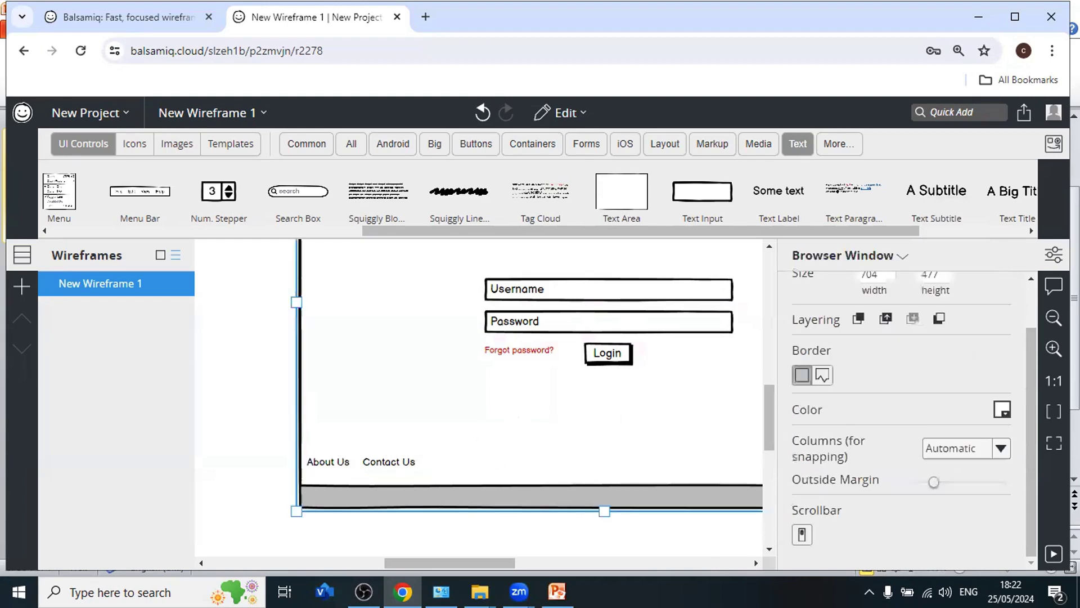
# Lower the "About Us" and "Contact Us" labels together so they sit just above the browser frame's bottom bar
pyautogui.hotkey('ctrl', 'i')
pyautogui.moveTo(325, 475); pyautogui.dragTo(404, 463)
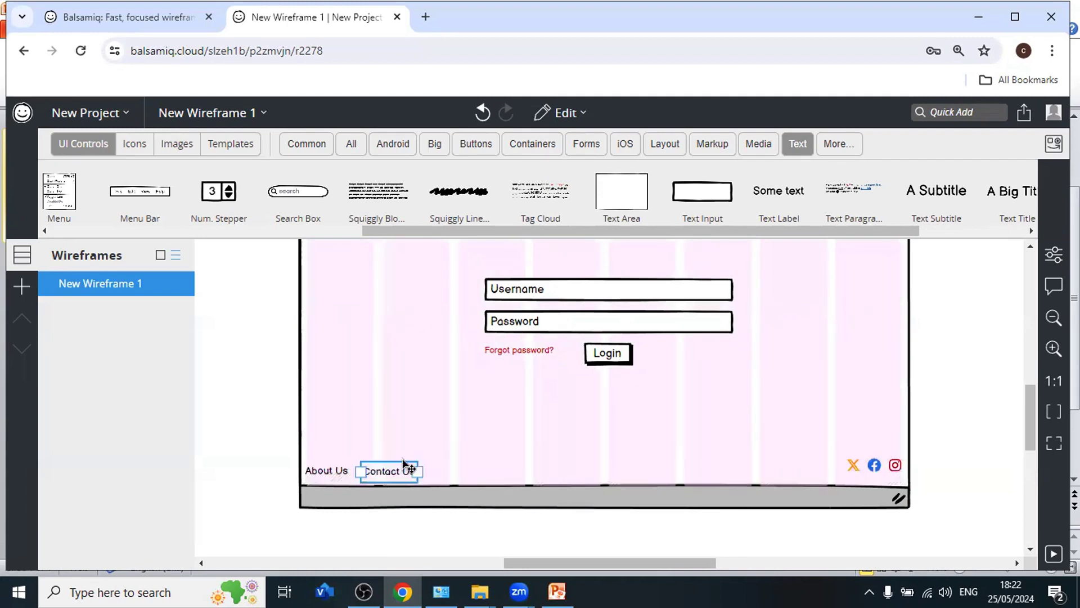
pyautogui.click(649, 451)
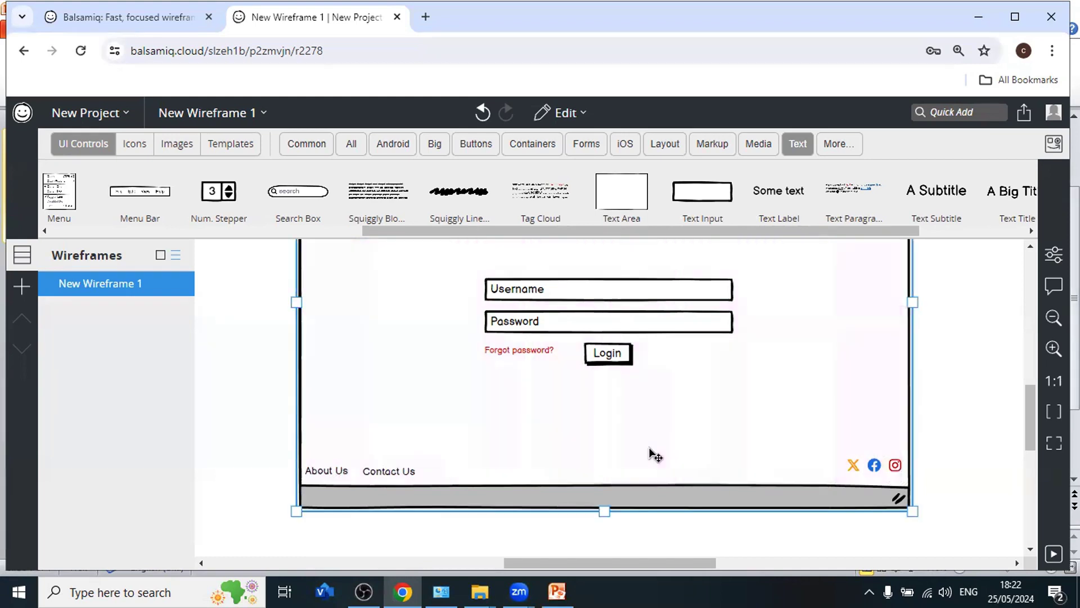
pyautogui.click(422, 476)
pyautogui.moveTo(428, 469); pyautogui.dragTo(415, 469)
pyautogui.click(557, 422)
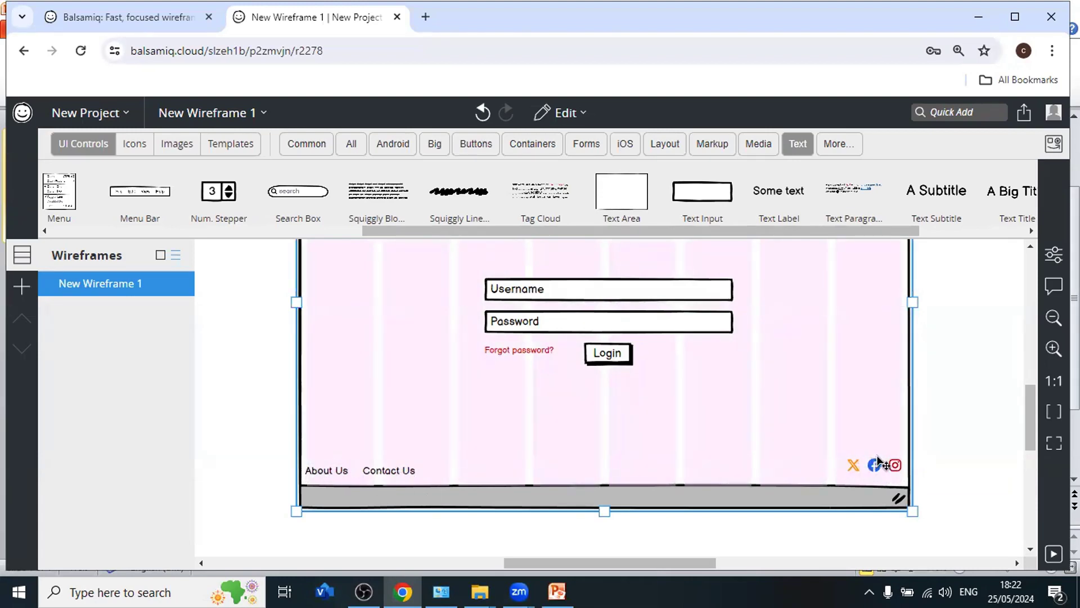
# Review the whole login page layout and examine the link options available for the "Forgot password?" label
pyautogui.scroll(3, 754, 399)
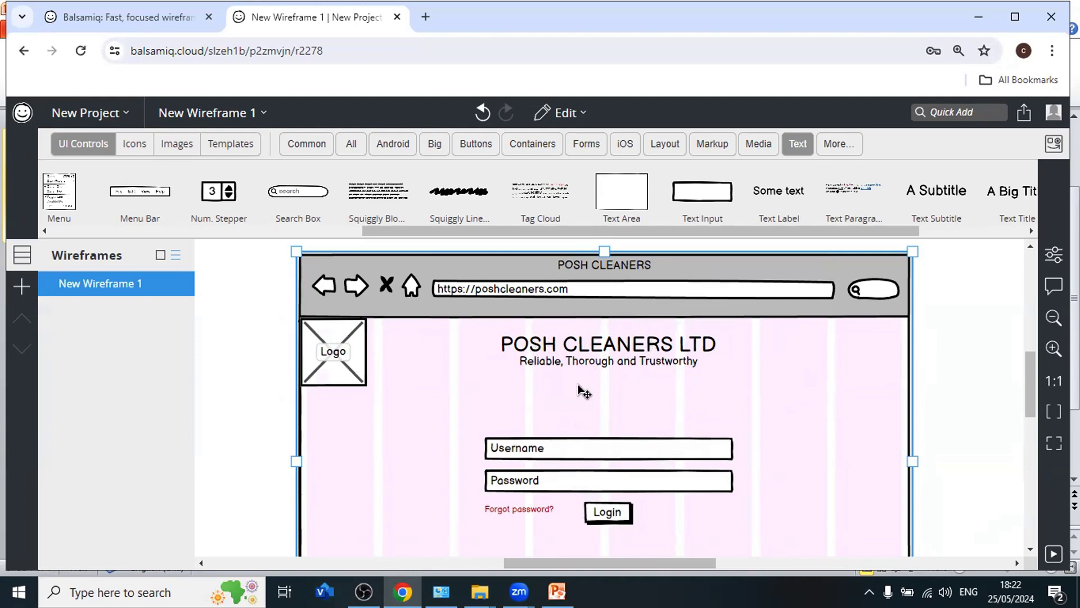
pyautogui.scroll(-3, 585, 391)
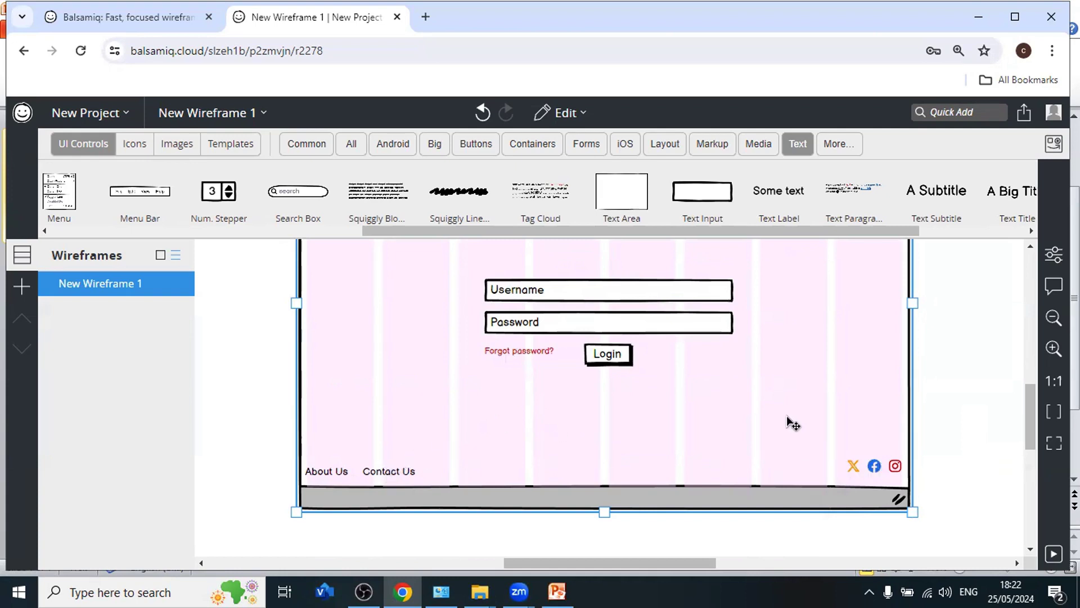
pyautogui.scroll(3, 789, 422)
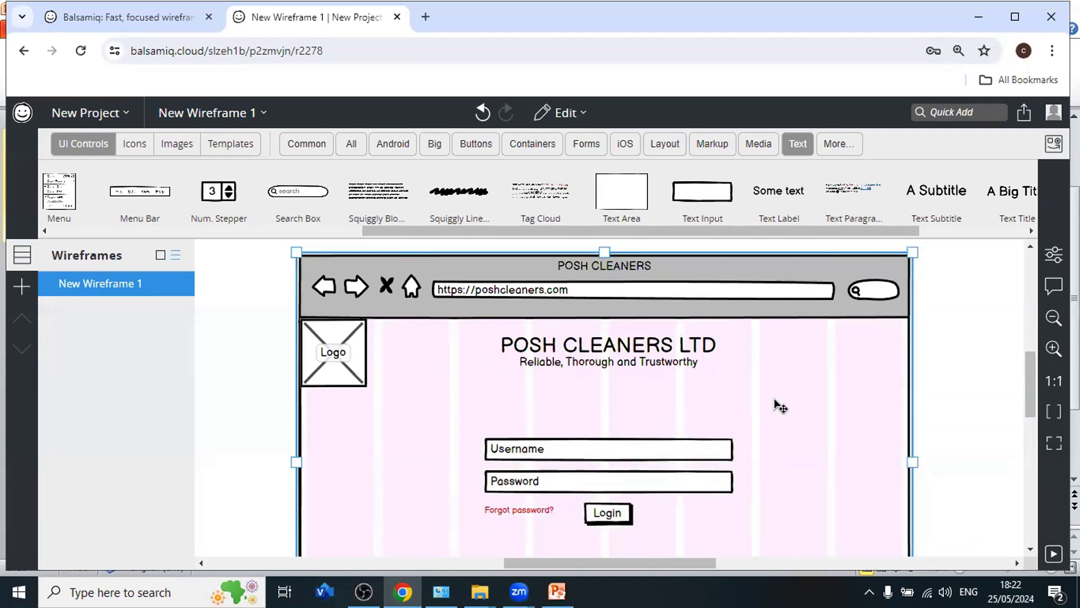
pyautogui.scroll(-1, 779, 405)
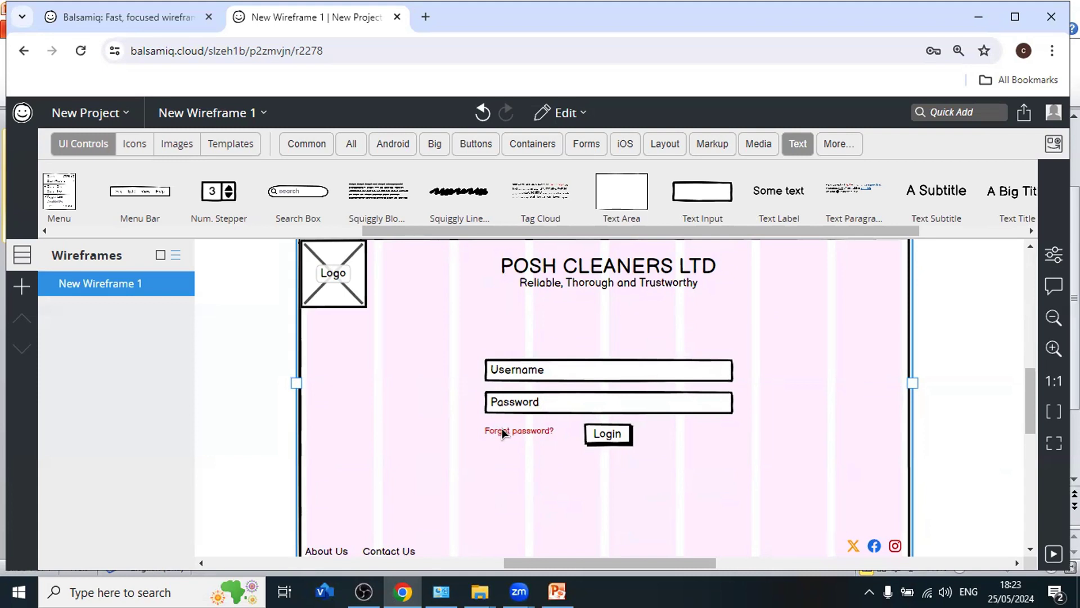
pyautogui.click(503, 431)
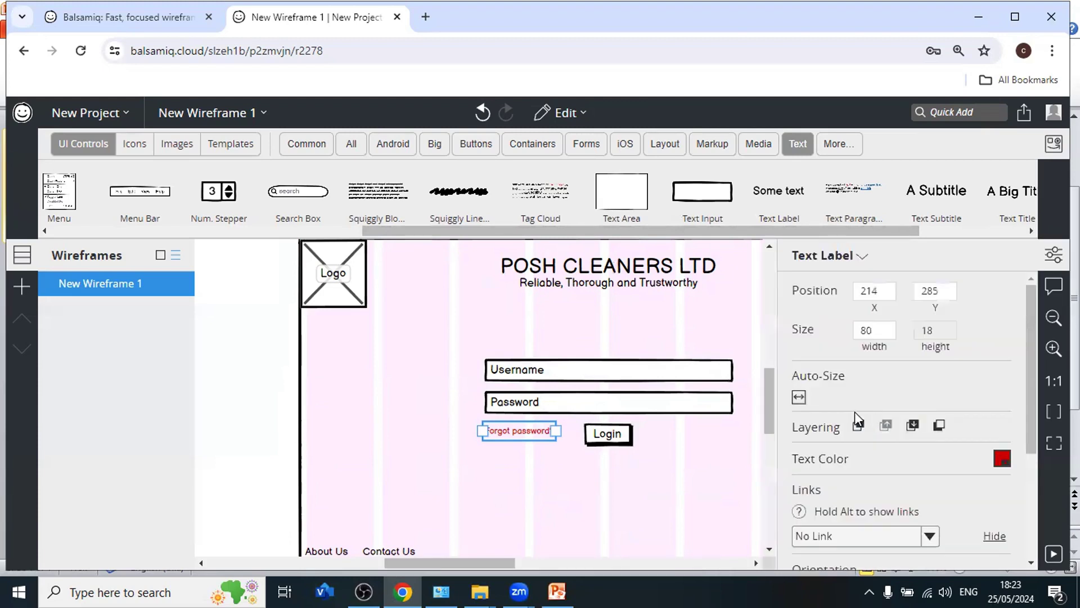
pyautogui.scroll(-3, 892, 416)
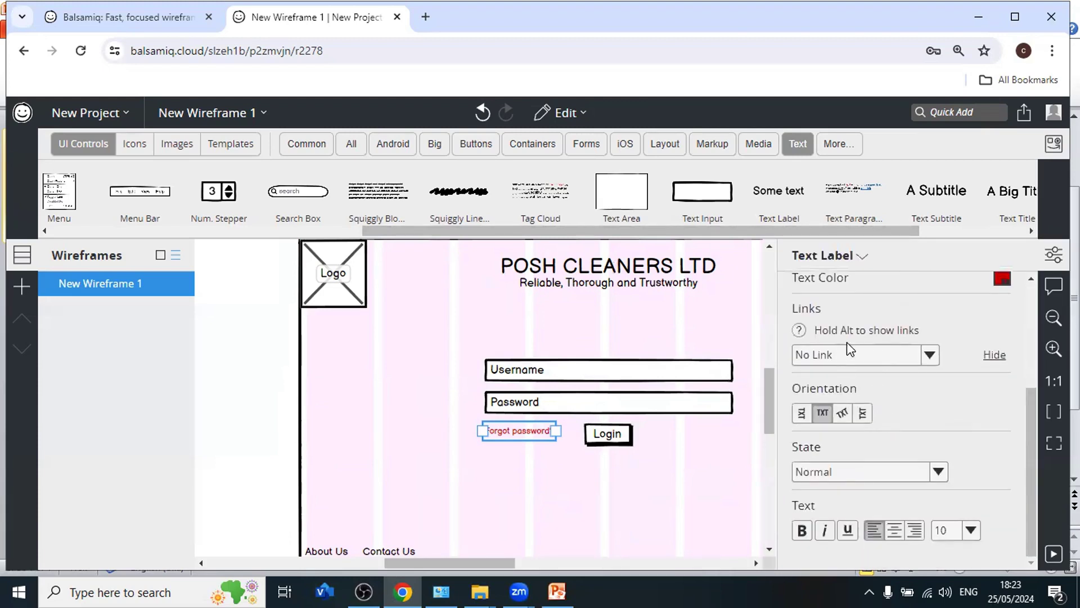
pyautogui.click(929, 355)
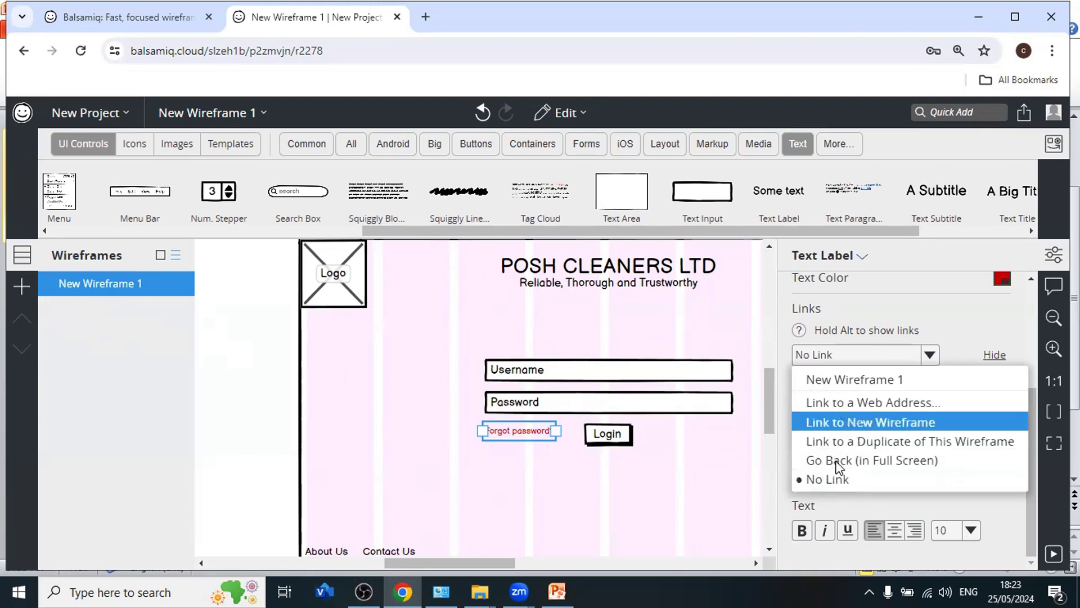
pyautogui.click(966, 332)
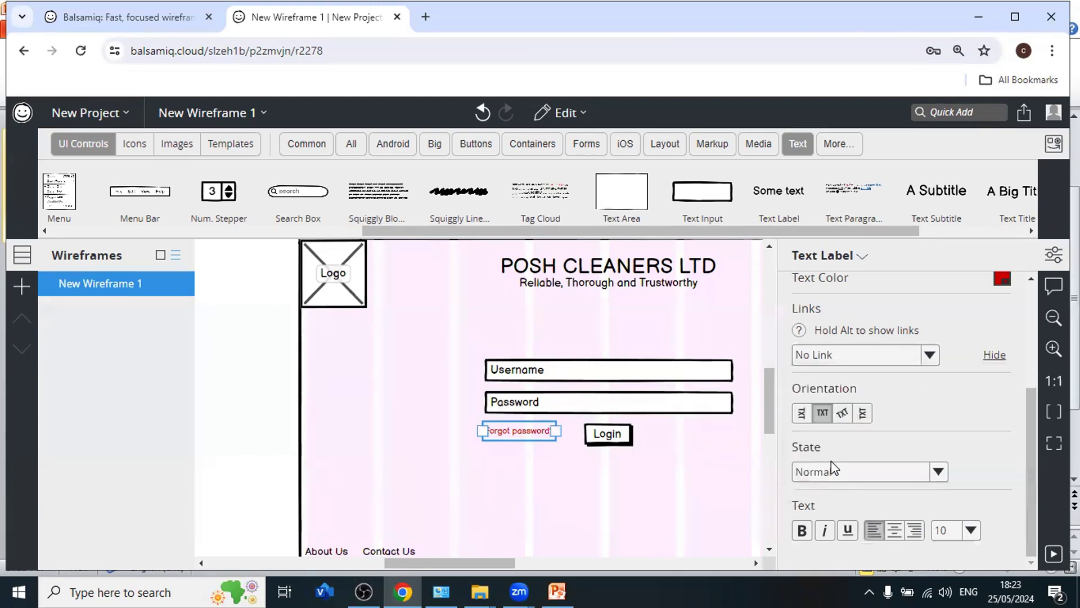
pyautogui.click(848, 356)
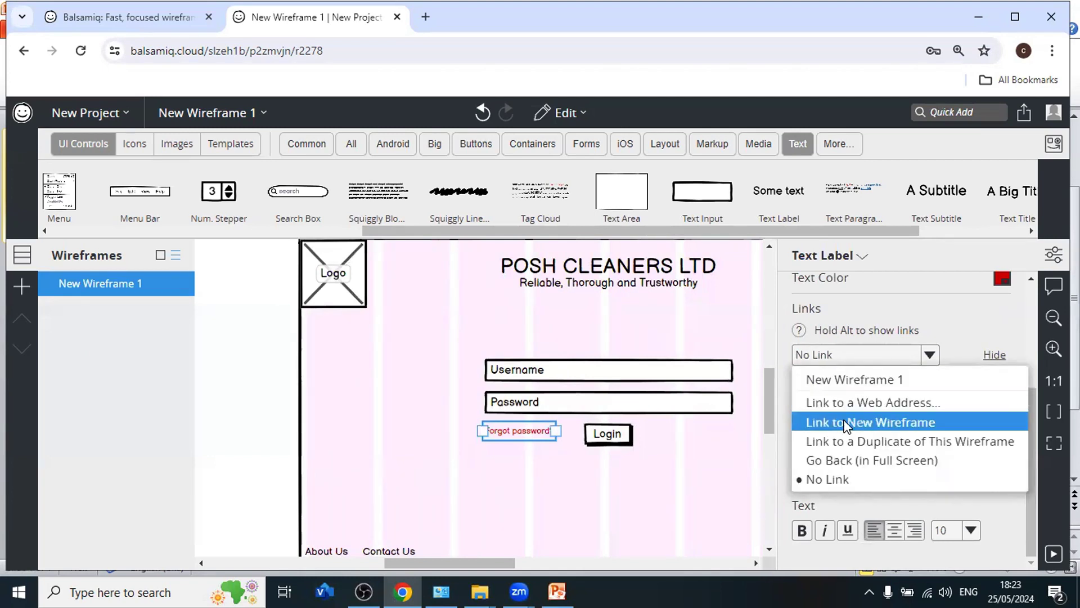
pyautogui.click(1000, 325)
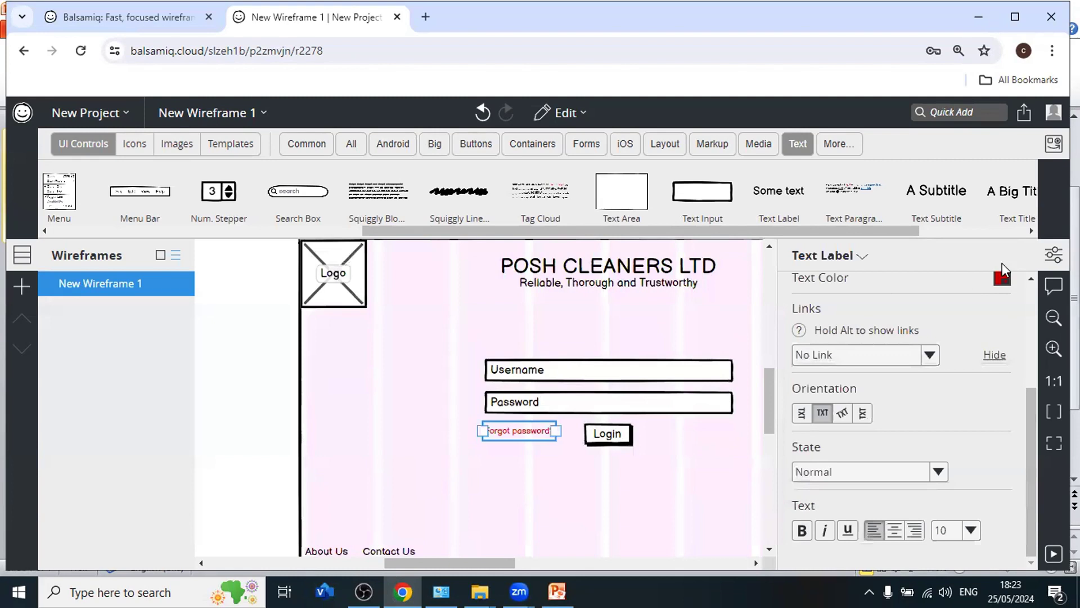
# Rename the wireframe "New Wireframe 1" as "Landing Page"
pyautogui.moveTo(150, 278)
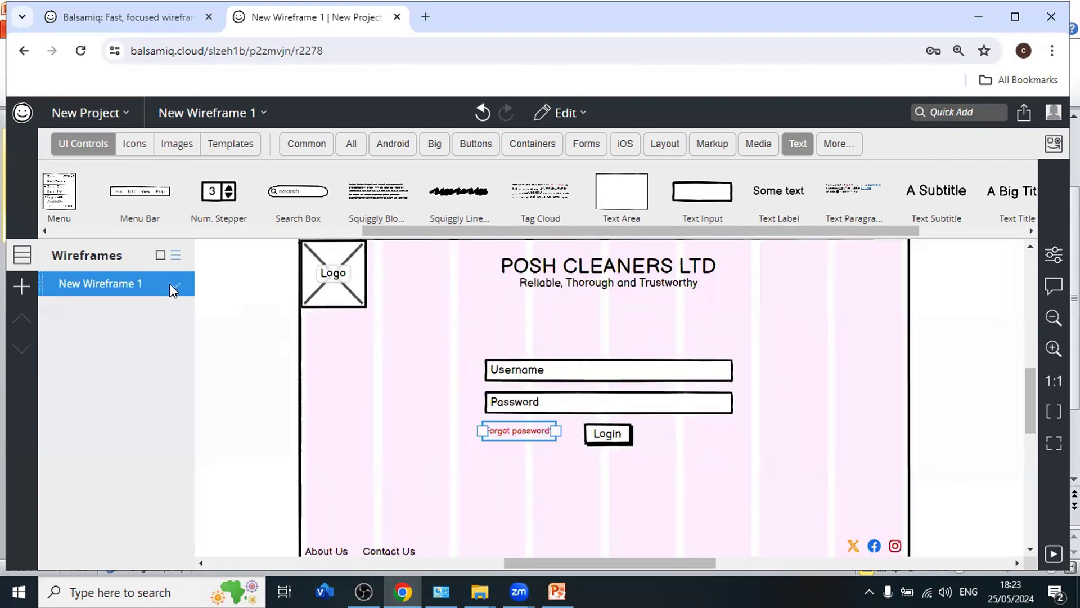
pyautogui.click(172, 286)
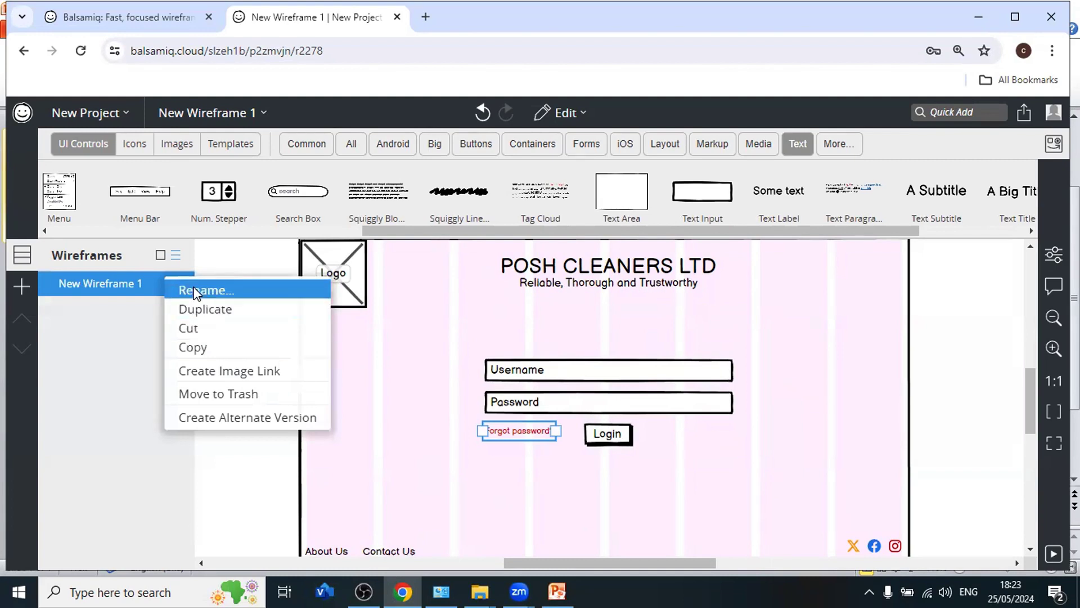
pyautogui.click(195, 290)
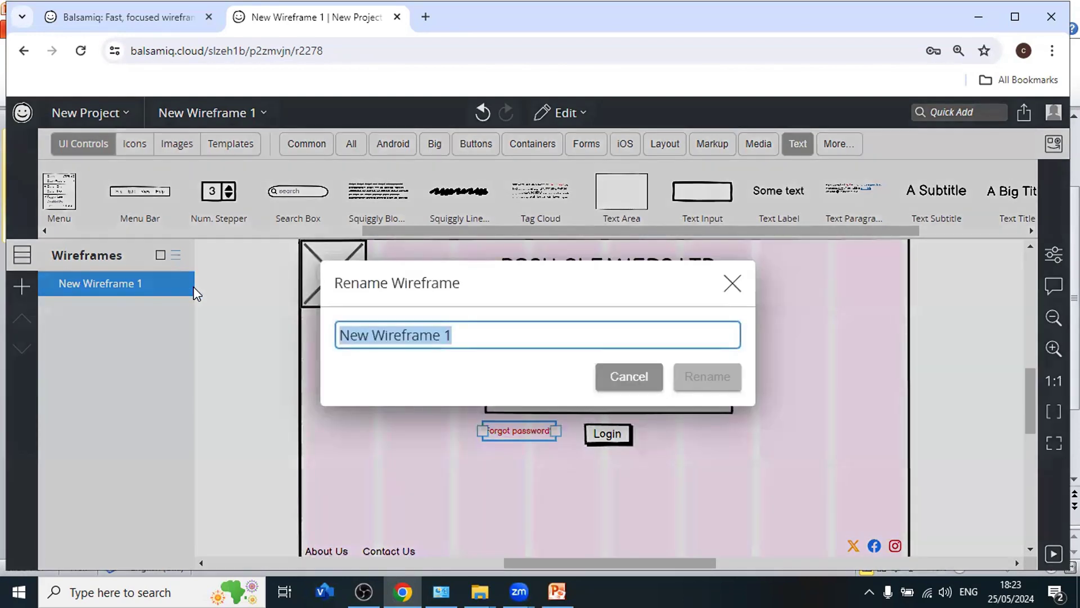
pyautogui.write('Landing Page')
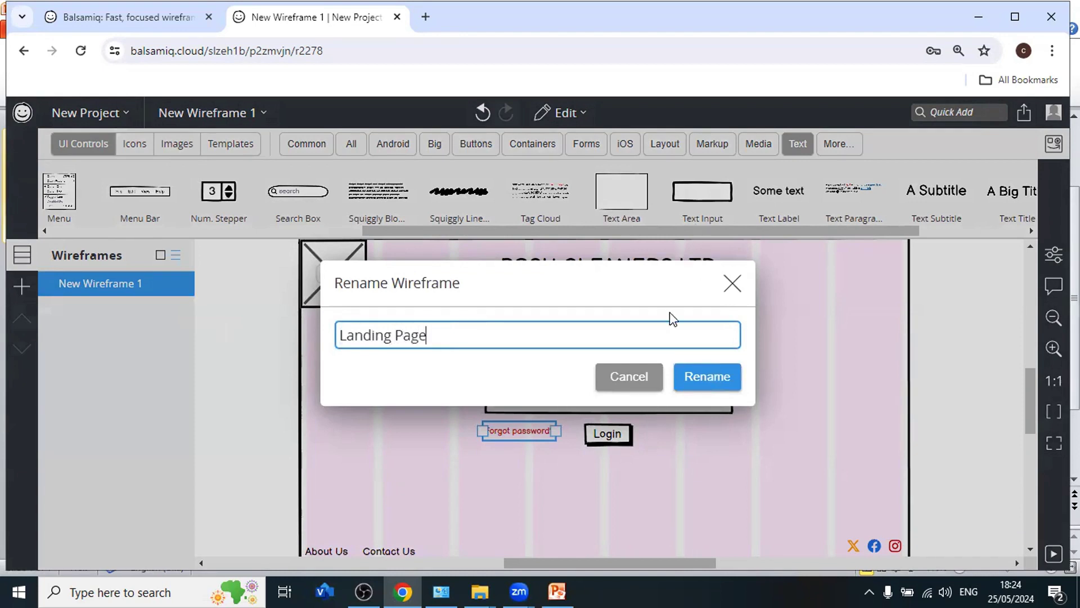
pyautogui.click(722, 377)
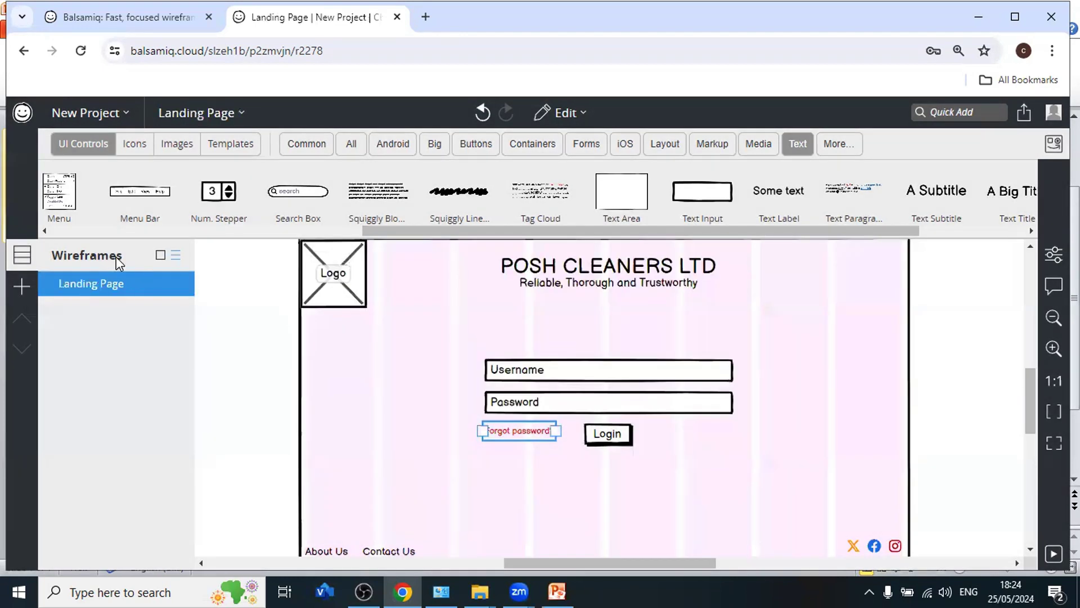
# Duplicate the "Landing Page" wireframe to use its layout for a second page
pyautogui.click(175, 285)
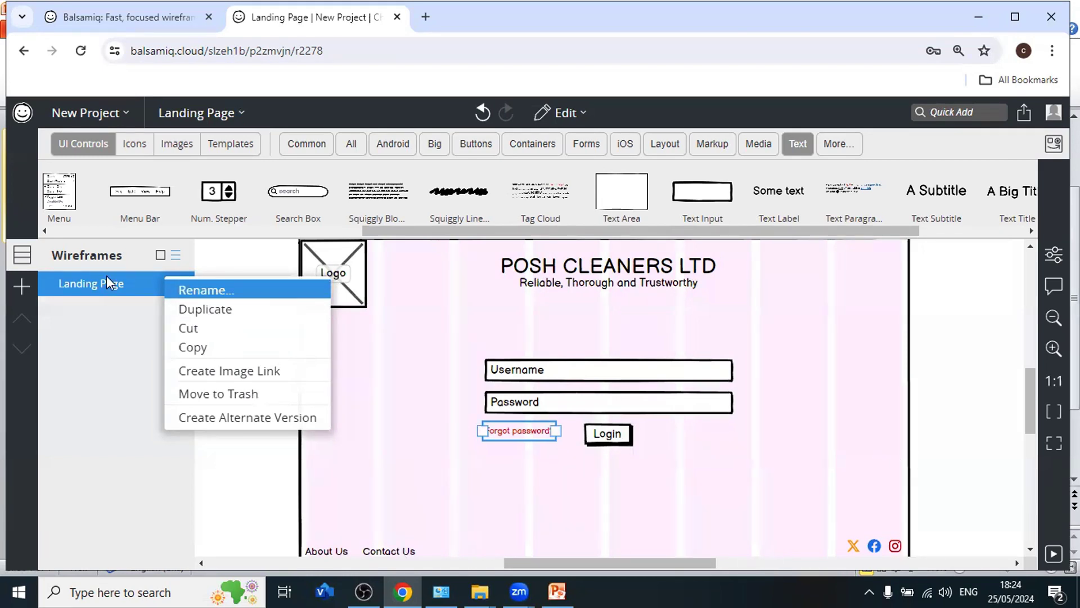
pyautogui.press('Down')
pyautogui.press('Down')
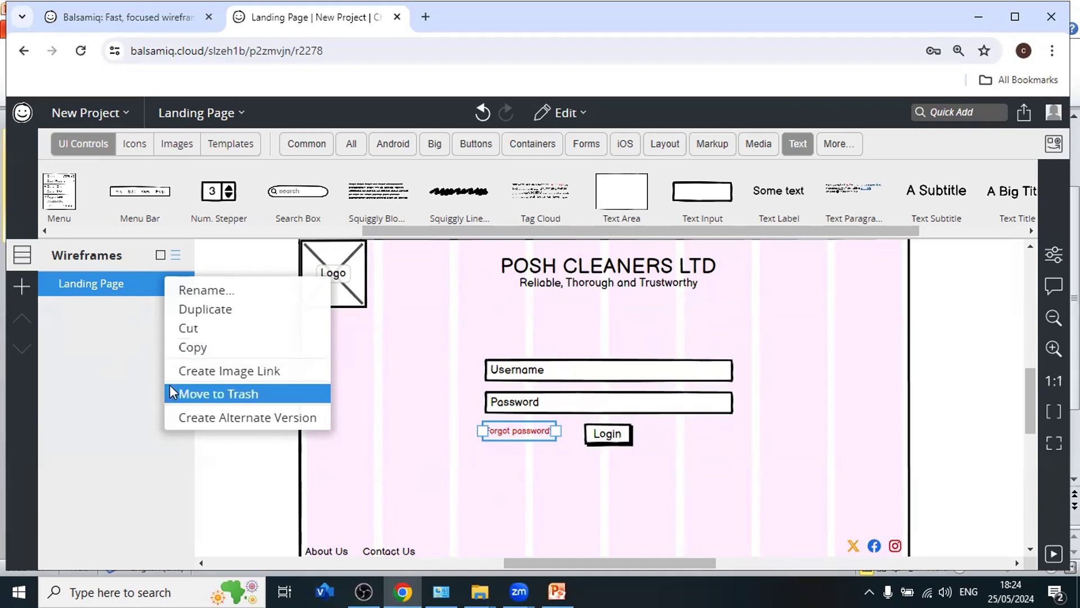
pyautogui.click(201, 315)
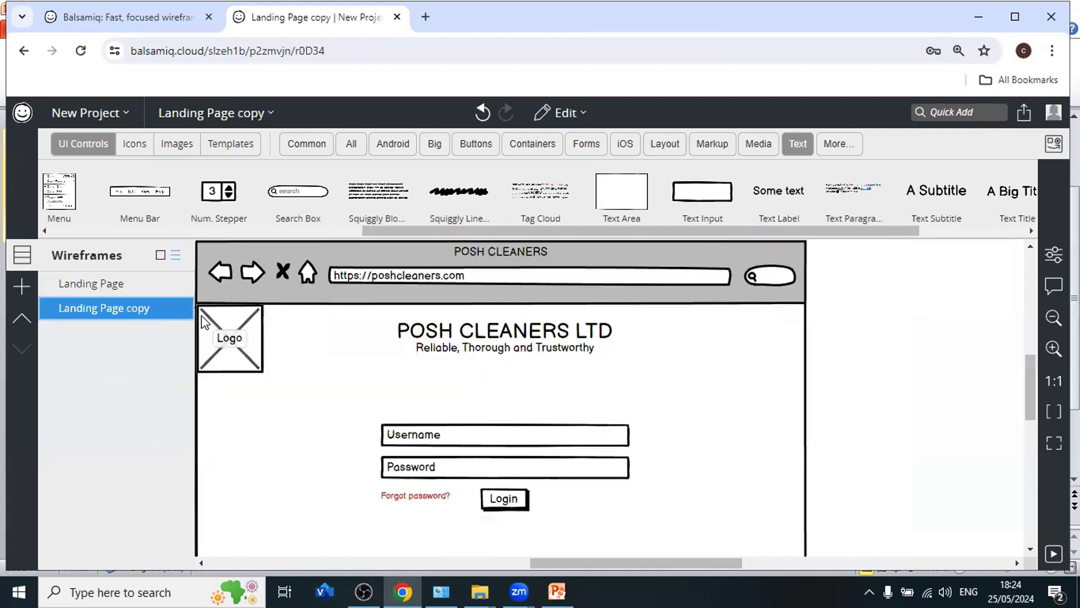
# Rename the duplicated wireframe as "Password reset page"
pyautogui.click(176, 310)
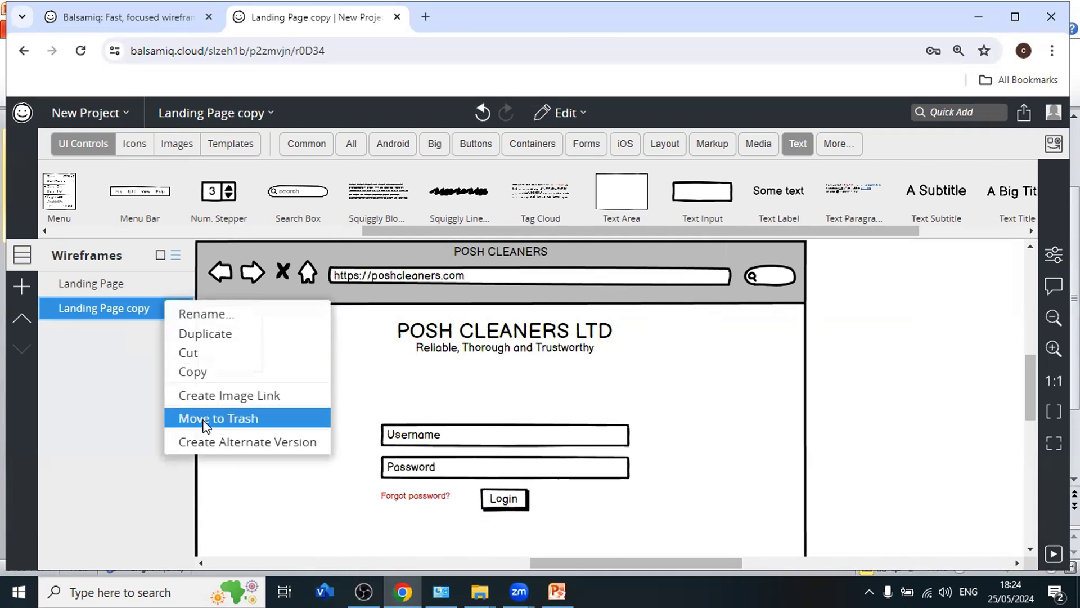
pyautogui.click(188, 312)
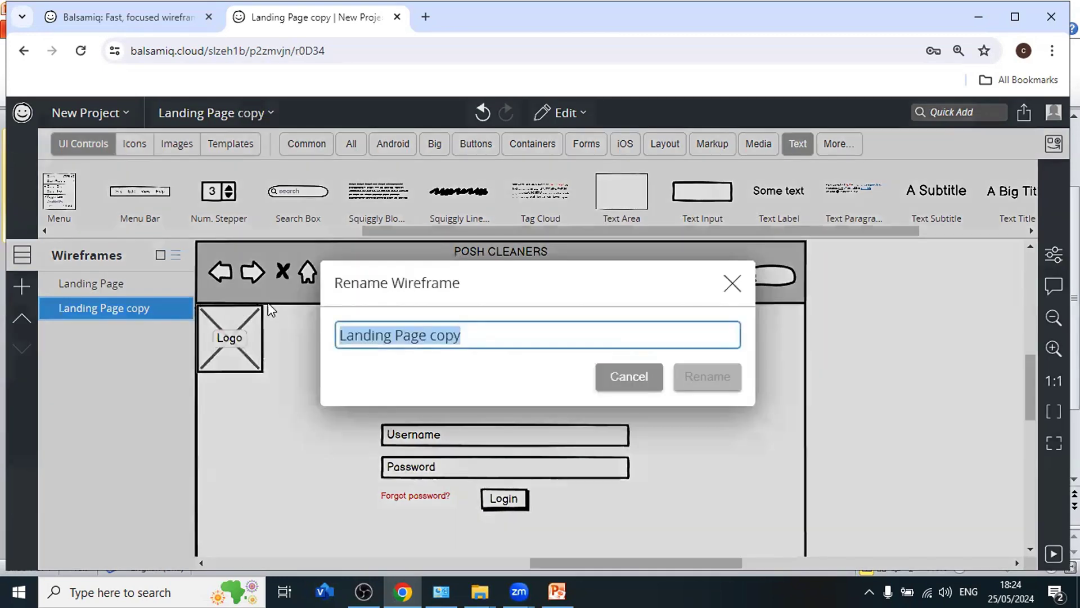
pyautogui.write('P')
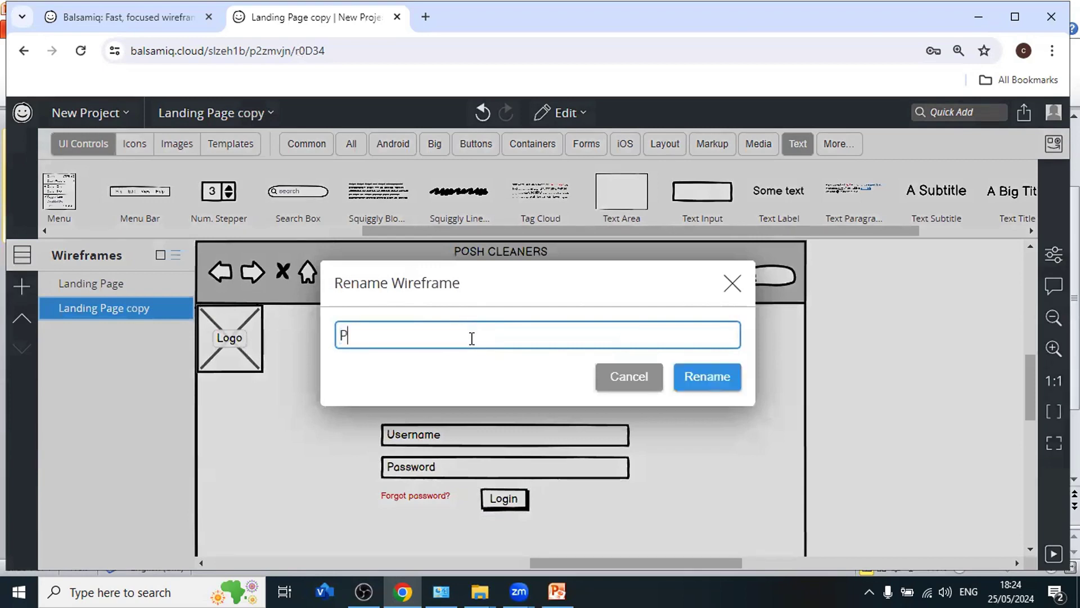
pyautogui.write('assword reset page')
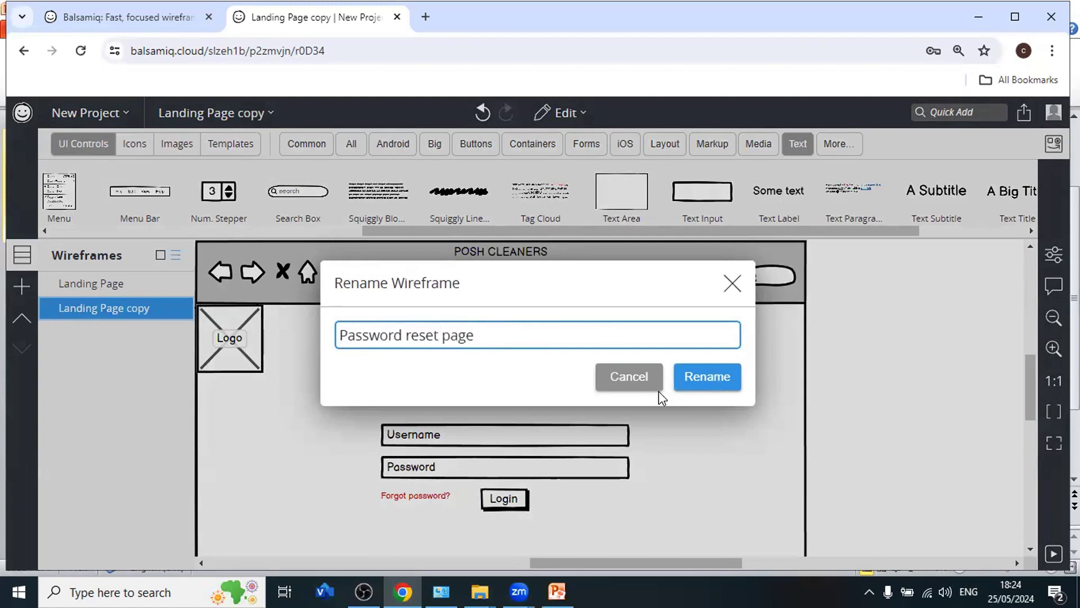
pyautogui.click(707, 377)
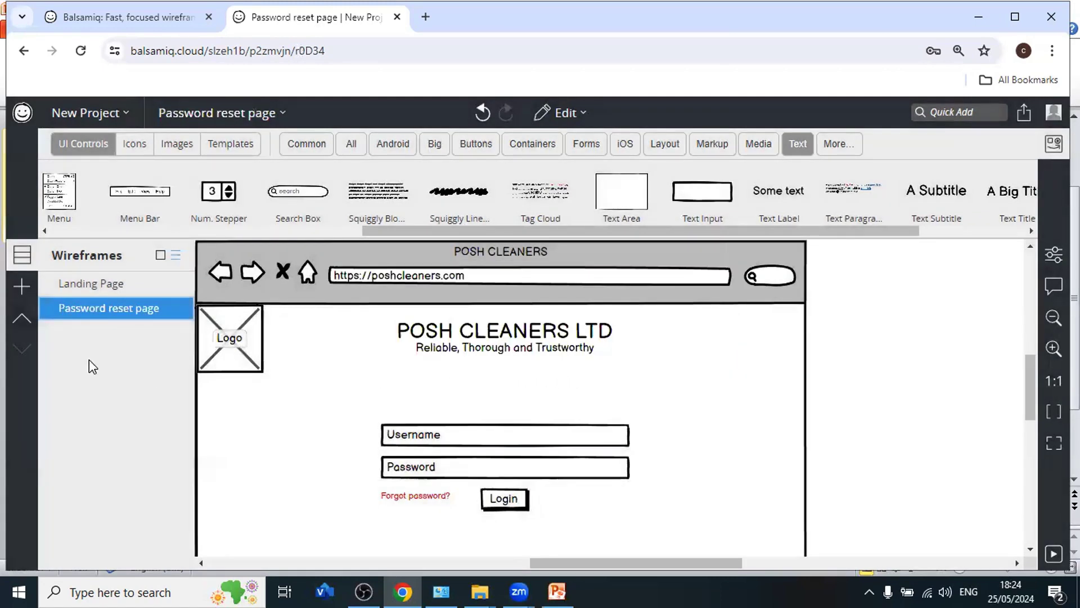
# Compare the "Landing Page" wireframe with the "Password reset page" wireframe, viewing the latter down to its footer
pyautogui.click(115, 286)
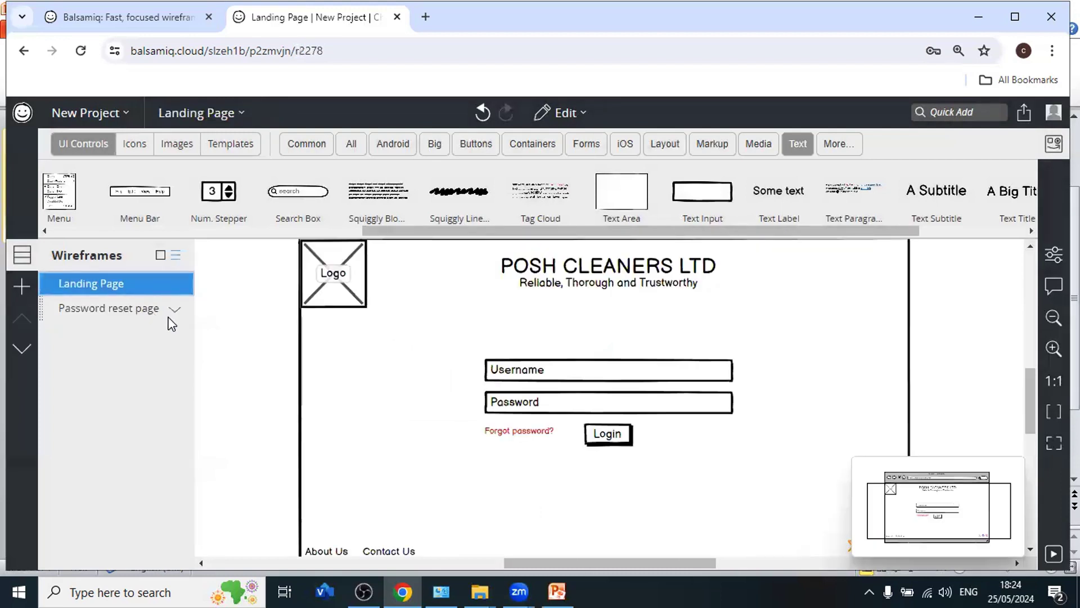
pyautogui.click(106, 308)
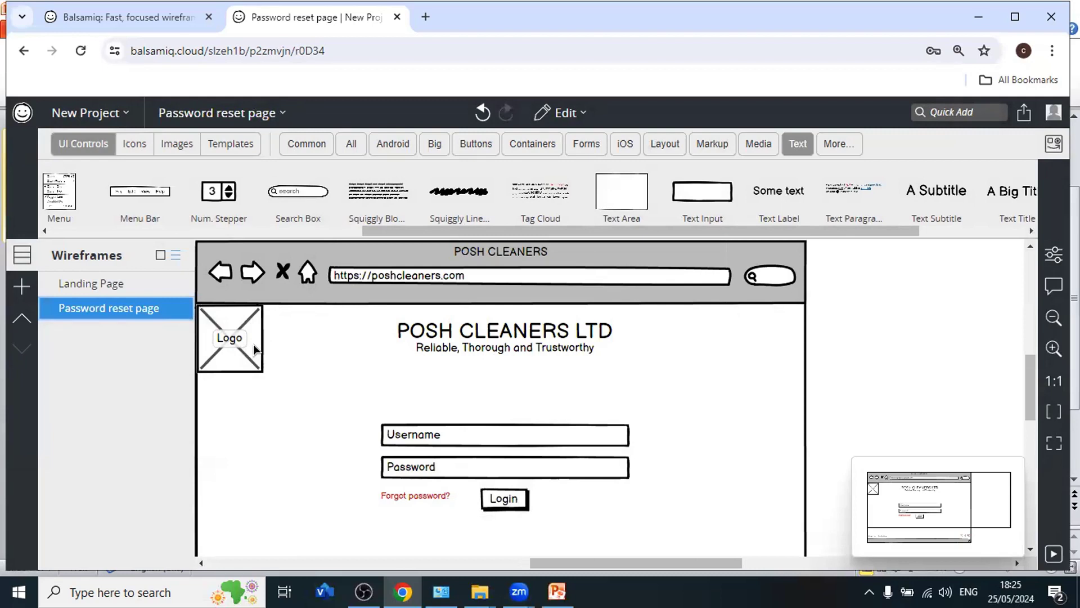
pyautogui.scroll(-3, 315, 355)
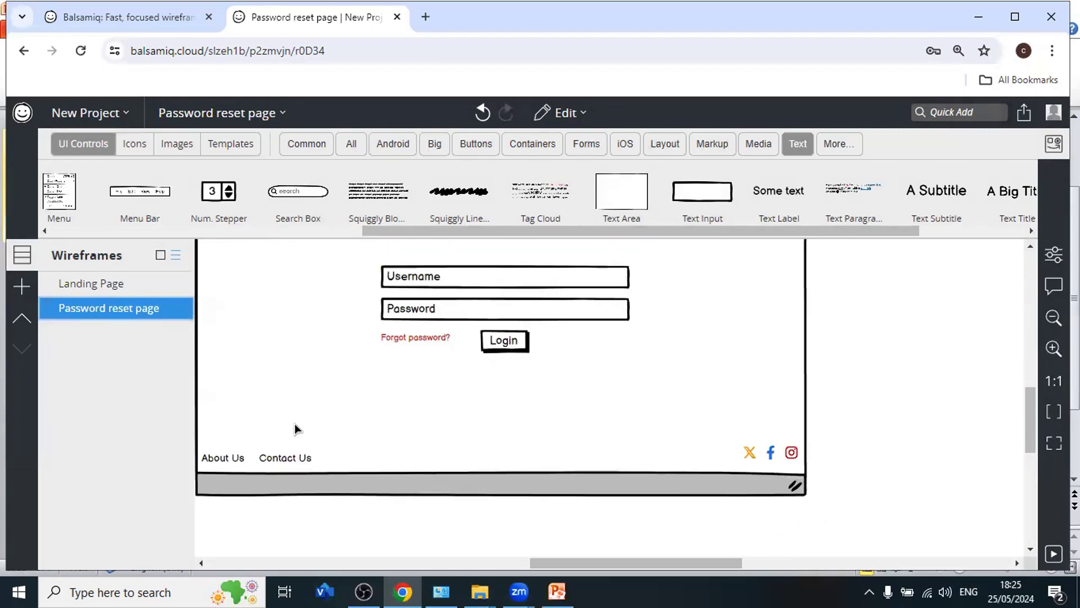
# Link the "Forgot password?" label on the Landing Page wireframe to the Password reset page
pyautogui.scroll(2, 513, 376)
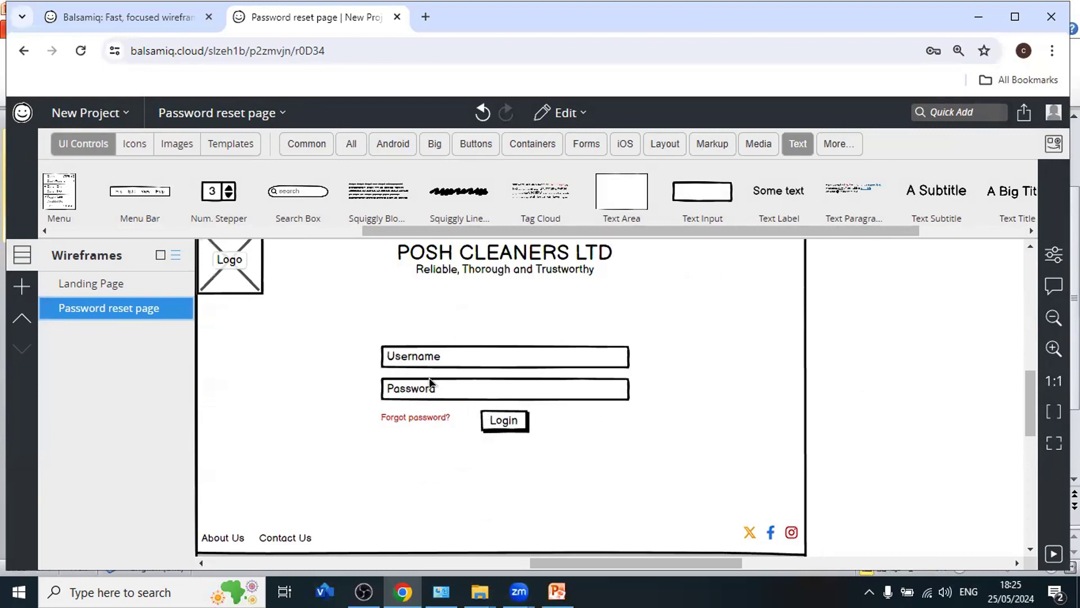
pyautogui.click(70, 285)
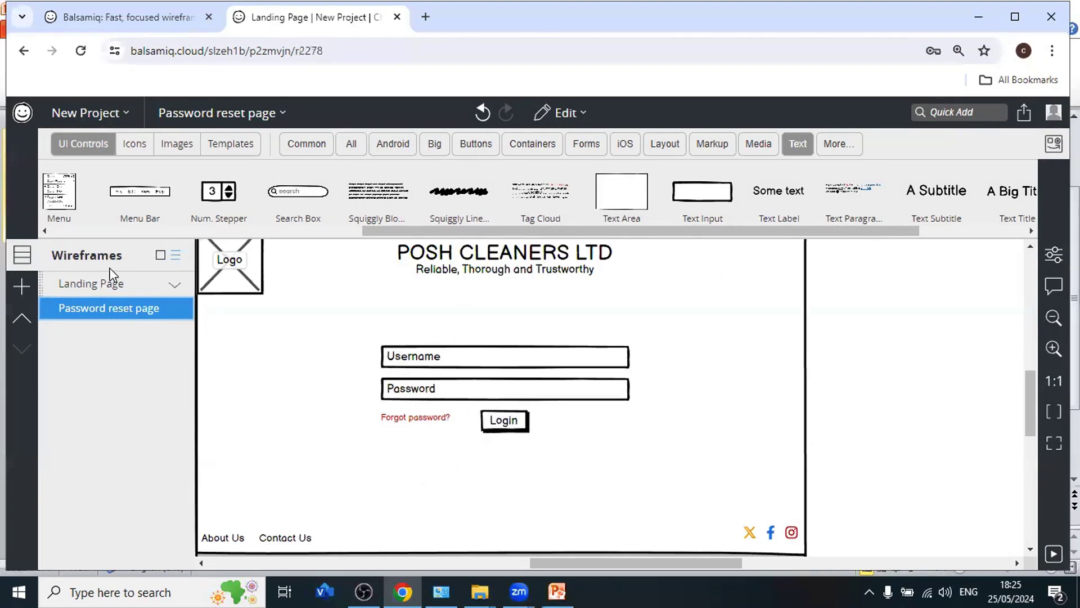
pyautogui.click(522, 430)
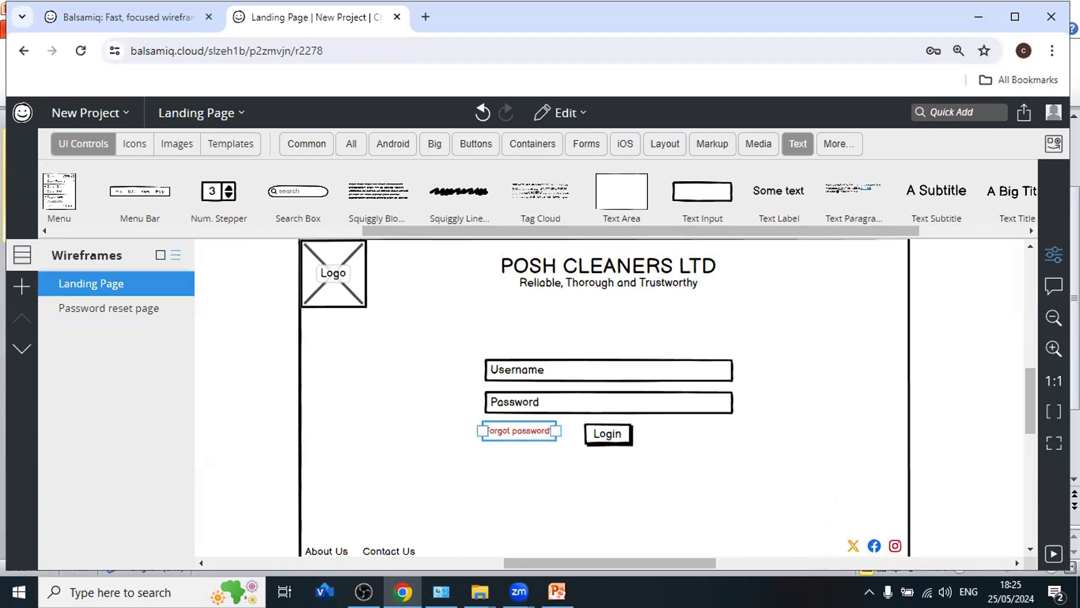
pyautogui.click(1050, 271)
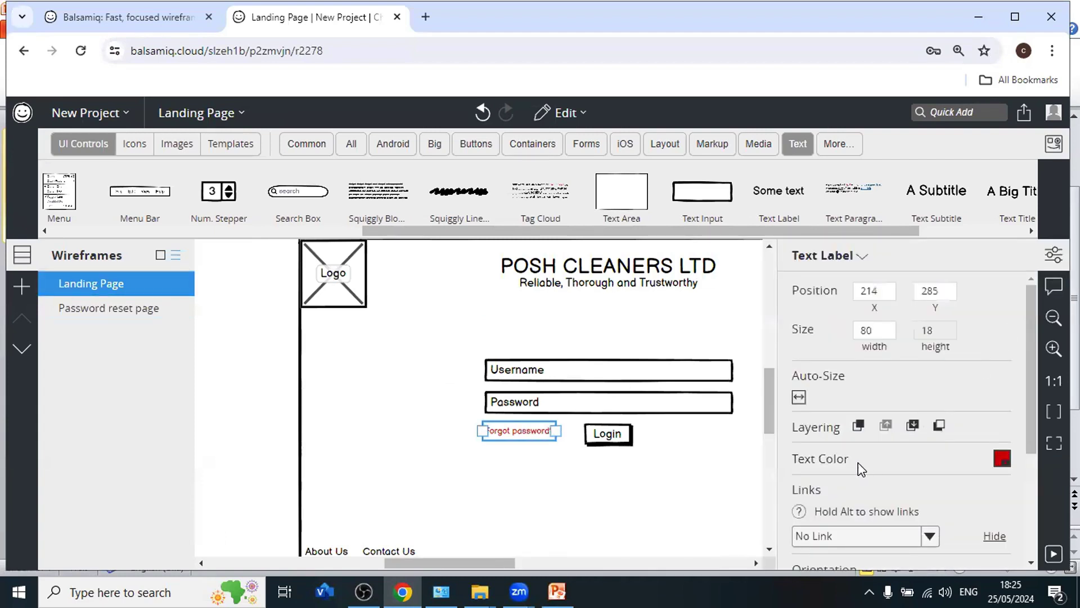
pyautogui.scroll(-2, 858, 461)
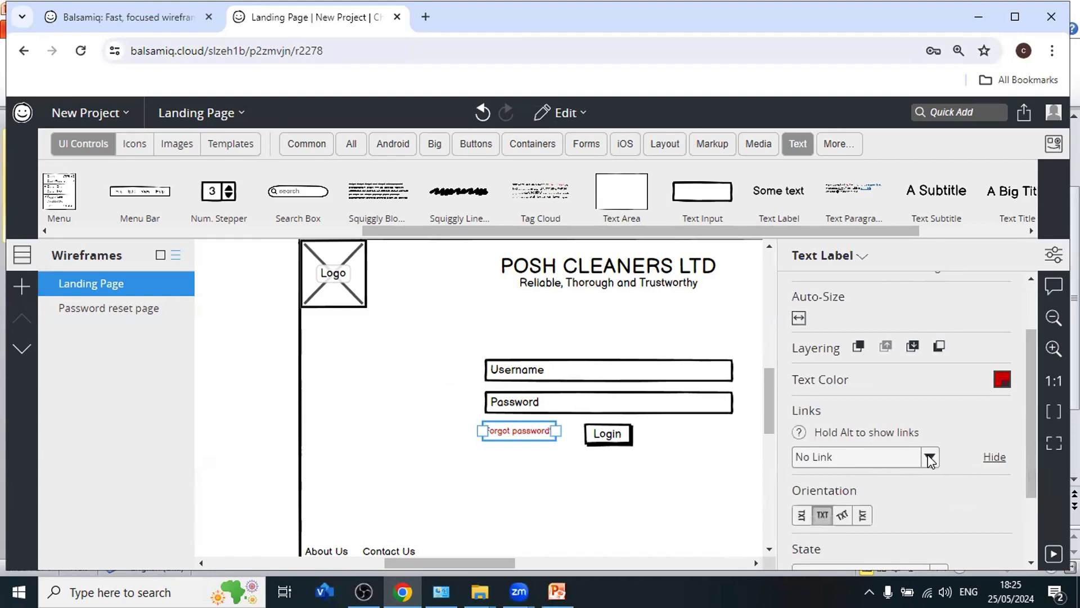
pyautogui.click(930, 457)
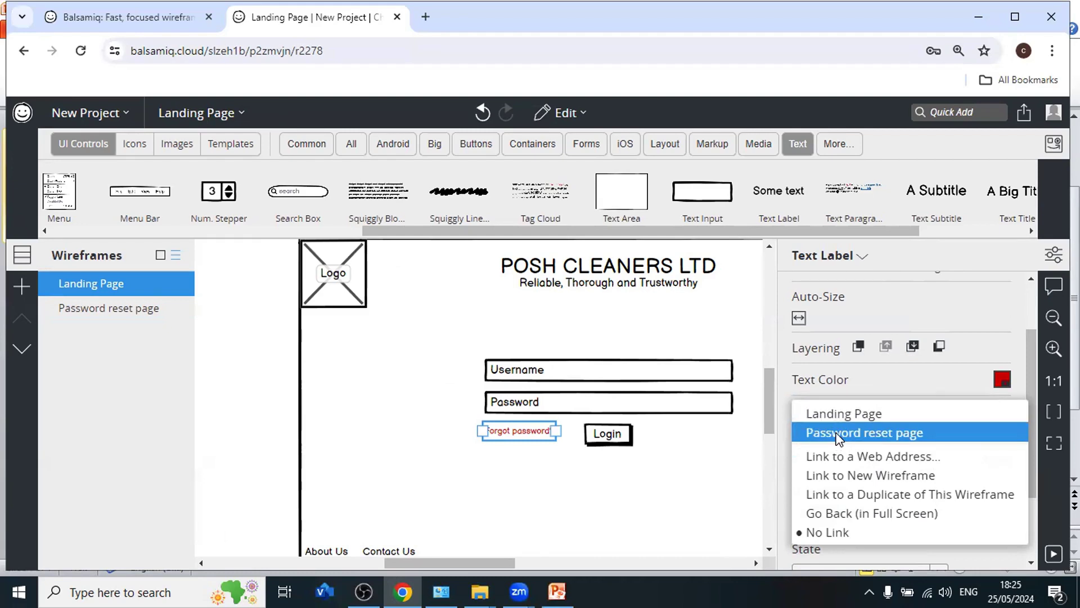
pyautogui.click(838, 433)
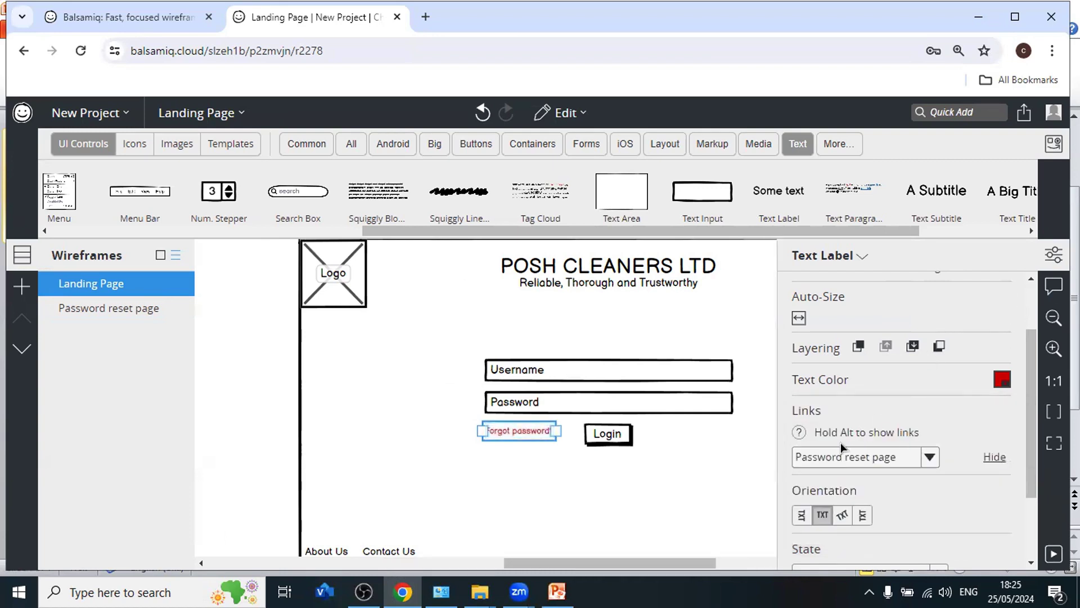
pyautogui.hotkey('ctrl', 'i')
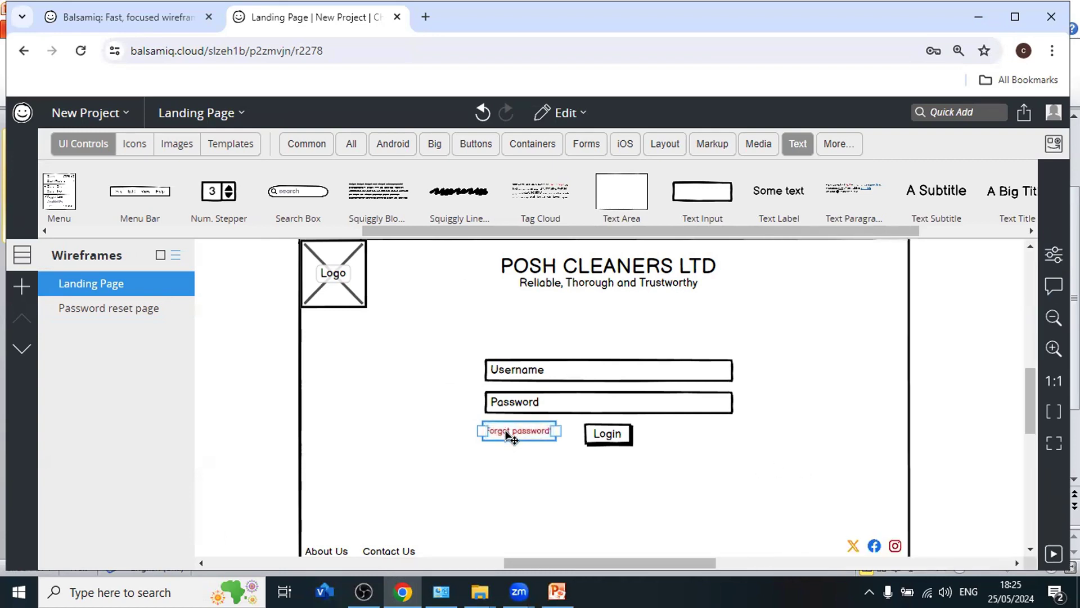
# Test the "Forgot password?" link by following it to the Password reset page
pyautogui.click(509, 431)
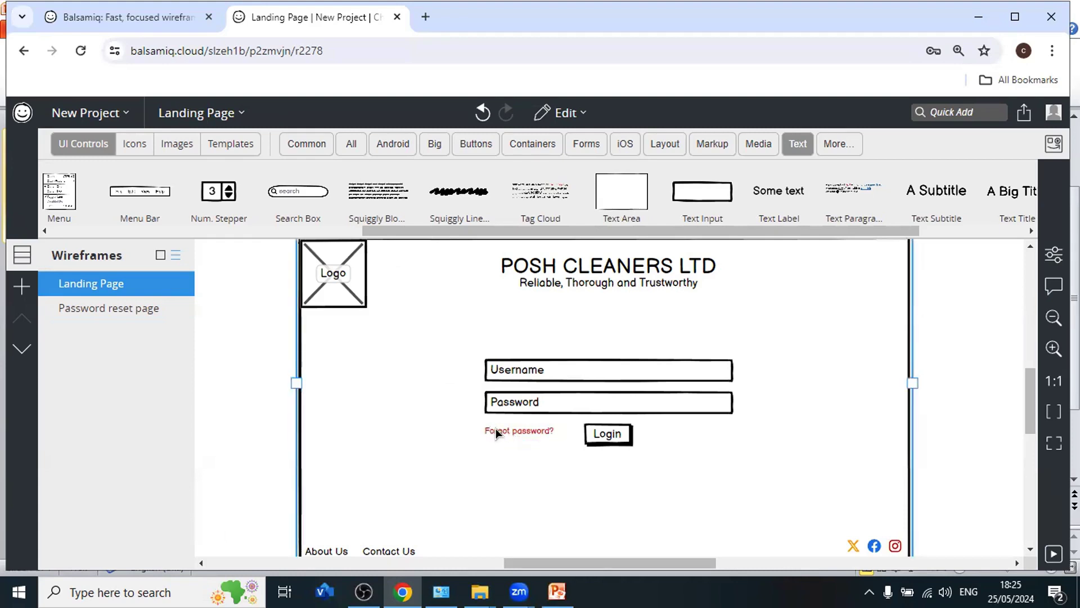
pyautogui.doubleClick(506, 434)
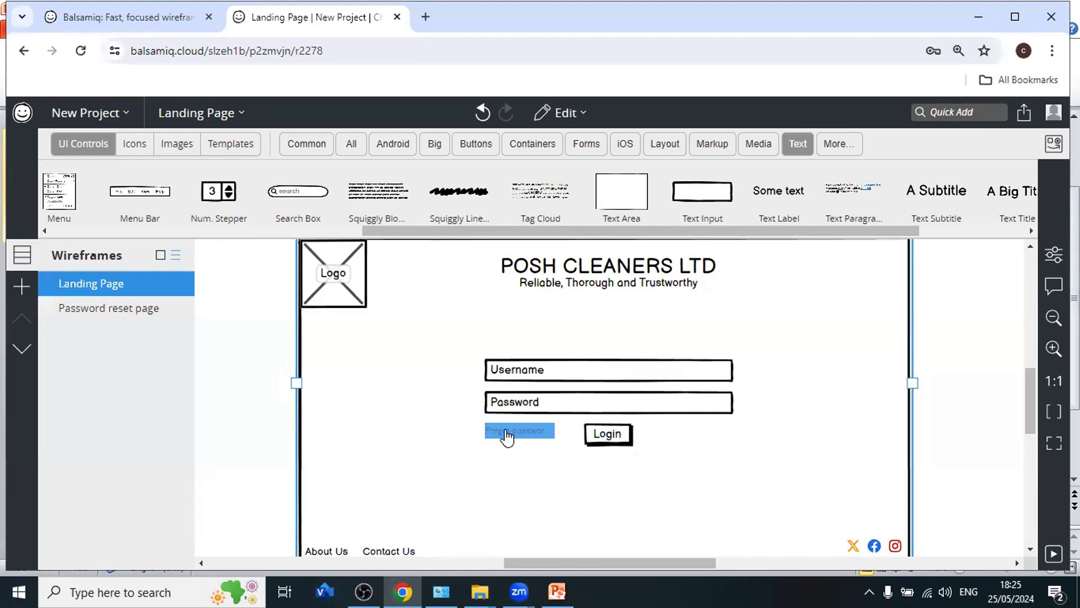
pyautogui.press('alt')
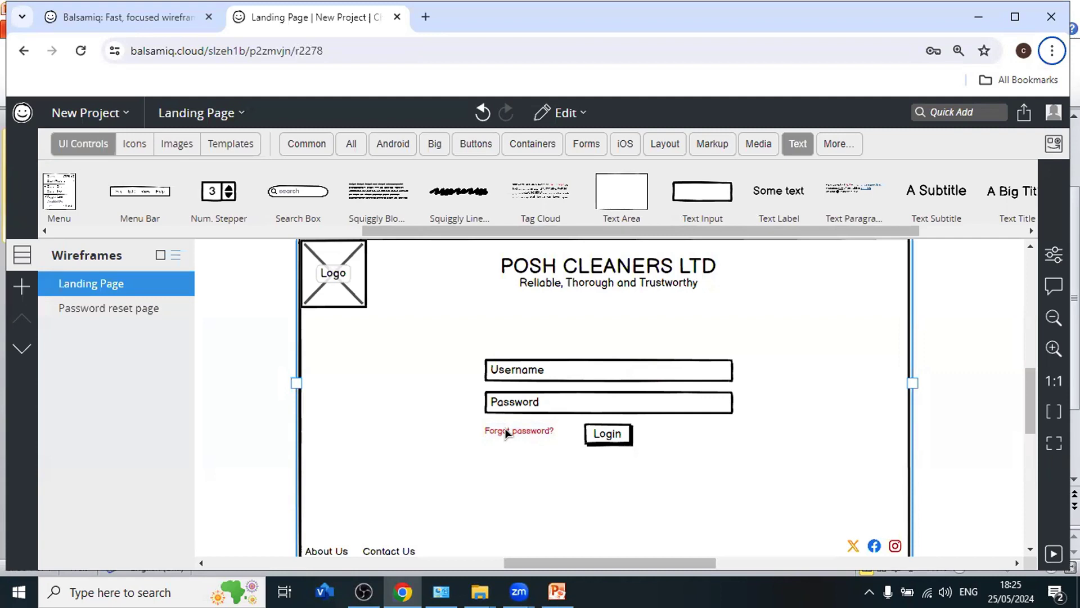
pyautogui.doubleClick(506, 433)
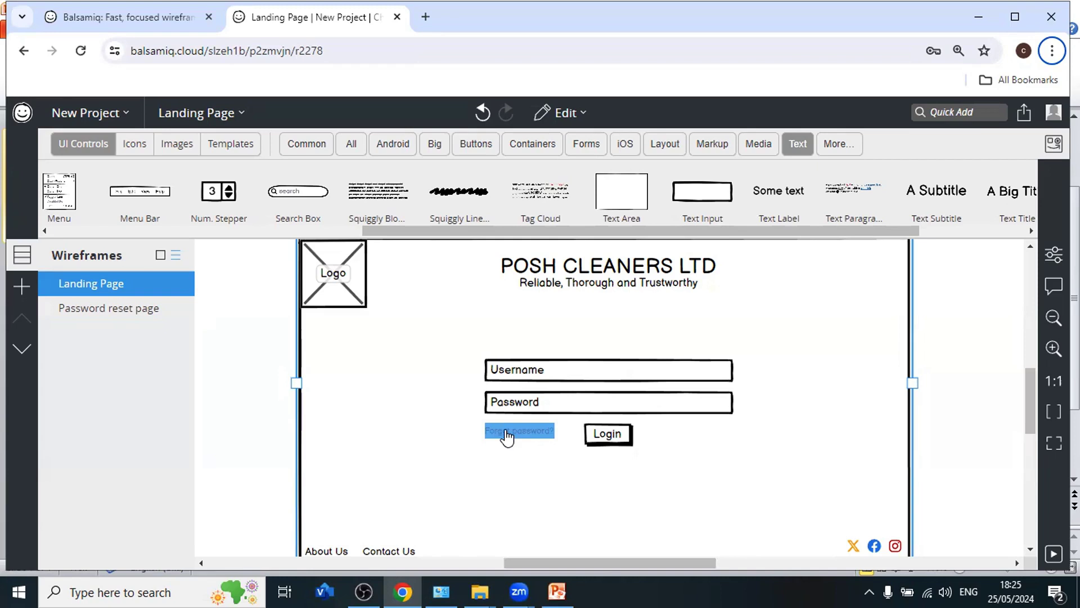
pyautogui.press('Return')
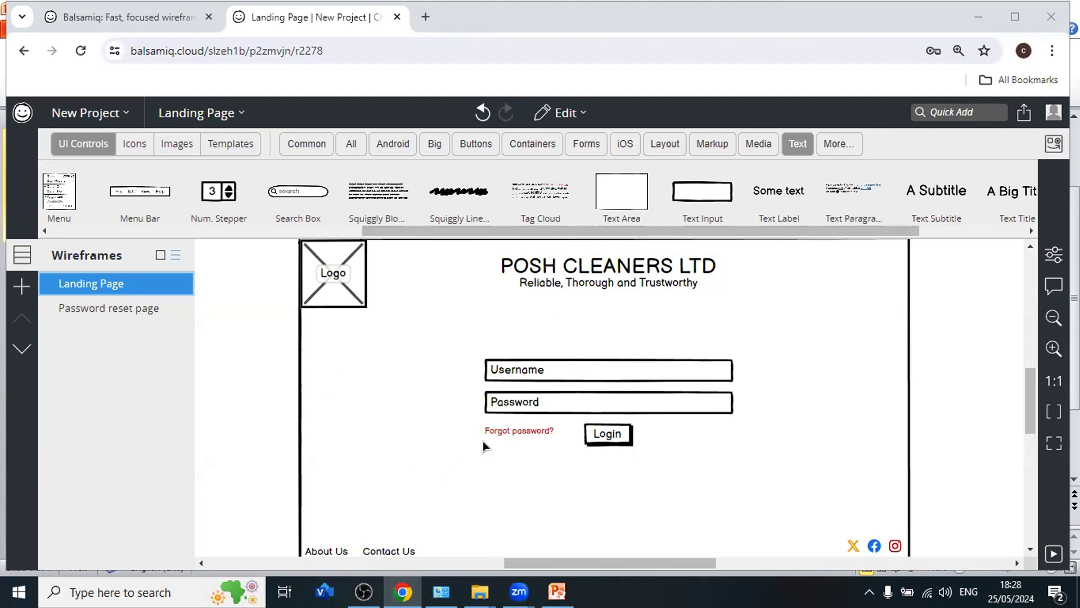
pyautogui.click(514, 429)
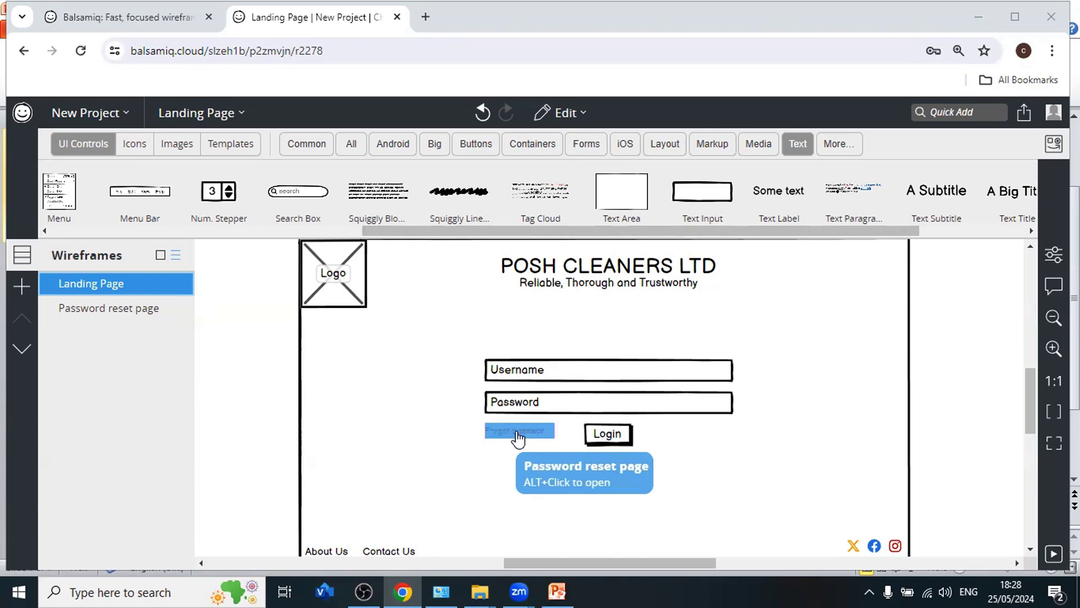
pyautogui.keyDown('alt'); pyautogui.click(514, 429); pyautogui.keyUp('alt')
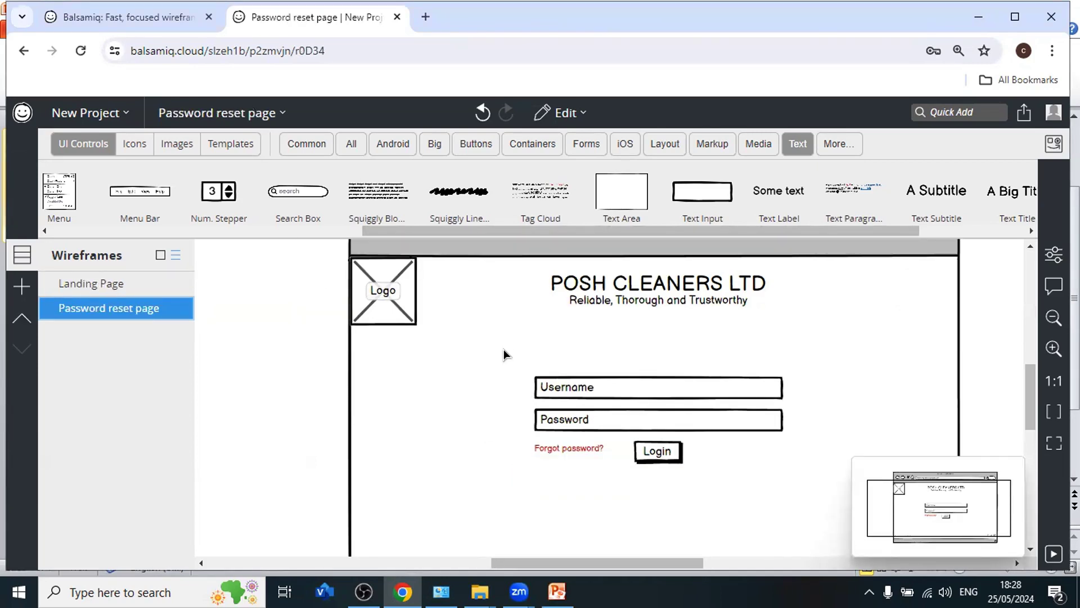
# Group the browser window and all the elements inside it on the Landing Page wireframe
pyautogui.click(92, 284)
pyautogui.moveTo(329, 346); pyautogui.dragTo(416, 352)
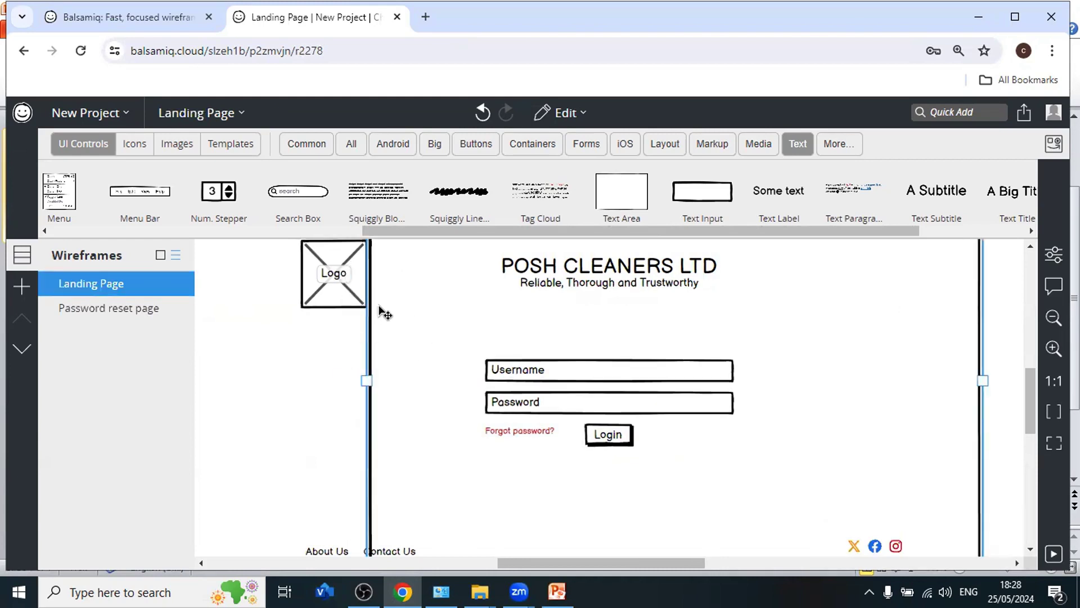
pyautogui.hotkey('ctrl', 'z')
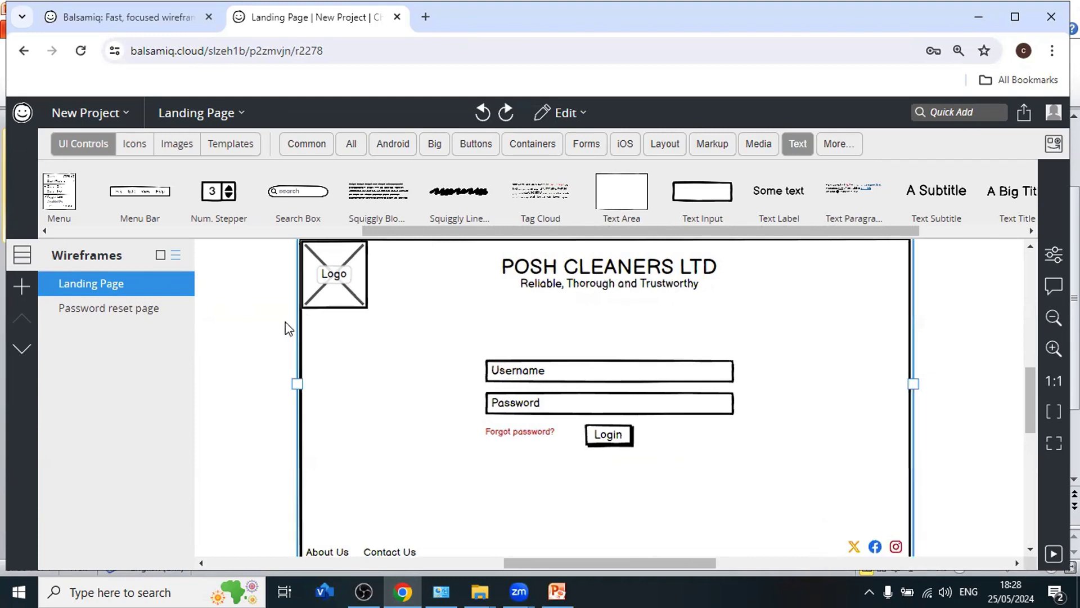
pyautogui.click(263, 304)
pyautogui.scroll(2, 263, 304)
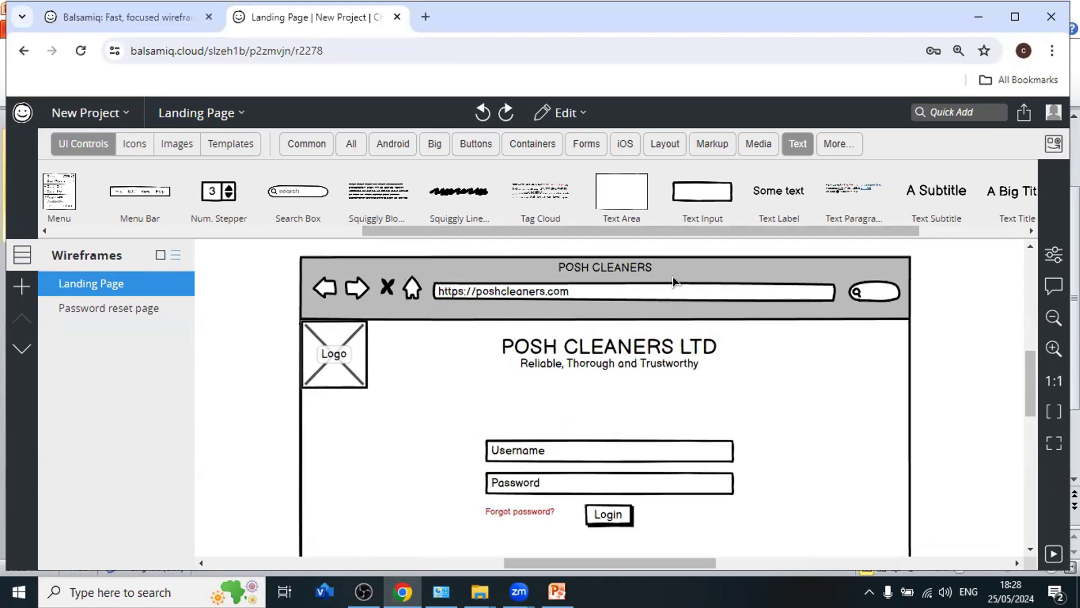
pyautogui.moveTo(274, 247); pyautogui.dragTo(941, 490)
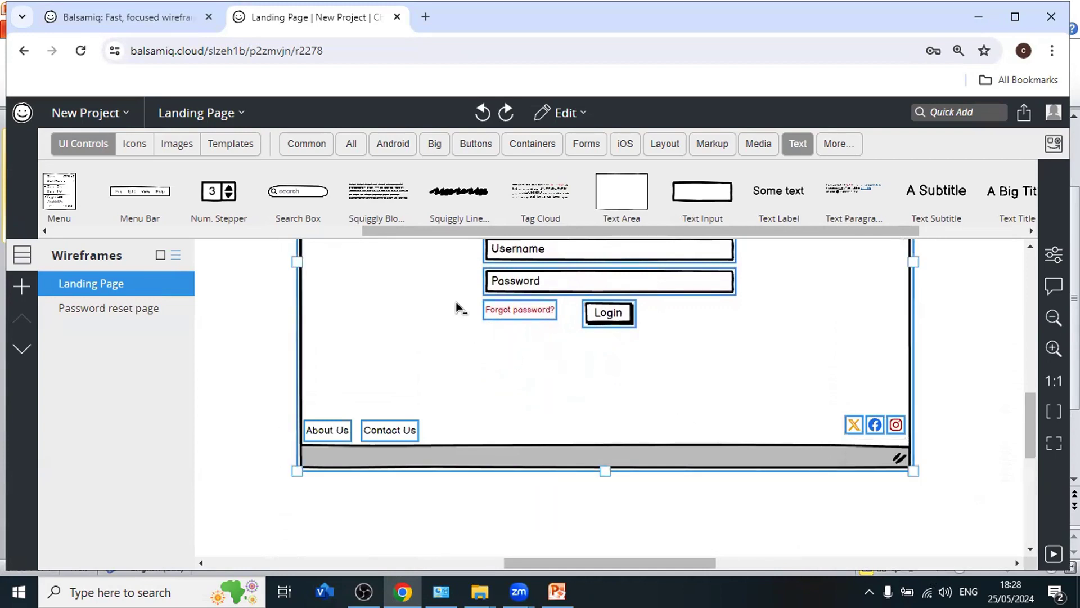
pyautogui.hotkey('ctrl', 'g')
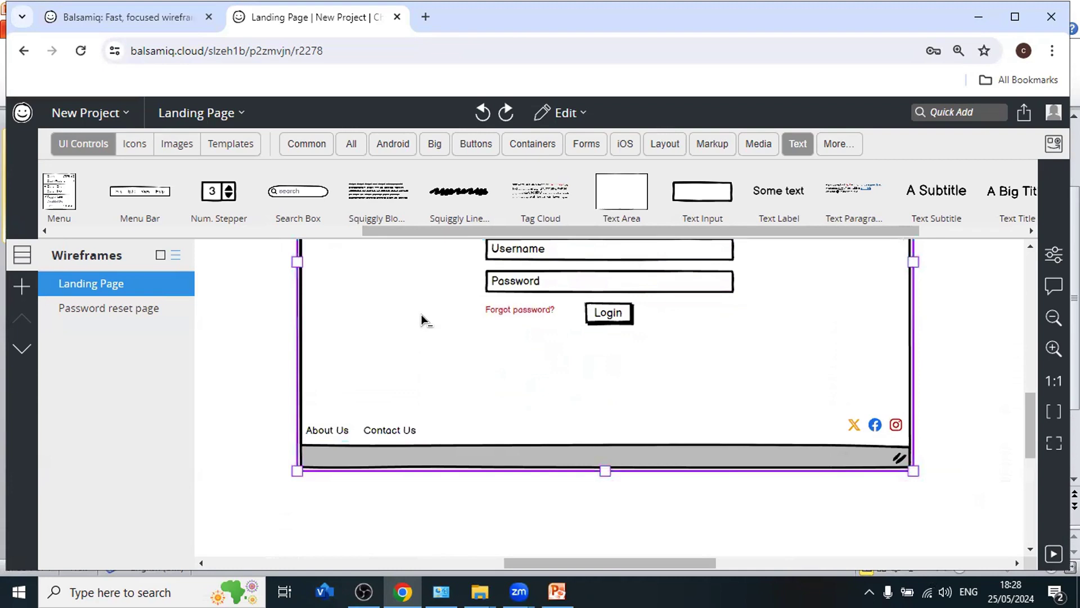
pyautogui.click(349, 498)
# Move the grouped Landing Page layout slightly to the right as one unit
pyautogui.scroll(3, 390, 389)
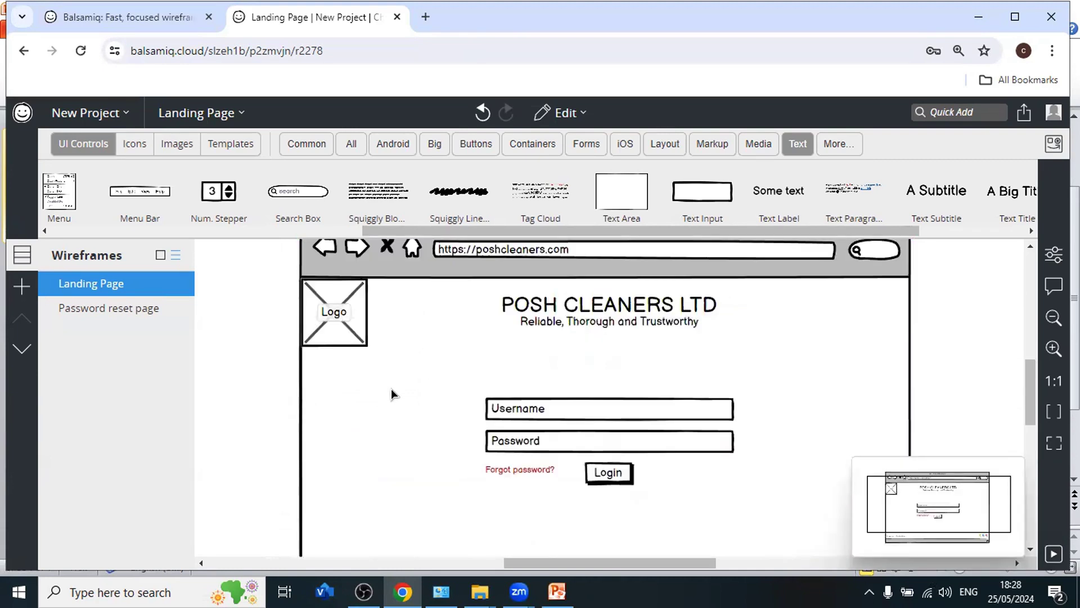
pyautogui.scroll(2, 391, 389)
pyautogui.moveTo(417, 372); pyautogui.dragTo(433, 352)
pyautogui.click(265, 342)
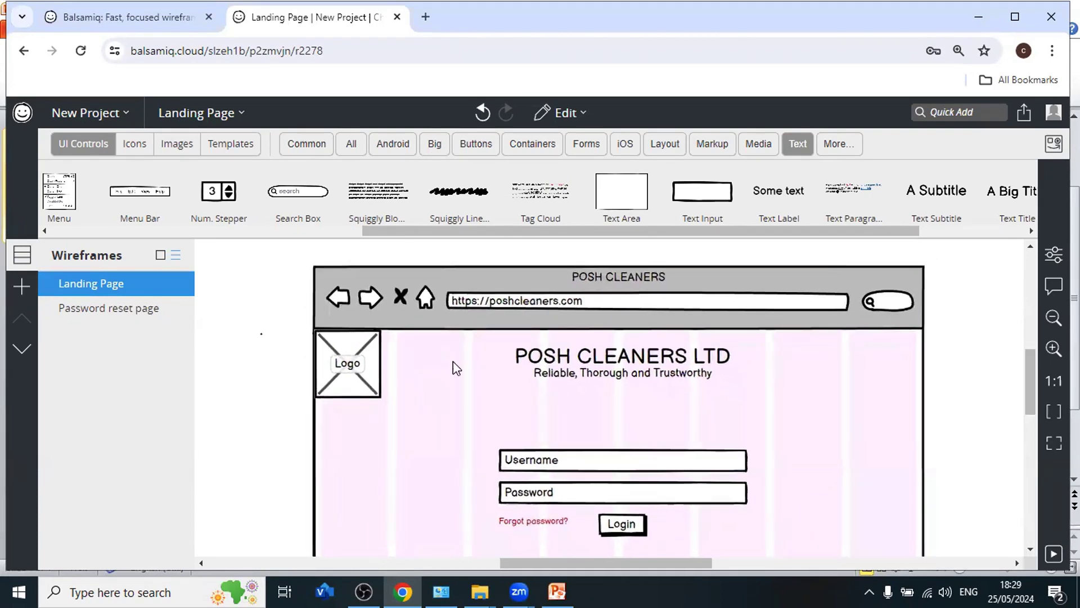
# Follow the "Forgot password?" link to the Password reset page, group all its elements and shift the group slightly to the left
pyautogui.scroll(-1, 537, 439)
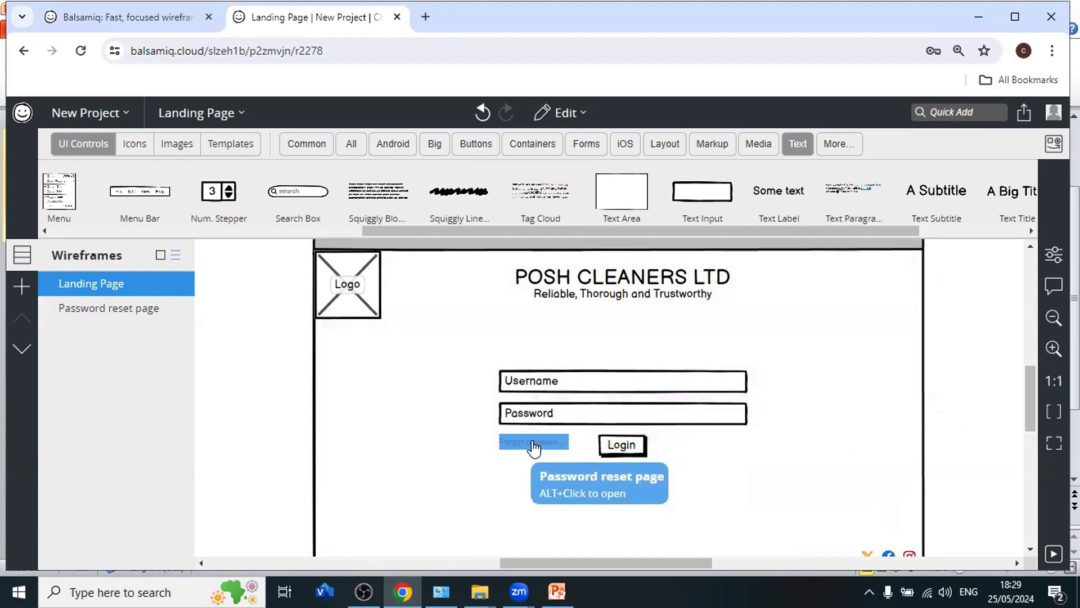
pyautogui.keyDown('alt'); pyautogui.click(518, 445); pyautogui.keyUp('alt')
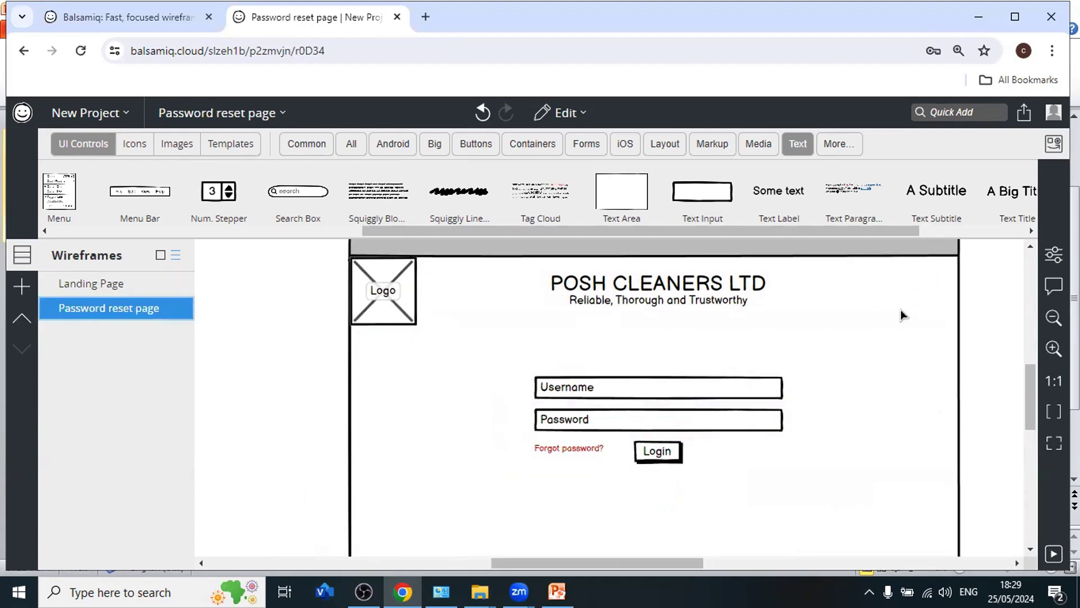
pyautogui.scroll(2, 900, 315)
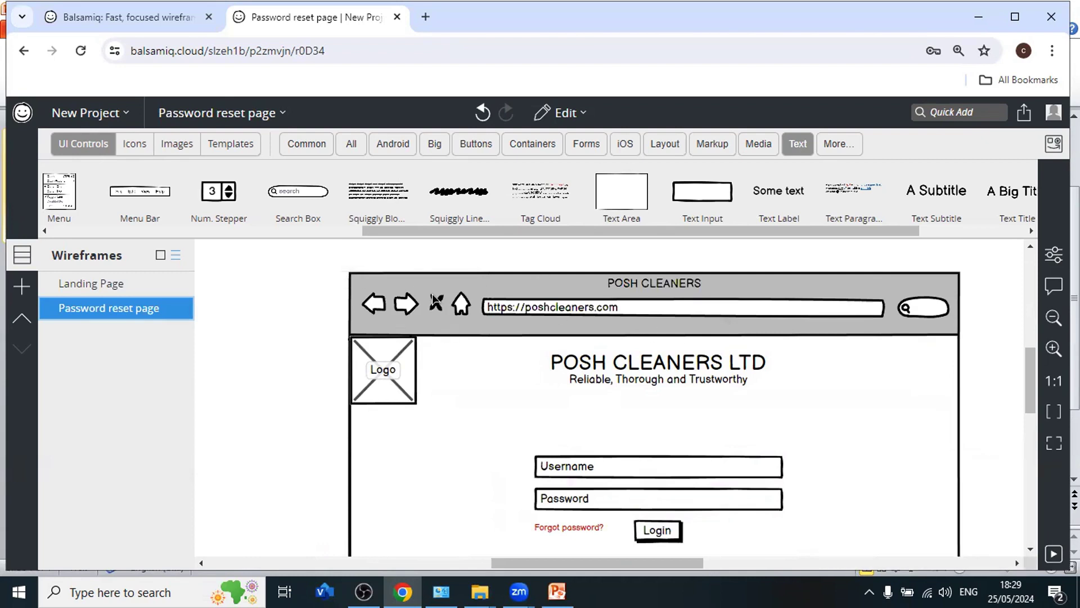
pyautogui.hscroll(2, 394, 346)
pyautogui.hscroll(-2, 414, 336)
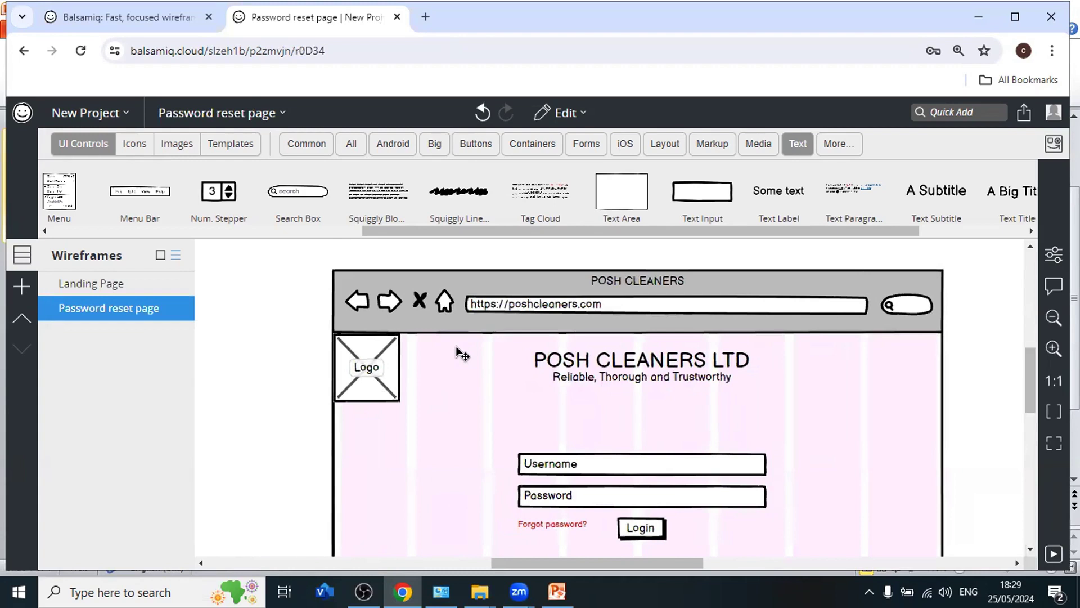
pyautogui.click(462, 354)
pyautogui.click(582, 431)
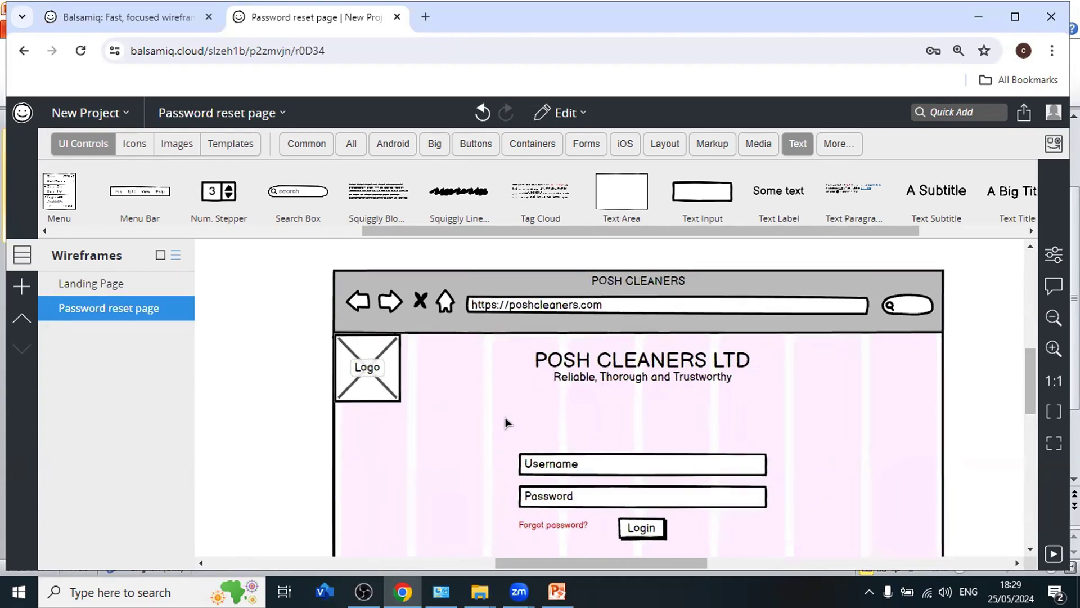
# Change the "Username" text input on the Password reset page to read "Enter New Password"
pyautogui.scroll(-2, 504, 417)
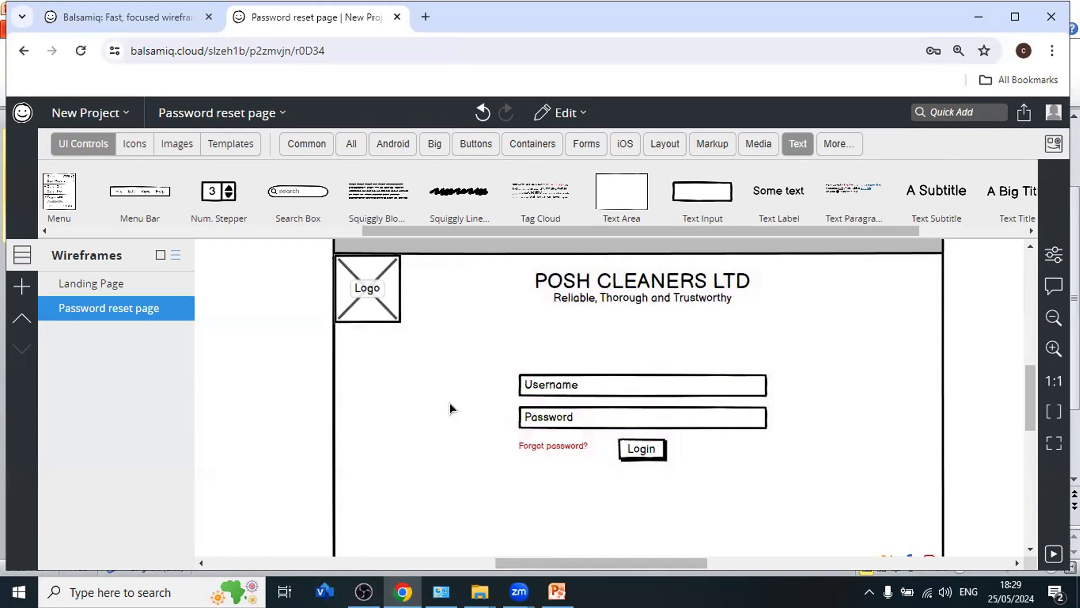
pyautogui.click(562, 386)
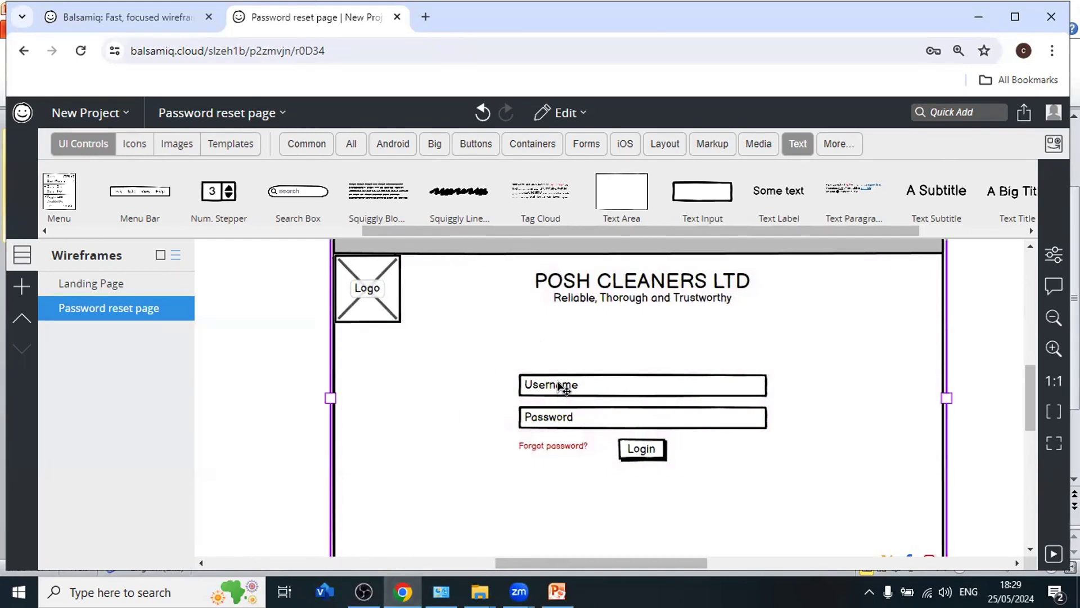
pyautogui.doubleClick(563, 386)
pyautogui.doubleClick(563, 386)
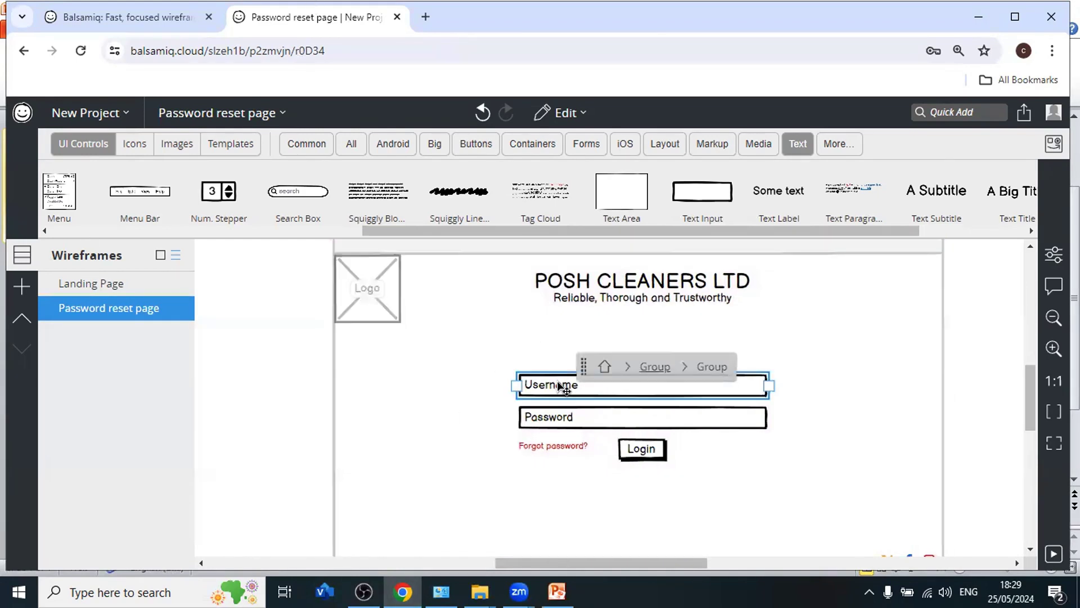
pyautogui.doubleClick(562, 386)
pyautogui.write('E')
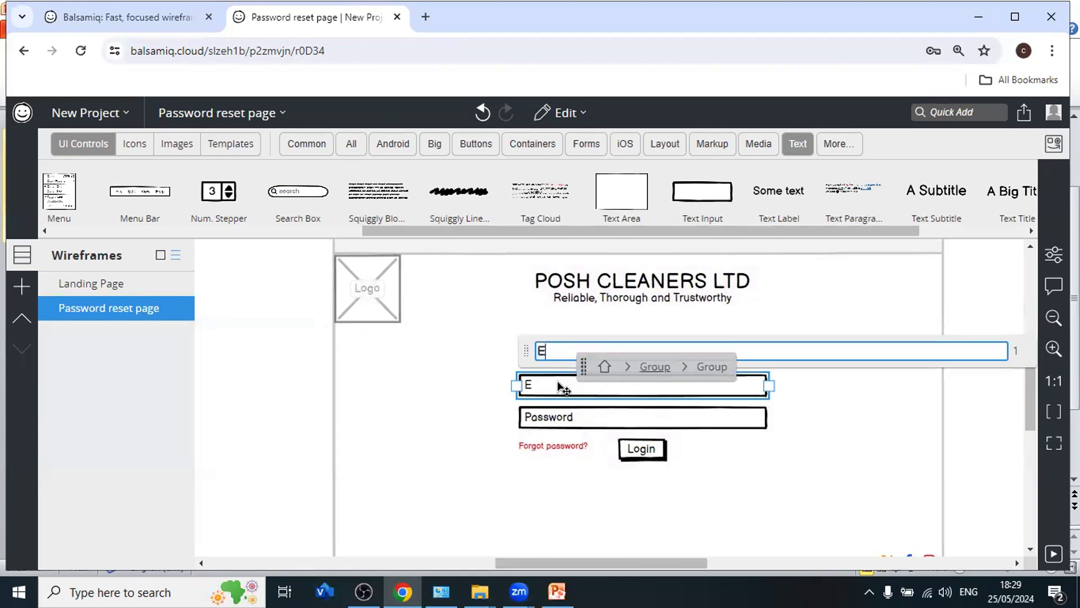
pyautogui.write('nter New Password')
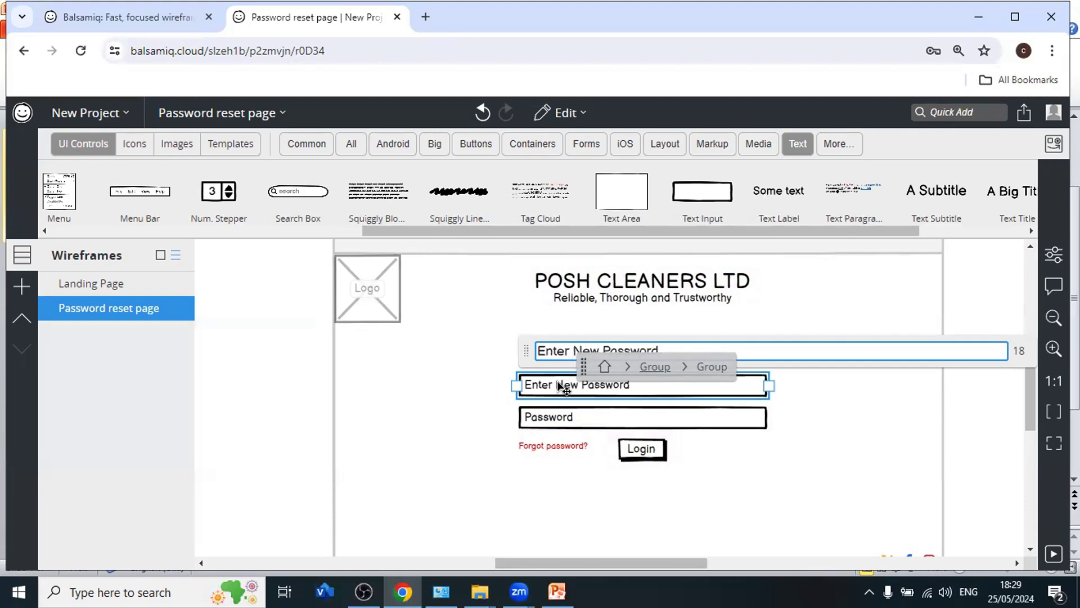
pyautogui.click(567, 419)
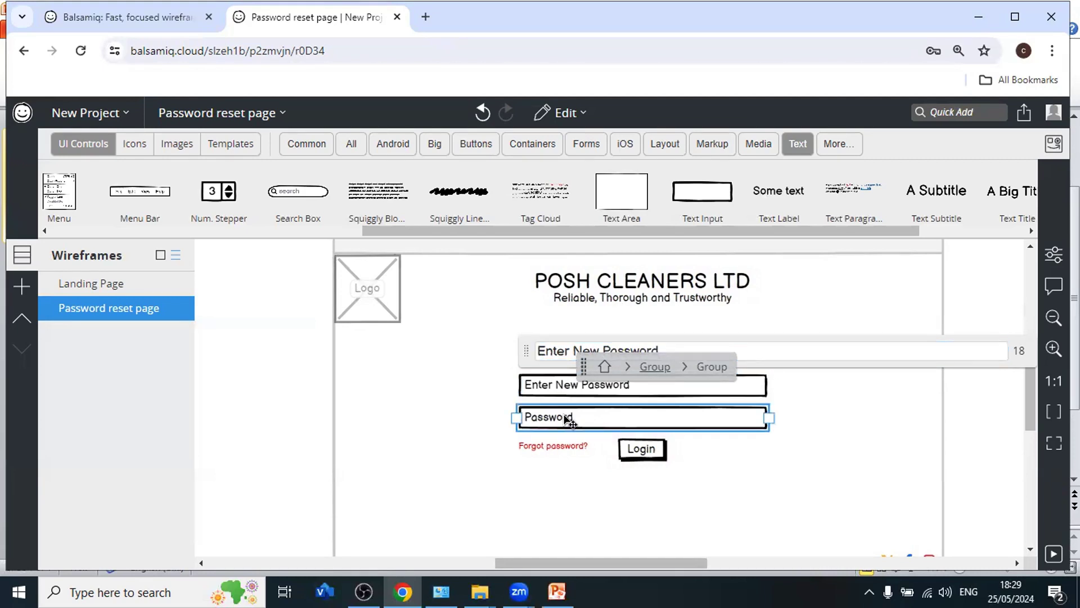
pyautogui.press('Escape')
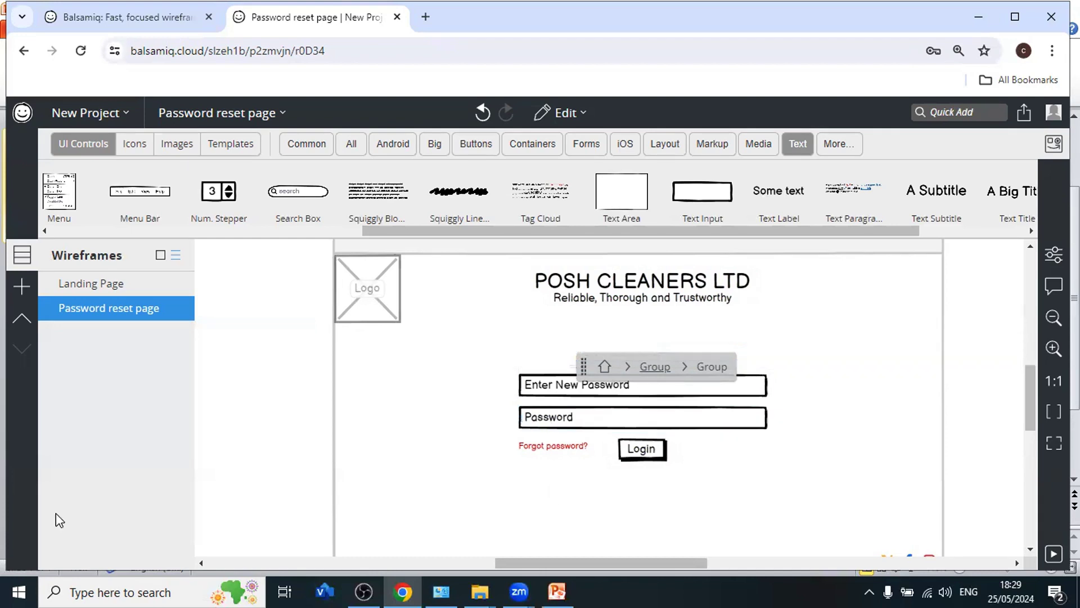
pyautogui.click(601, 304)
pyautogui.click(638, 342)
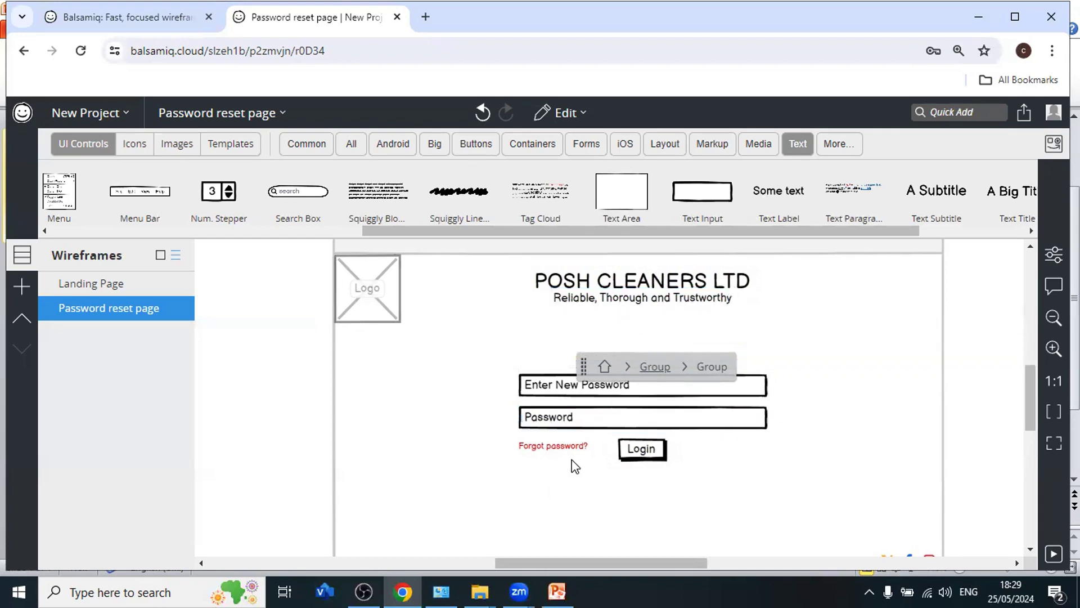
# Change the "Password" text input on the Password reset page to read "Re-enter New Password"
pyautogui.doubleClick(560, 387)
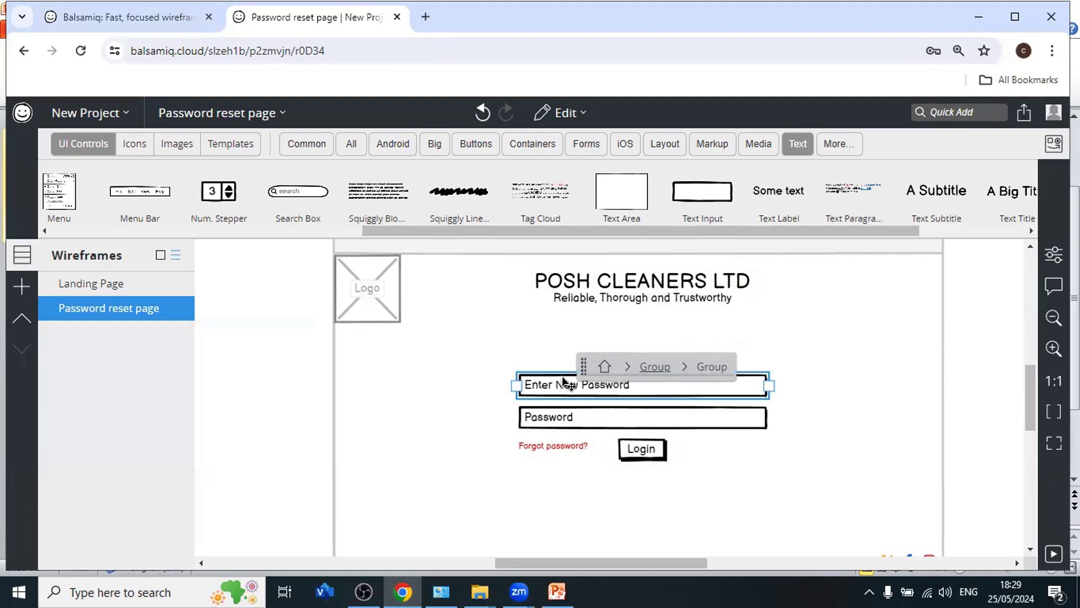
pyautogui.doubleClick(560, 419)
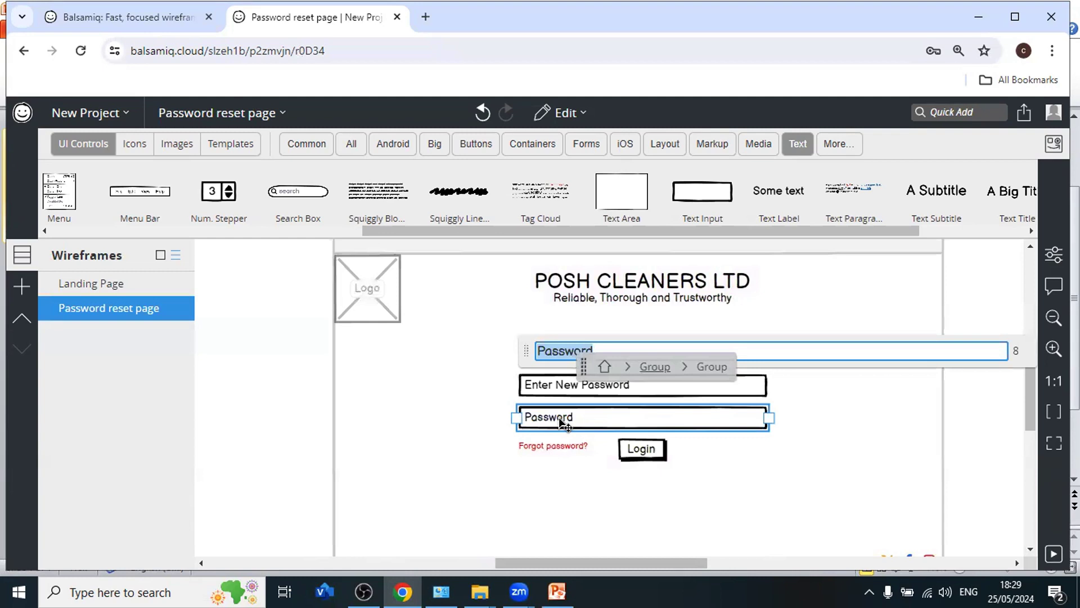
pyautogui.write('Re-enter New P')
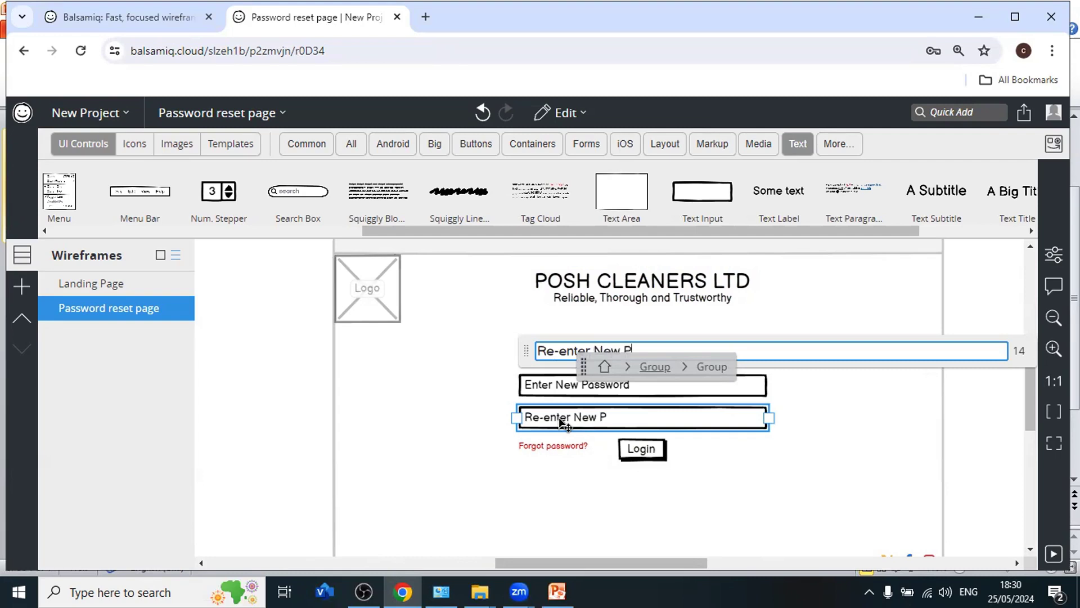
pyautogui.write('assword')
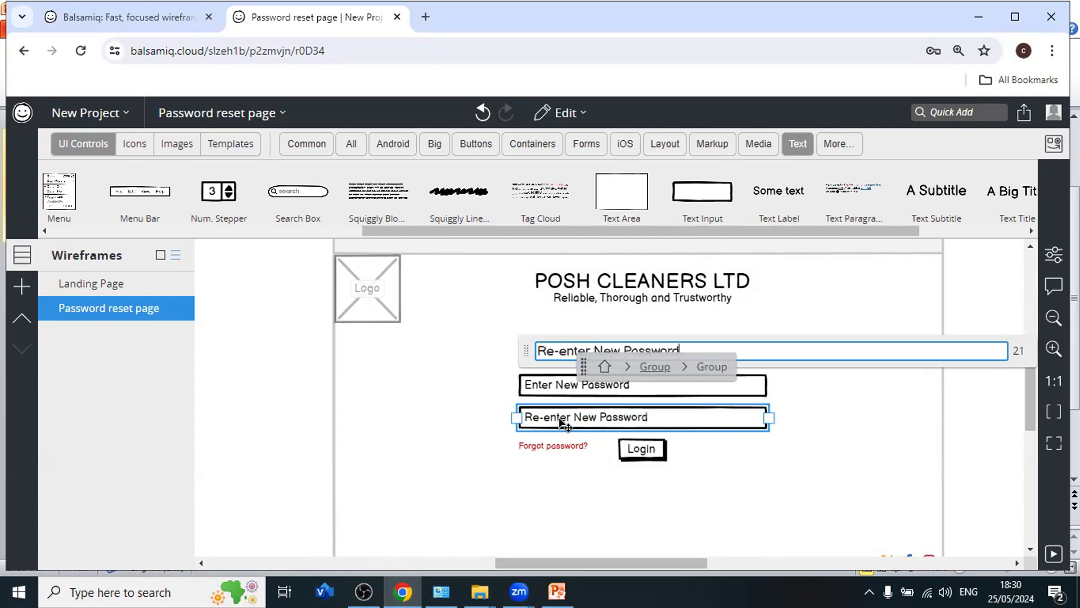
pyautogui.click(765, 481)
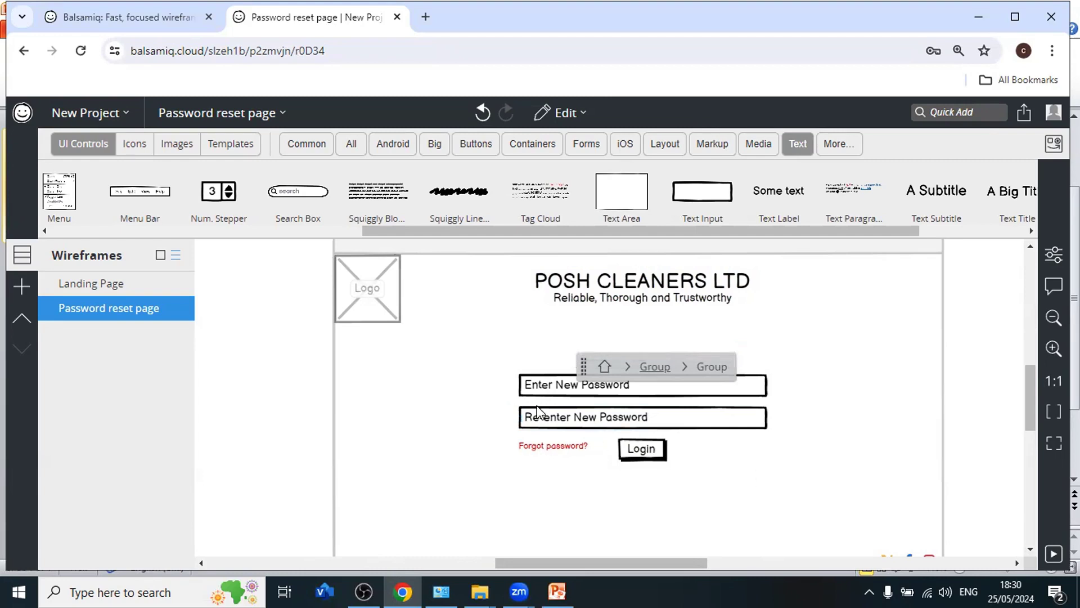
# Delete the "Forgot password?" link from the Password reset page and relabel the Login button as "Submit"
pyautogui.click(540, 448)
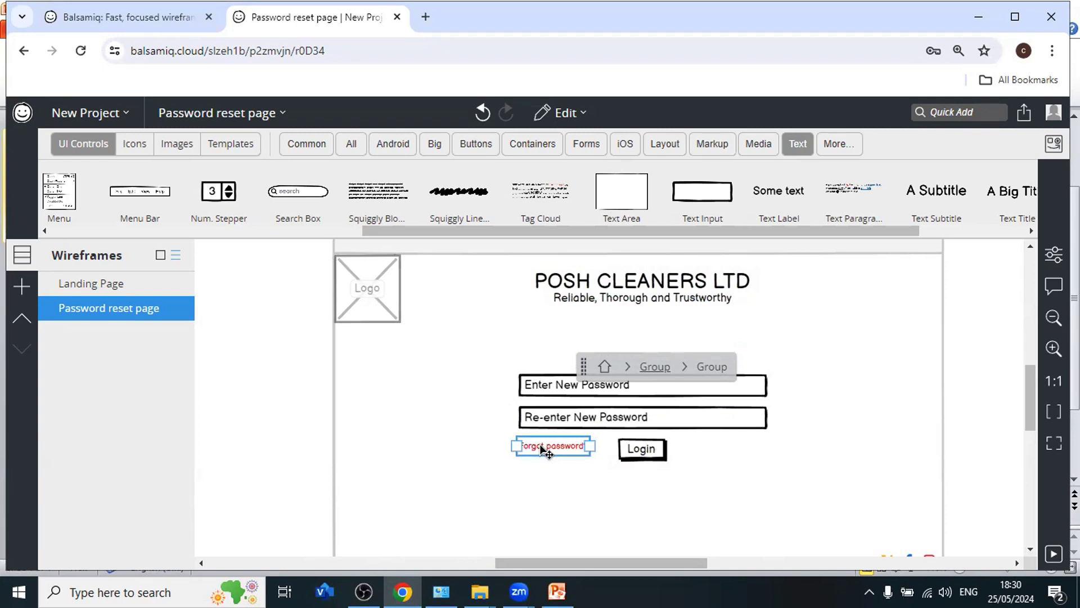
pyautogui.press('Delete')
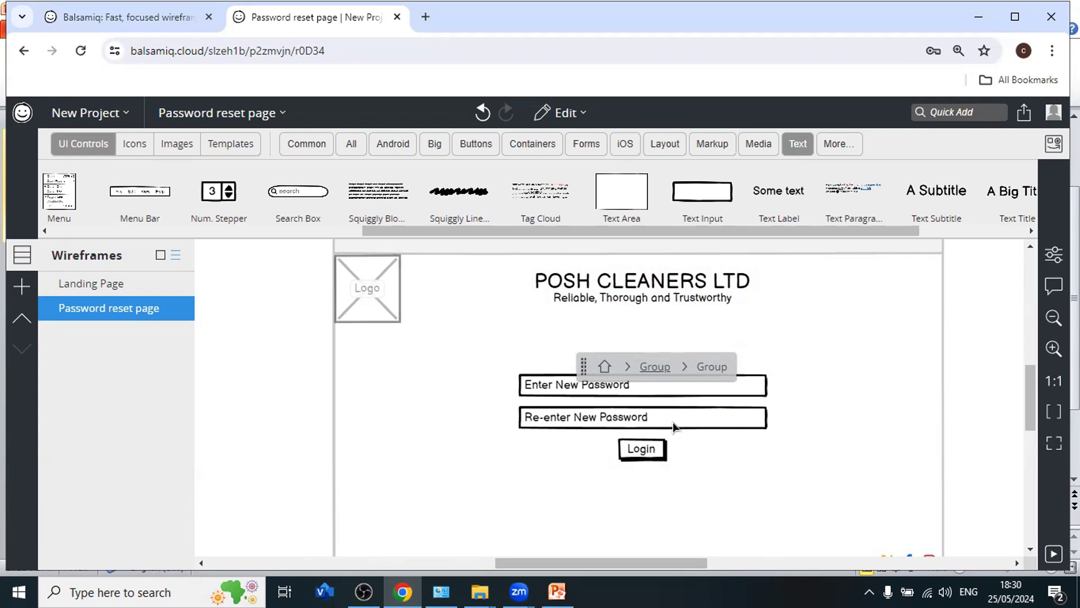
pyautogui.click(636, 452)
pyautogui.doubleClick(636, 452)
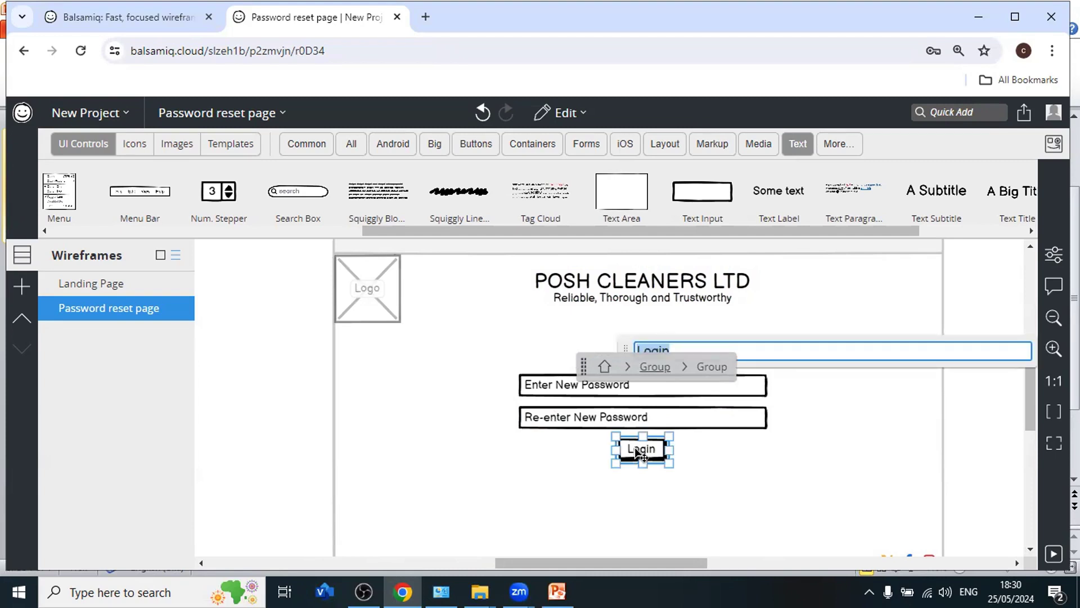
pyautogui.write('Submit')
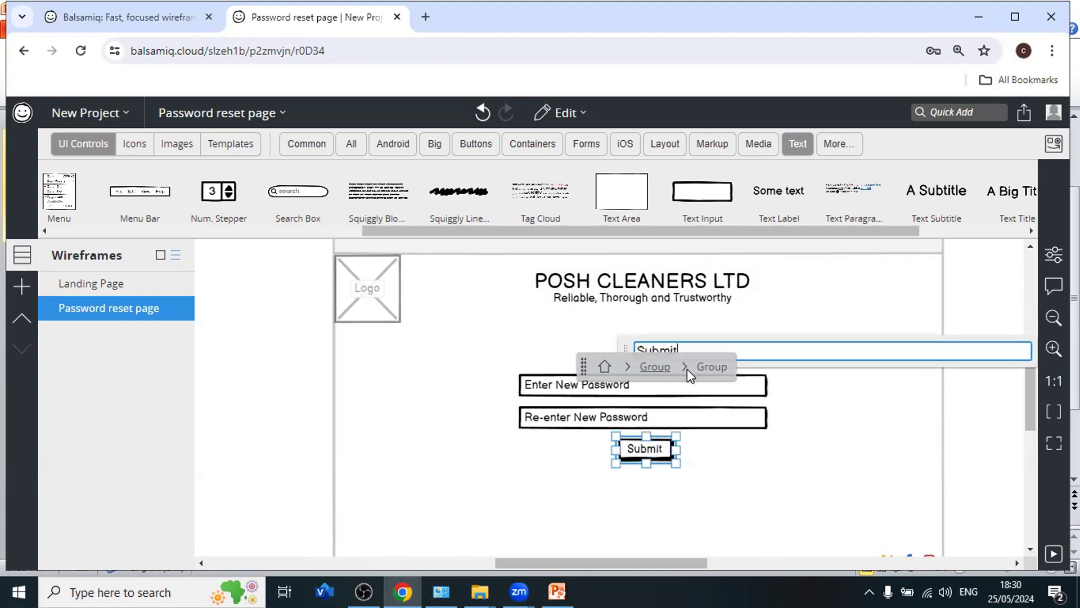
pyautogui.click(739, 468)
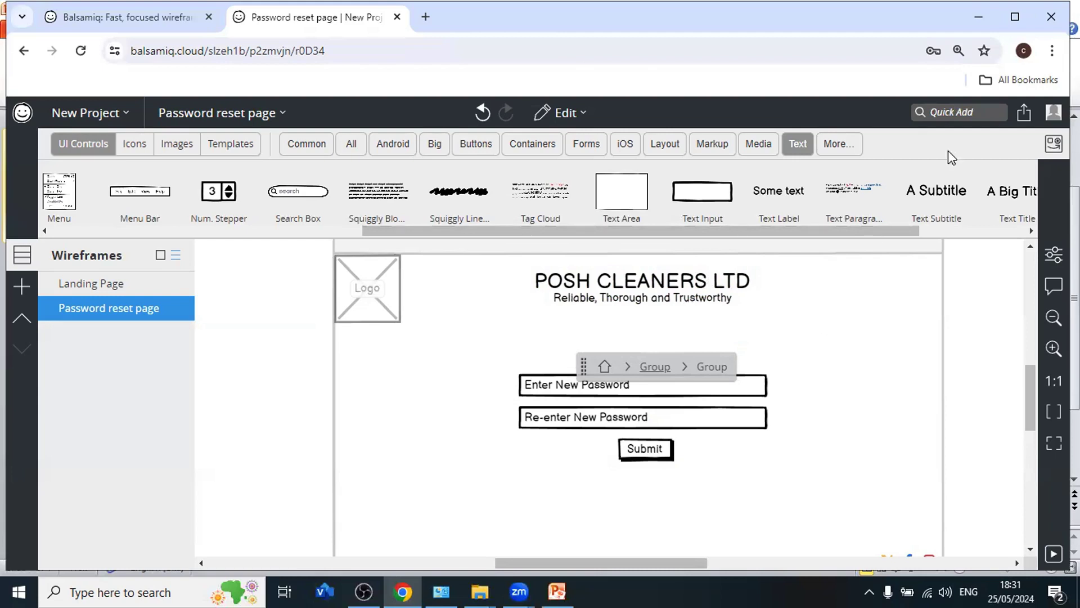
# Search the controls for "note" and add a Comment sticky note to the Password reset page
pyautogui.click(956, 113)
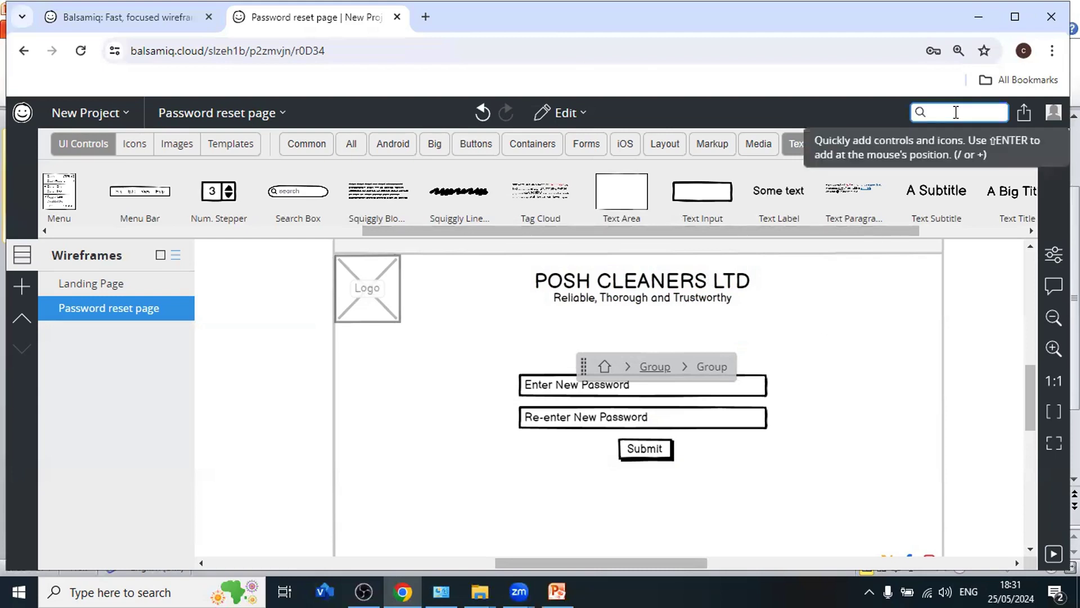
pyautogui.write('stciky no')
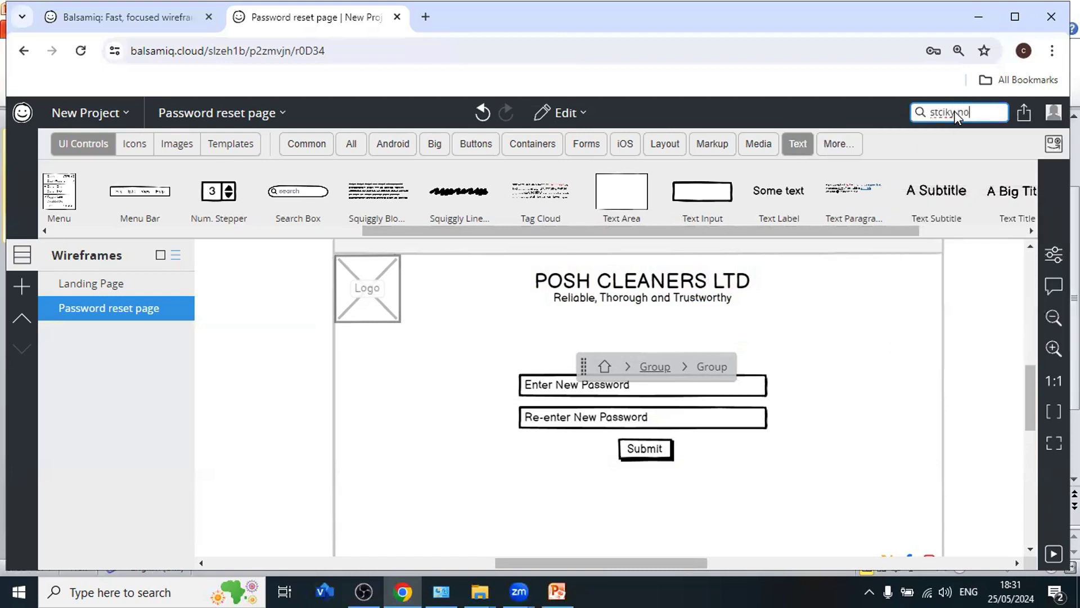
pyautogui.press('BackSpace')
pyautogui.press('BackSpace')
pyautogui.press('BackSpace')
pyautogui.press('BackSpace')
pyautogui.press('BackSpace')
pyautogui.write('note')
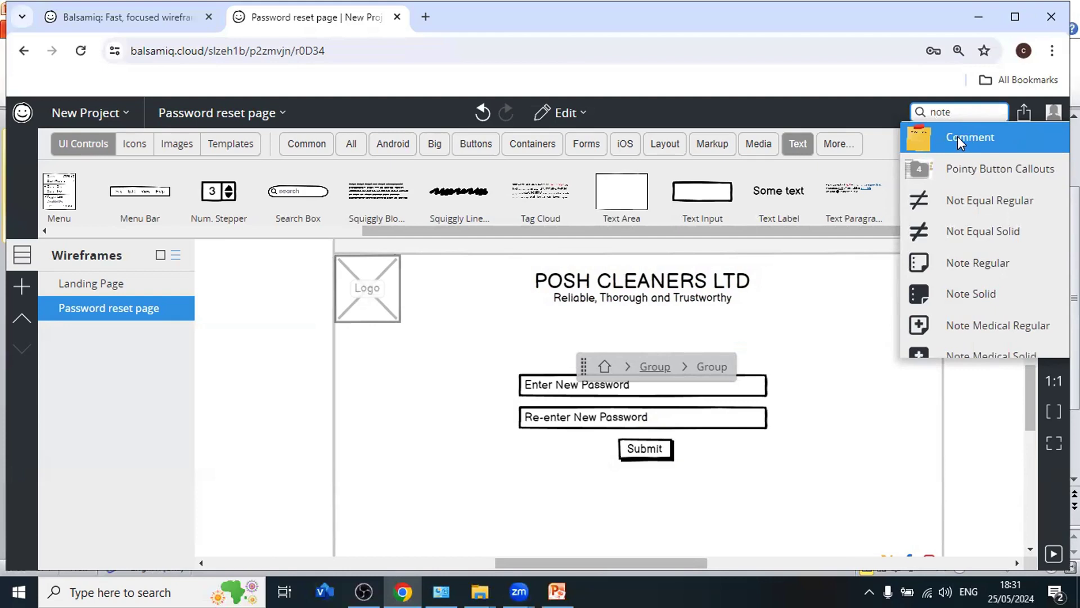
pyautogui.click(960, 135)
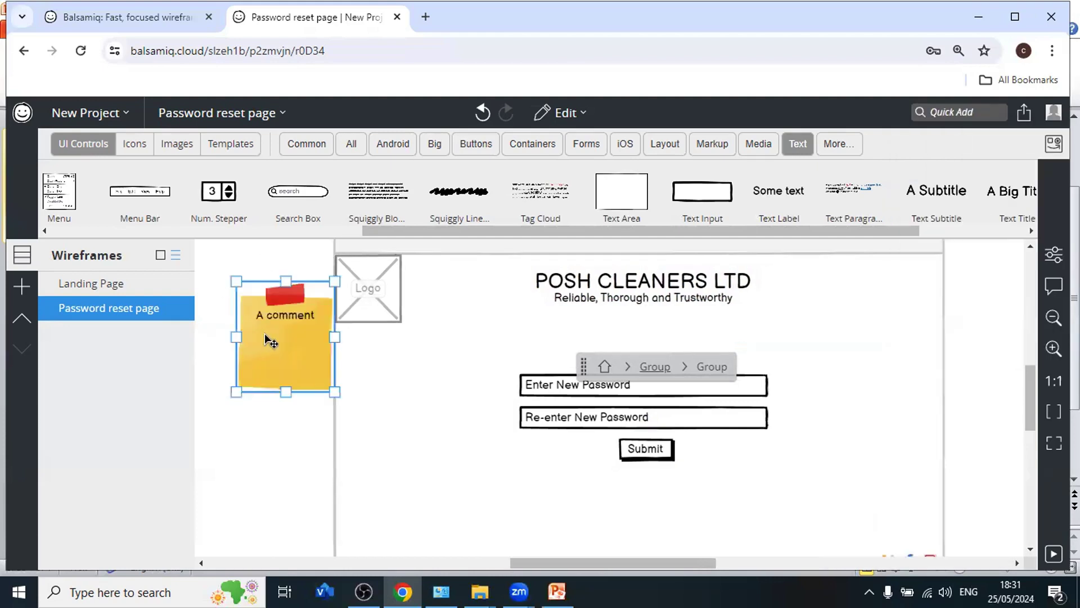
# Move the sticky note just outside the right edge of the browser window, about level with the password inputs
pyautogui.moveTo(271, 342); pyautogui.dragTo(977, 337)
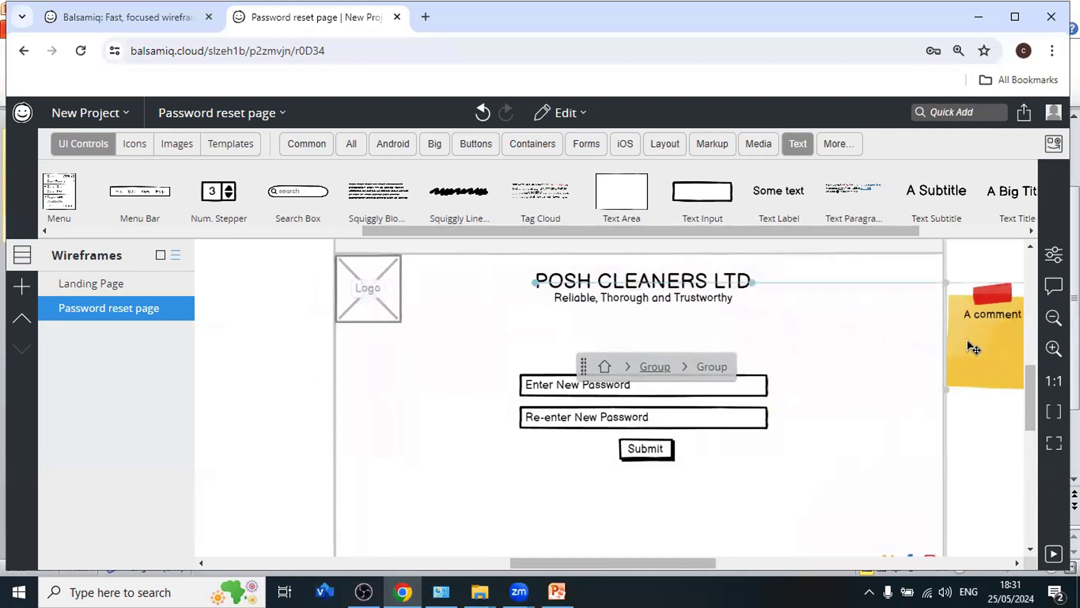
pyautogui.moveTo(687, 560)
pyautogui.moveTo(683, 560); pyautogui.dragTo(708, 563)
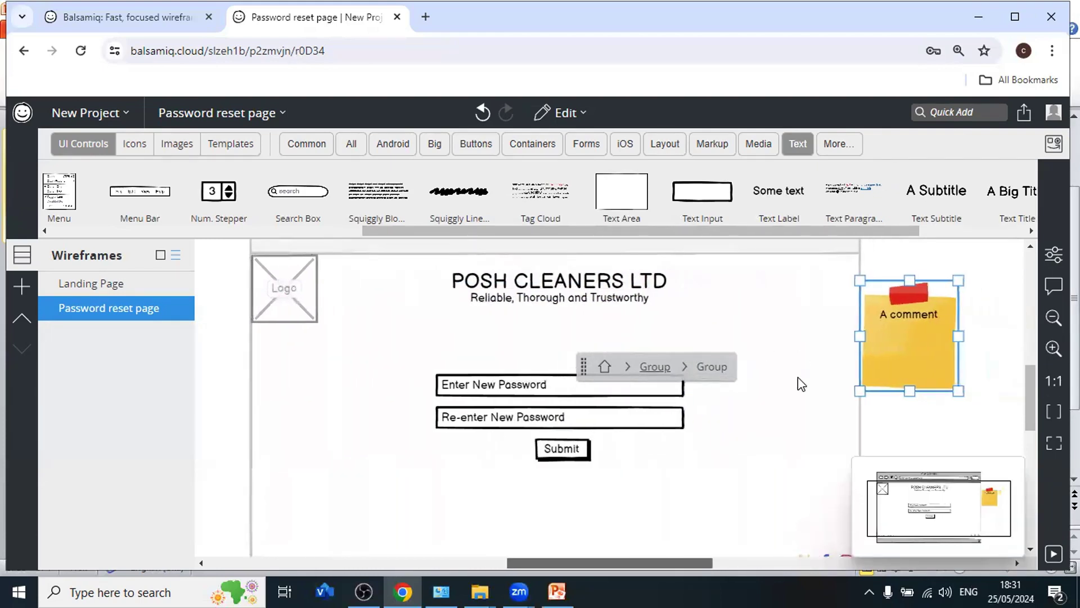
pyautogui.click(892, 332)
pyautogui.moveTo(887, 337); pyautogui.dragTo(903, 367)
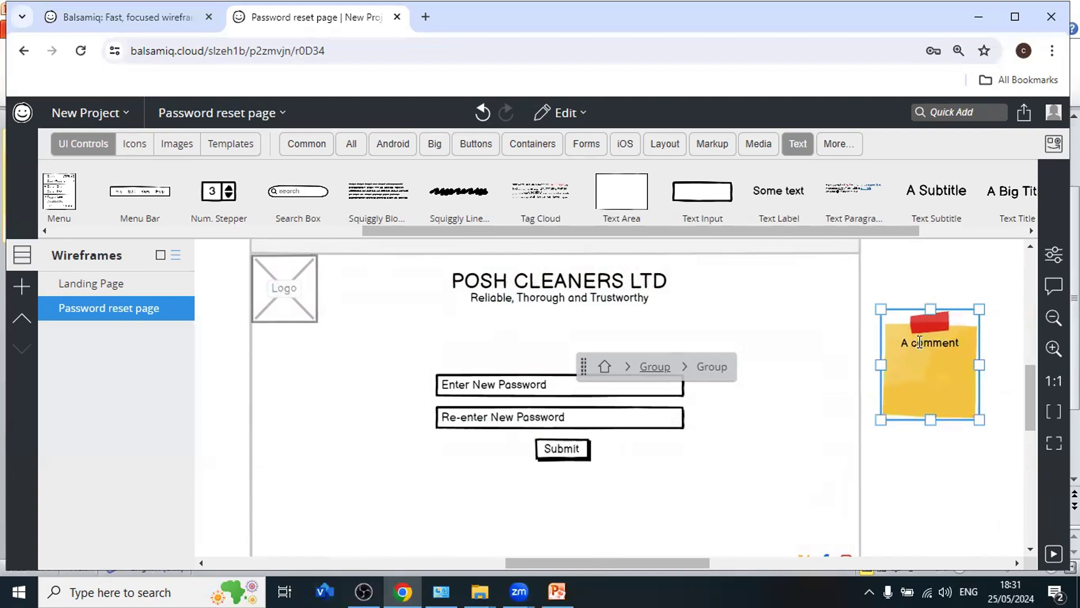
# Replace the sticky note's text with "Once the user enters and re-enter a new password, and then clicks on submit. Then"
pyautogui.doubleClick(919, 342)
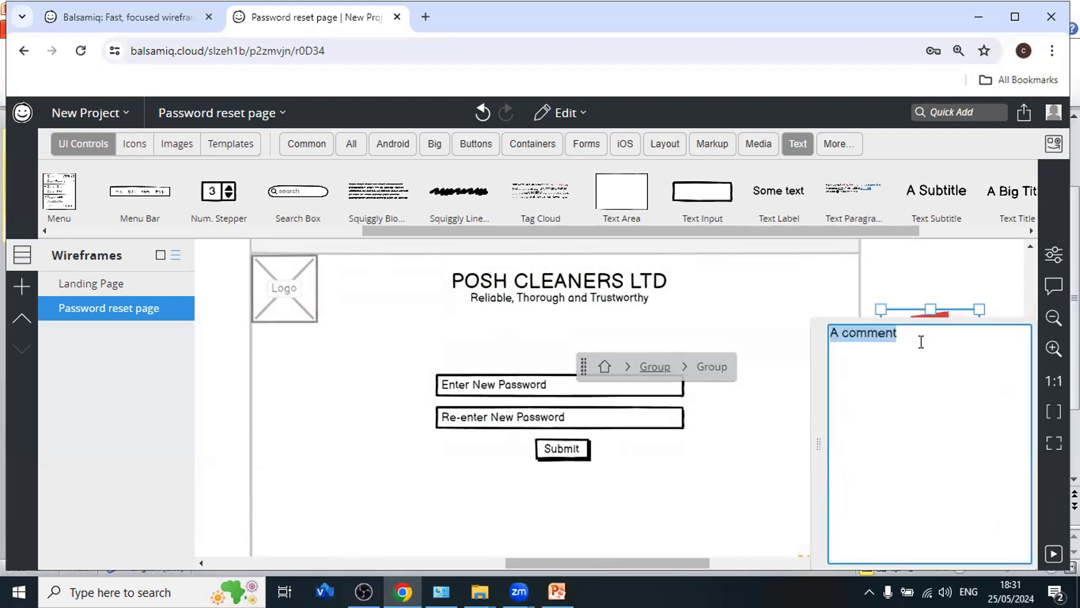
pyautogui.write('Once the ')
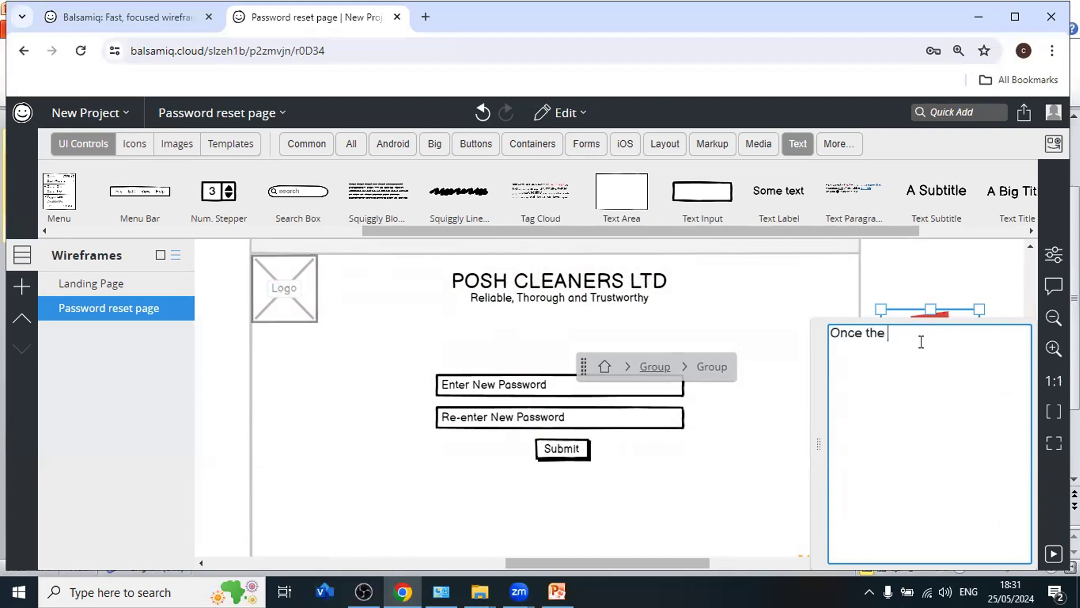
pyautogui.write('user enters and re-enter')
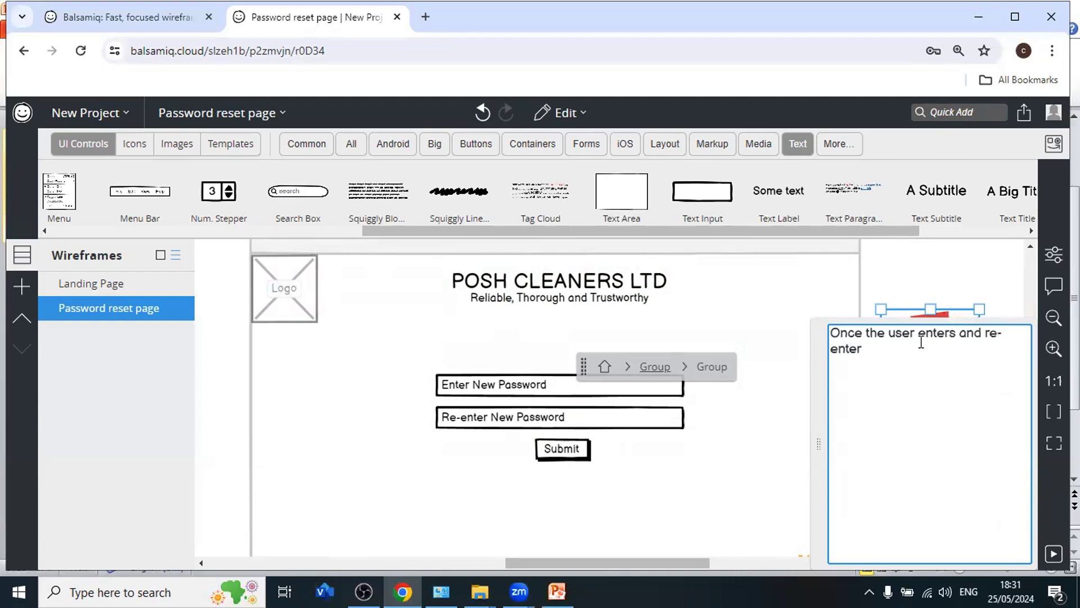
pyautogui.write(' a new password, and ')
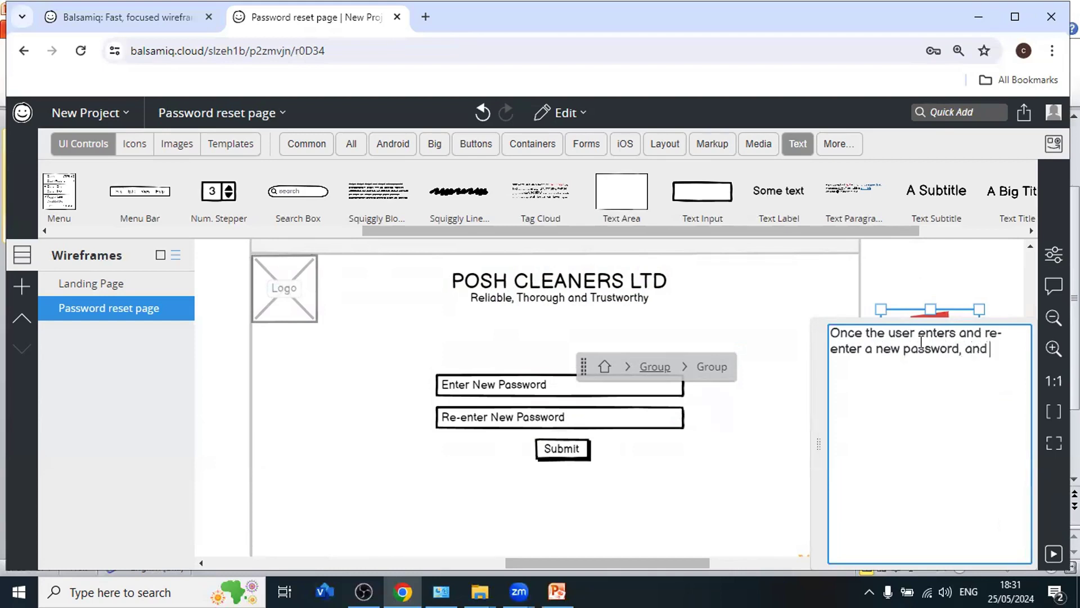
pyautogui.write('then clicks on su')
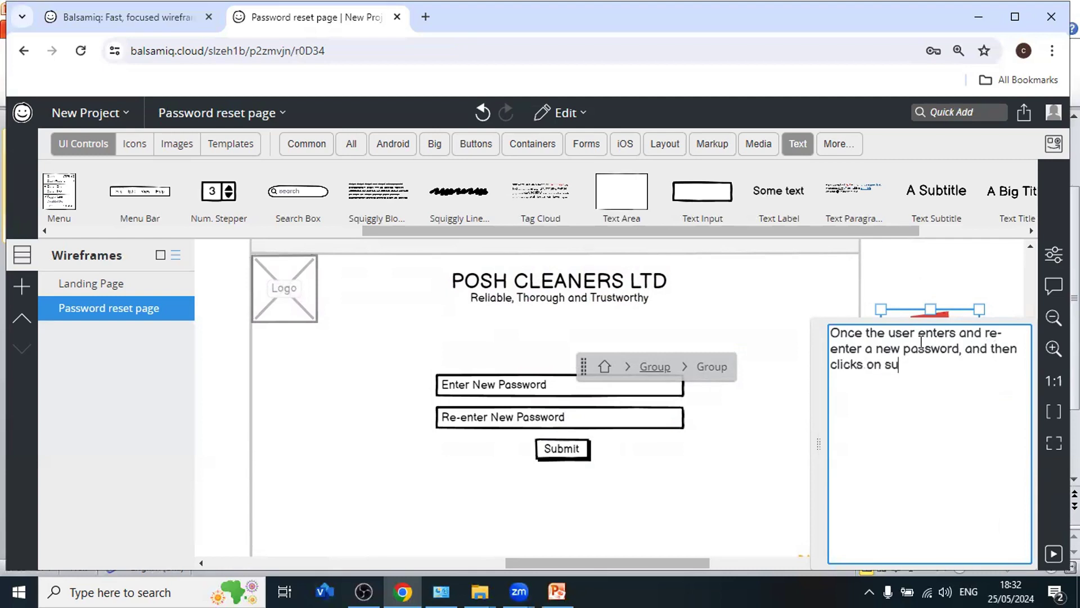
pyautogui.write('bmit. Then')
# Complete the sticky note's text with ", a new password reset link should be sent to the user's registered email address."
pyautogui.write(', a ne')
pyautogui.write('w password')
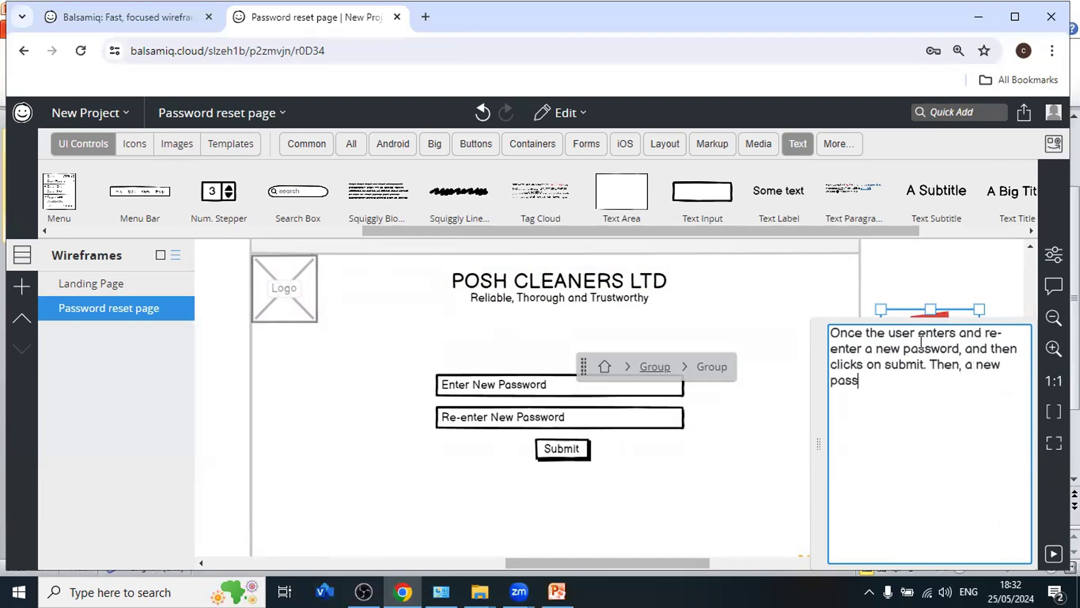
pyautogui.write(' resey')
pyautogui.press('BackSpace')
pyautogui.write('t link')
pyautogui.write('s t')
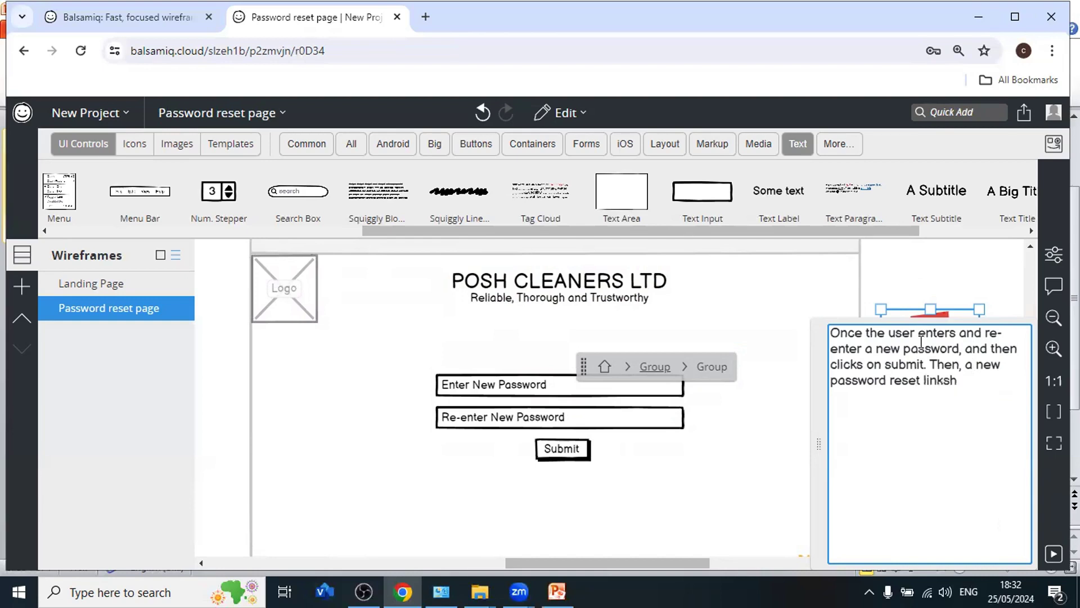
pyautogui.press('BackSpace')
pyautogui.press('BackSpace')
pyautogui.press('BackSpace')
pyautogui.write('should be sent')
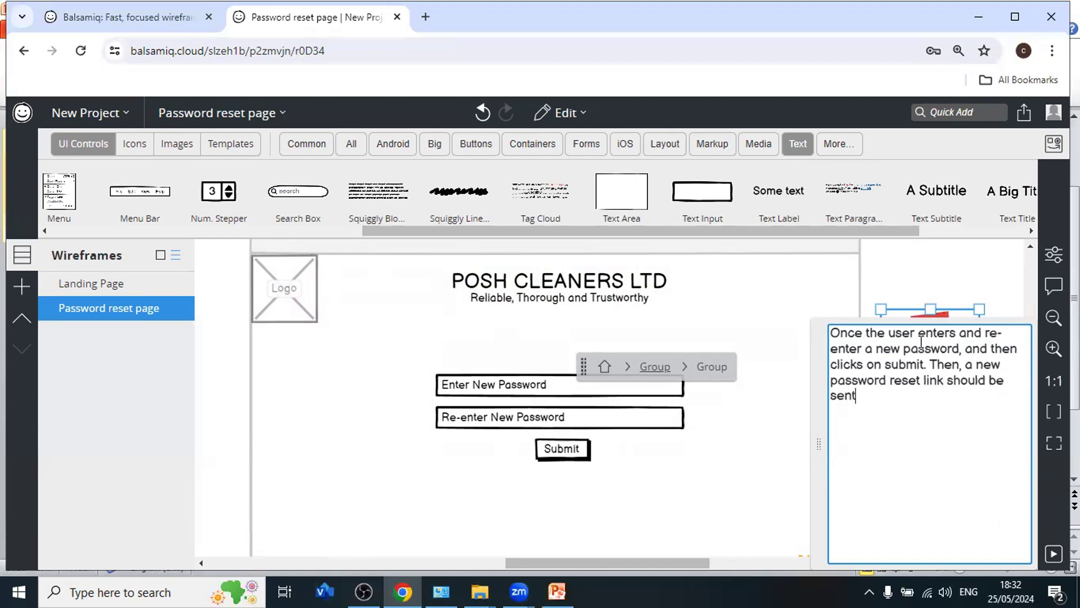
pyautogui.write(" to the user's regis")
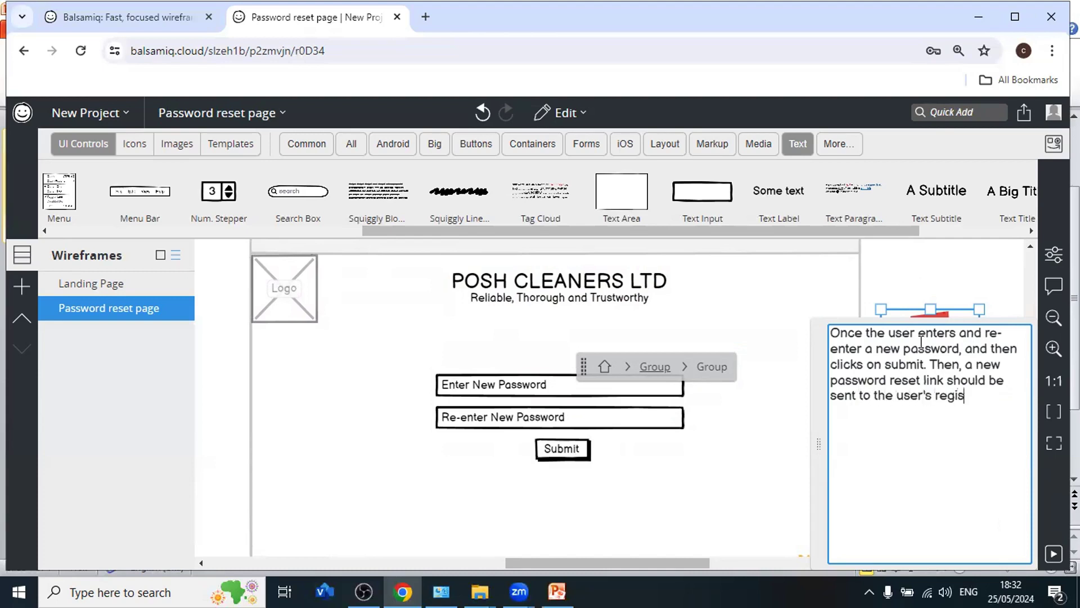
pyautogui.write('tered email ad')
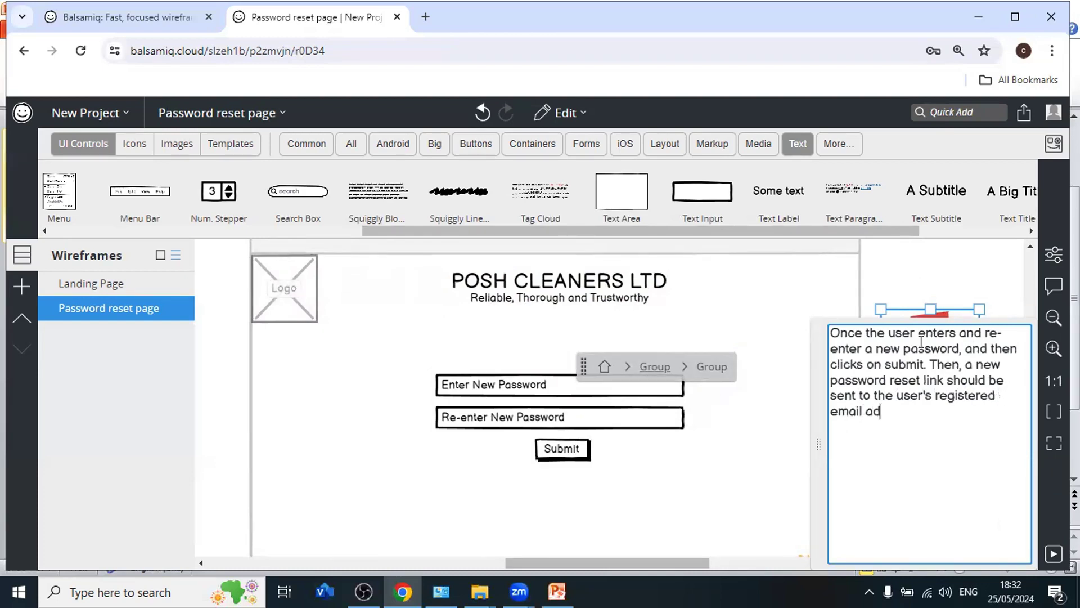
pyautogui.write('dress.')
pyautogui.click(924, 263)
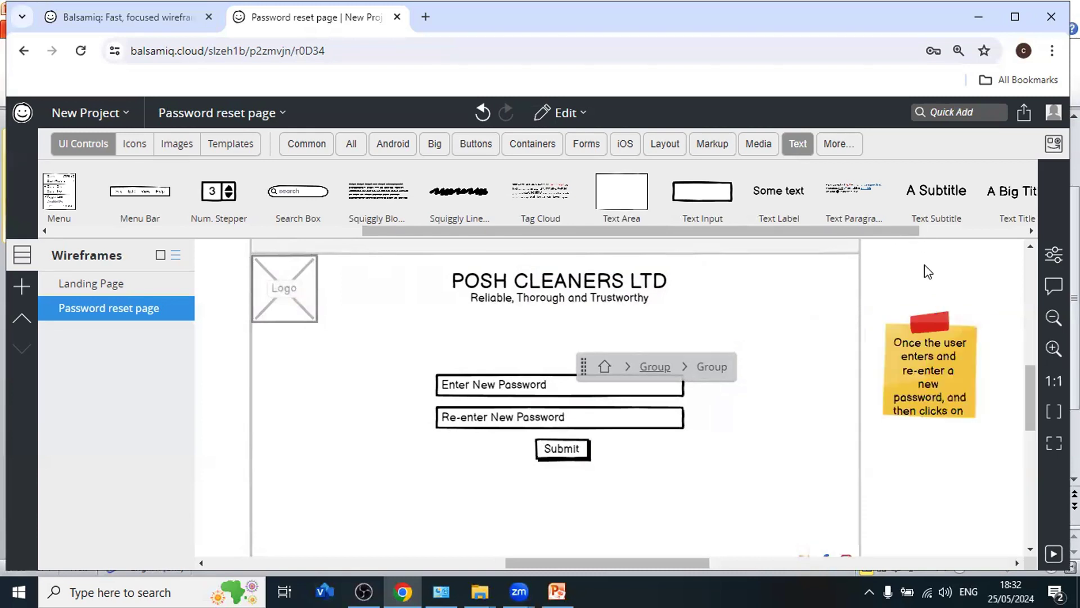
# Set the sticky note's text size to 8 so that the whole comment fits on it
pyautogui.click(937, 374)
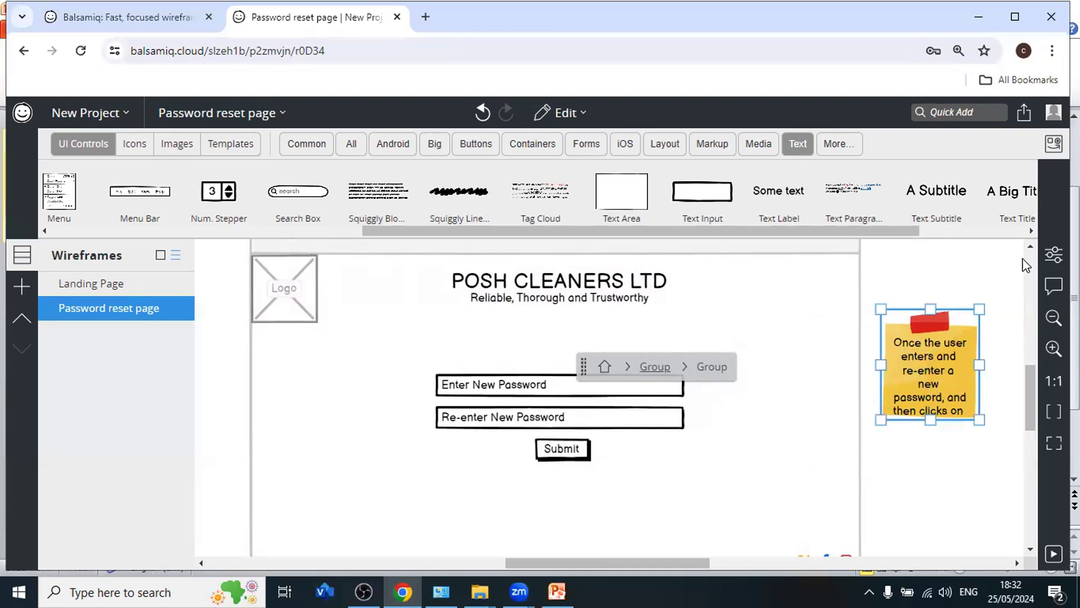
pyautogui.hotkey('ctrl', 'i')
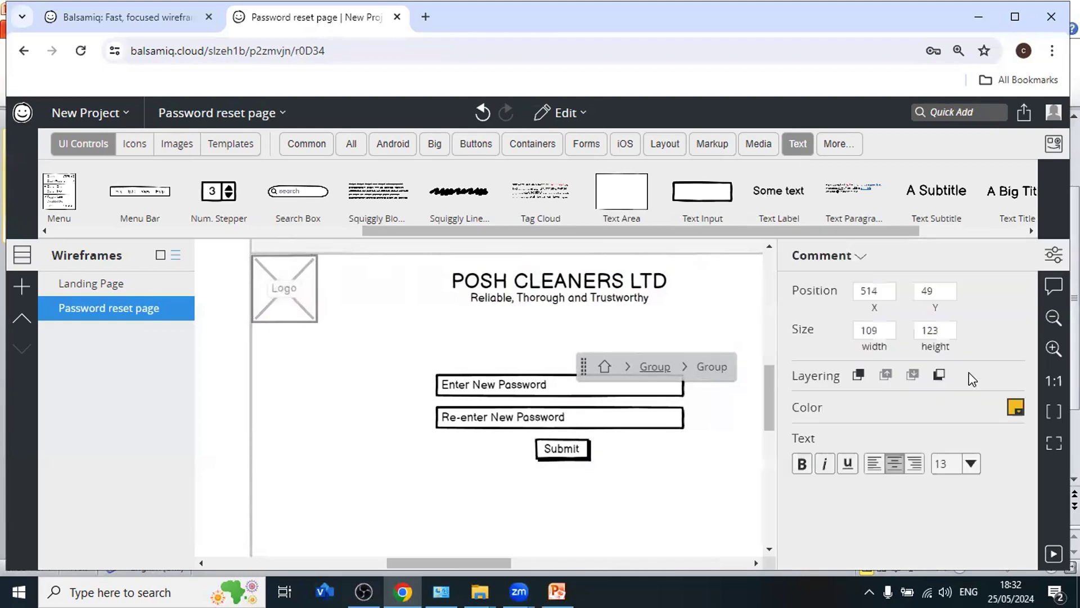
pyautogui.click(972, 463)
pyautogui.click(958, 216)
pyautogui.hotkey('ctrl', 'i')
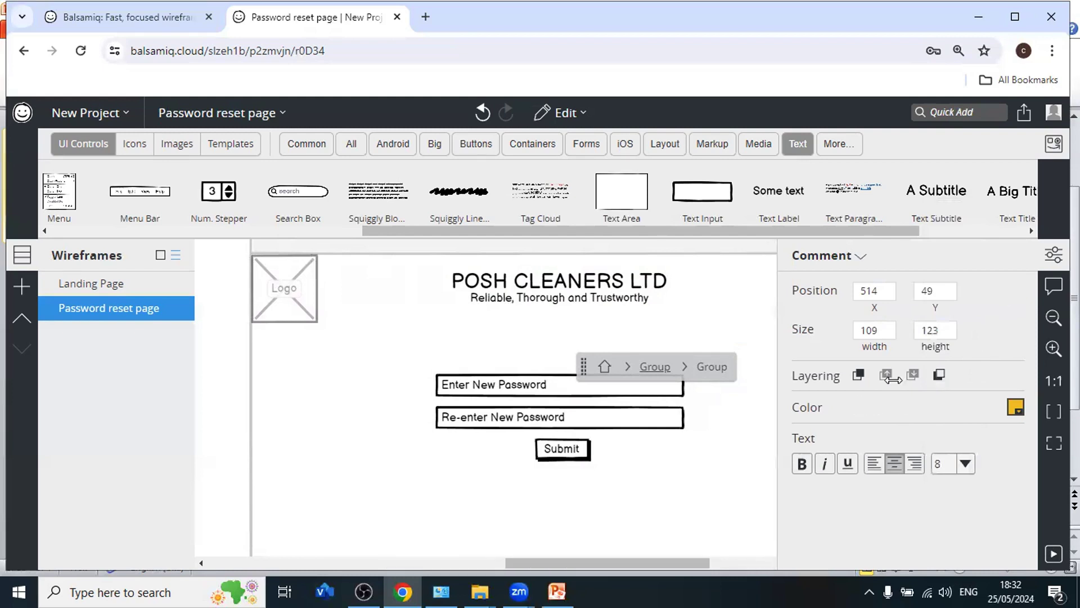
pyautogui.click(933, 460)
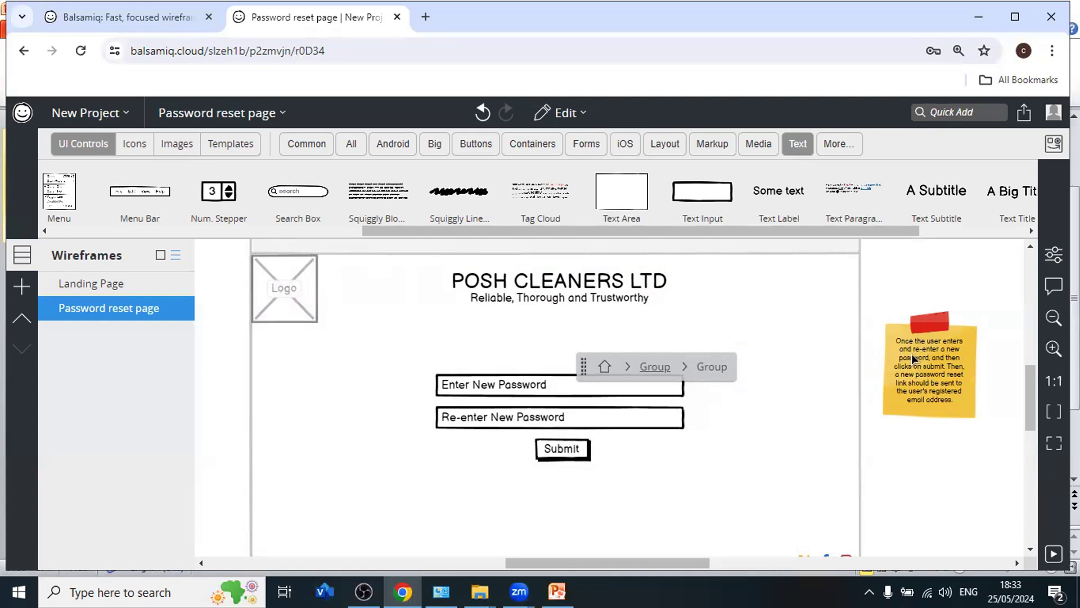
pyautogui.click(889, 371)
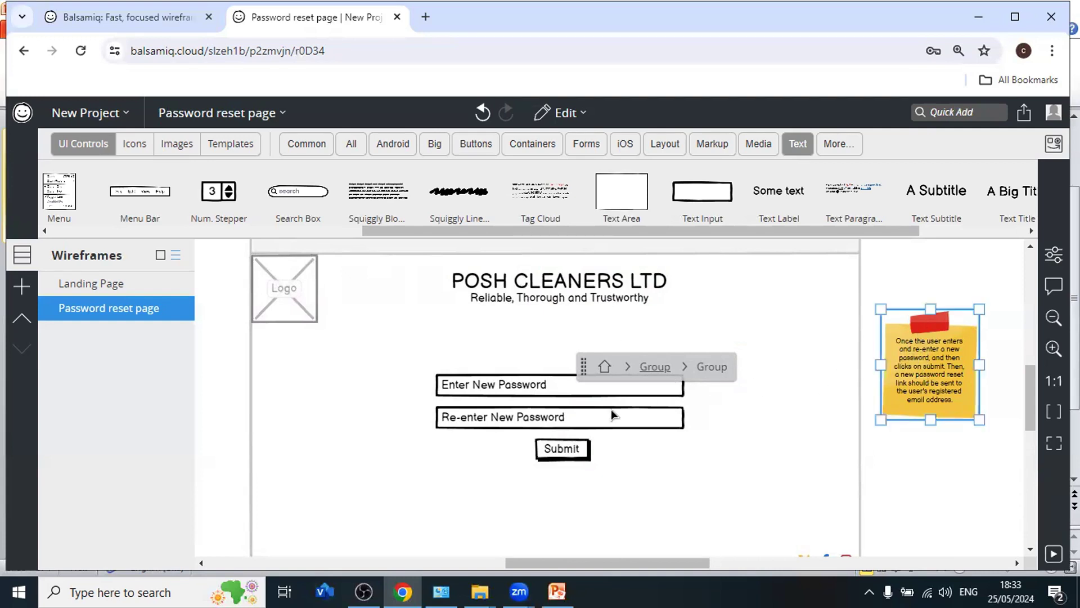
pyautogui.scroll(-3, 619, 410)
pyautogui.scroll(3, 703, 407)
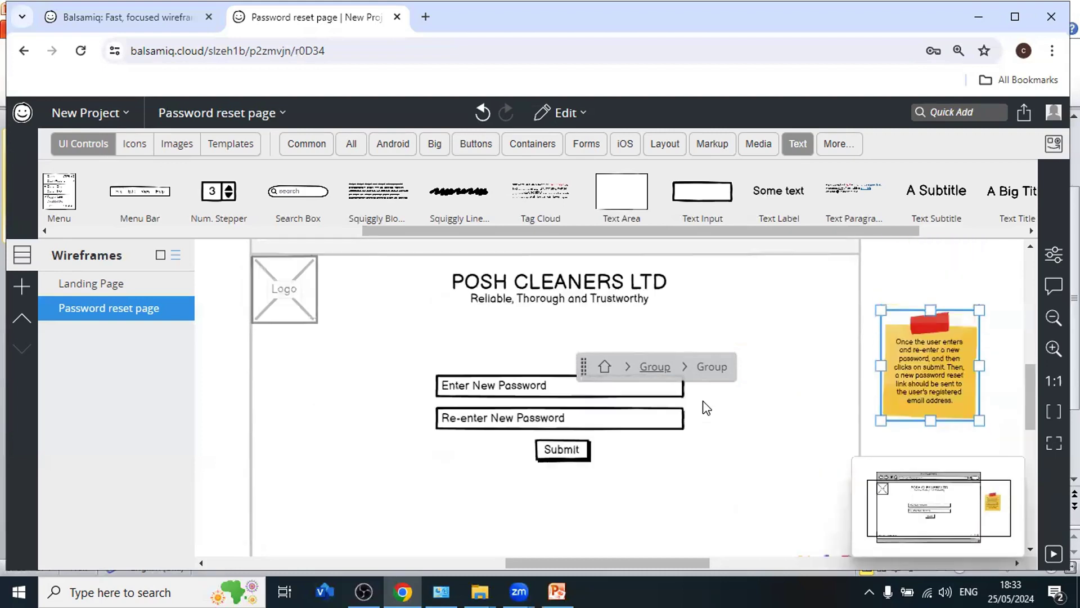
pyautogui.click(154, 319)
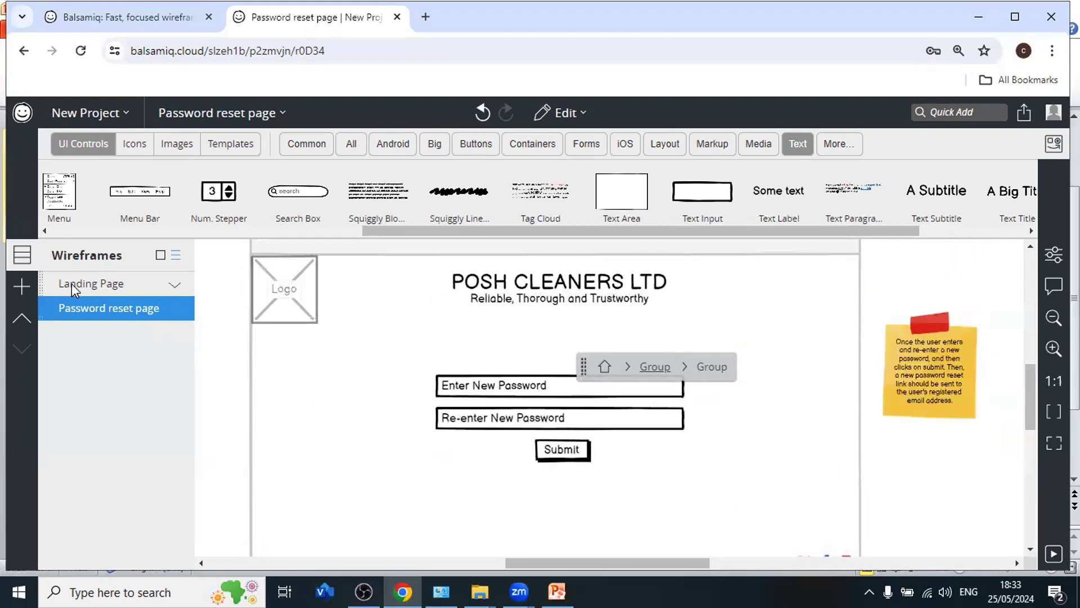
pyautogui.click(76, 283)
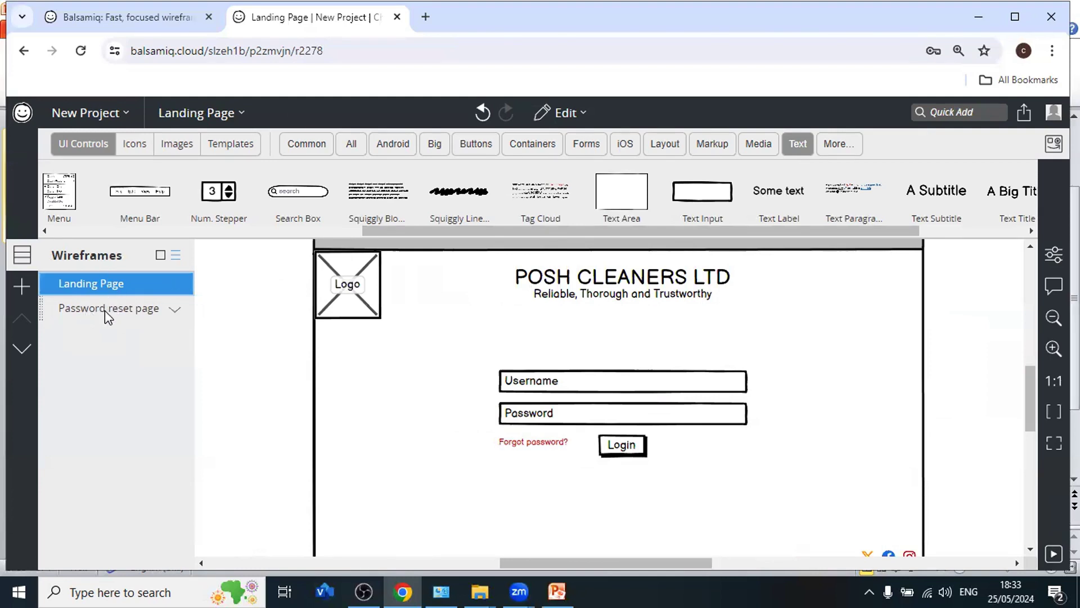
pyautogui.click(121, 313)
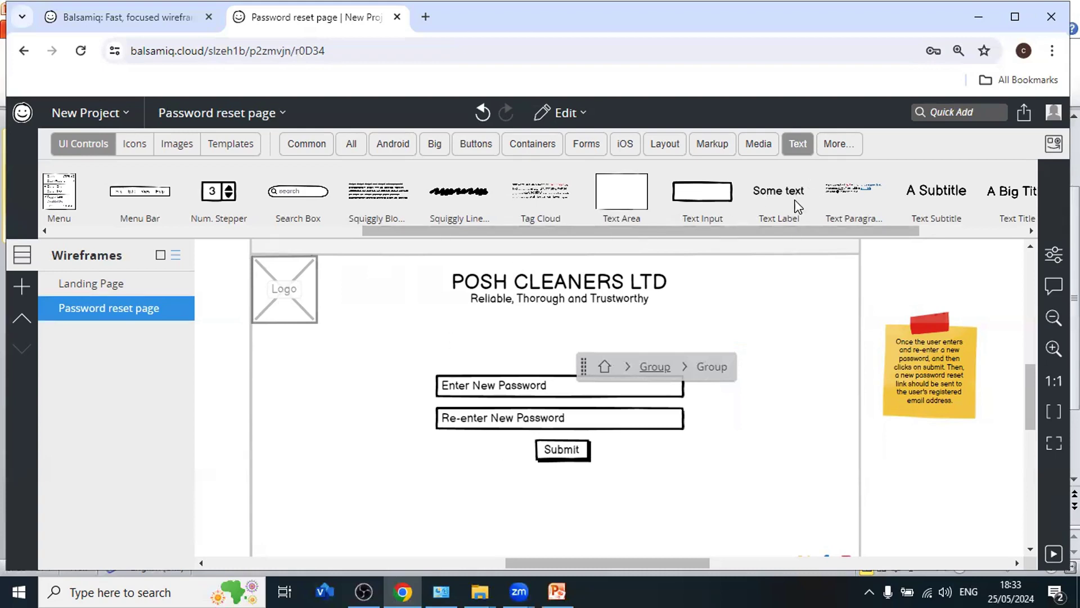
pyautogui.moveTo(786, 231); pyautogui.dragTo(849, 225)
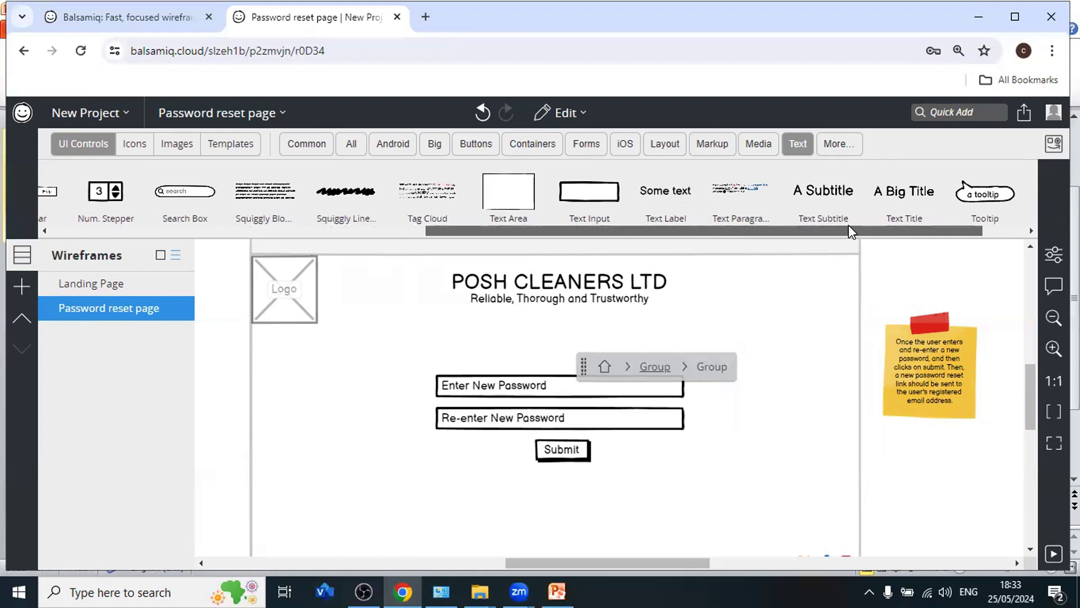
# Link the Submit button on the password reset page to the Landing Page wireframe
pyautogui.click(562, 453)
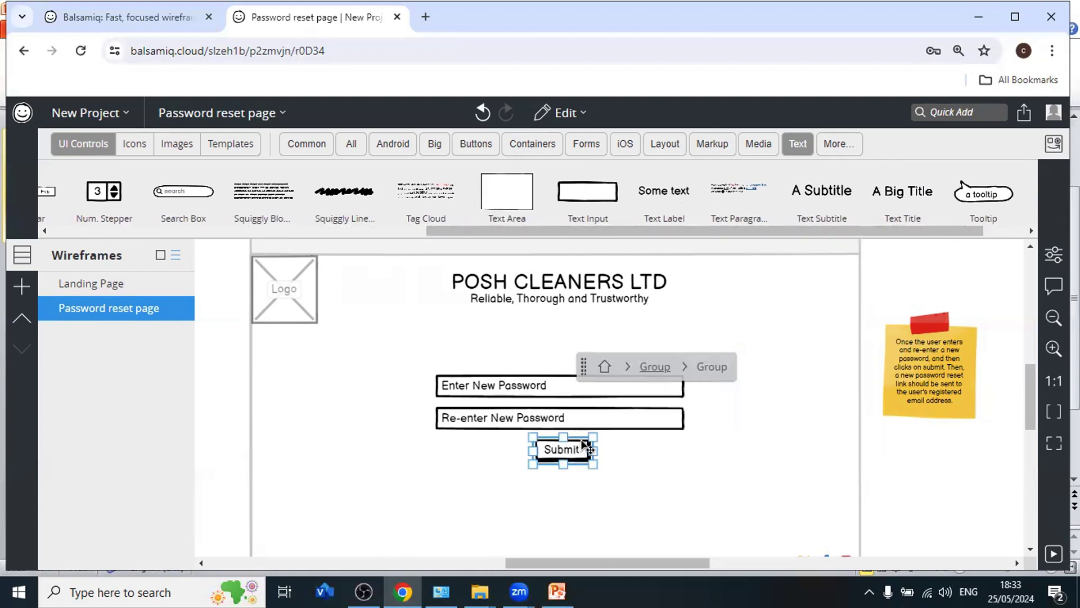
pyautogui.click(1048, 254)
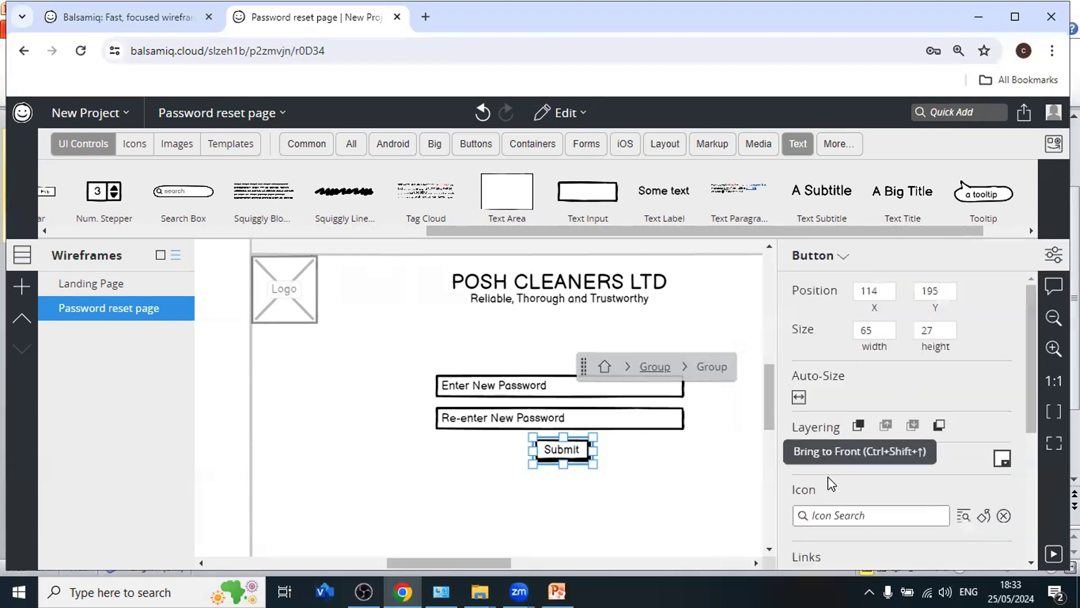
pyautogui.scroll(-1, 831, 481)
pyautogui.scroll(-1, 832, 480)
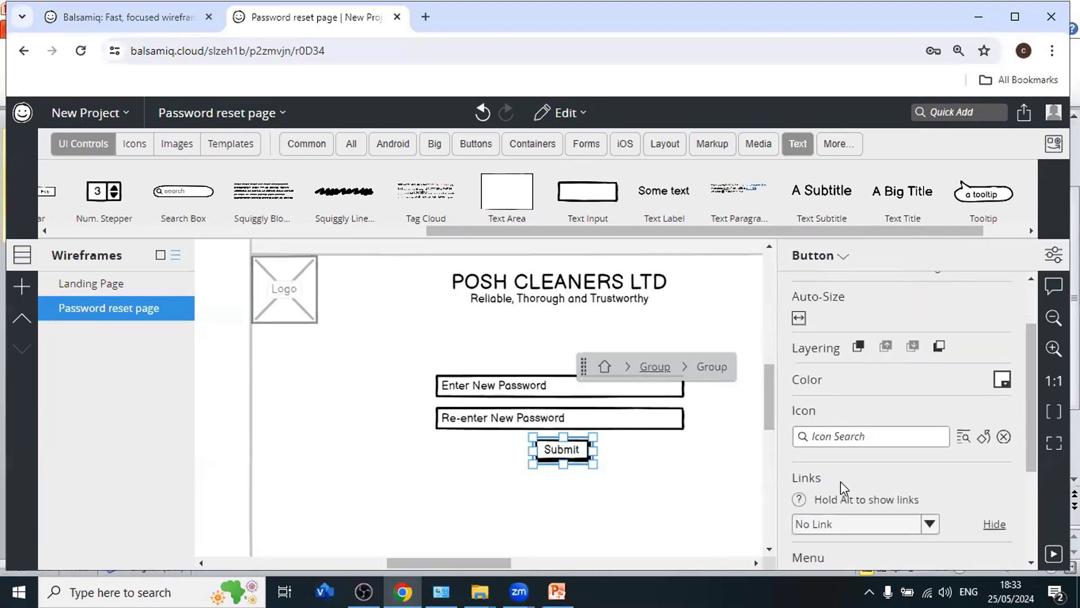
pyautogui.click(927, 523)
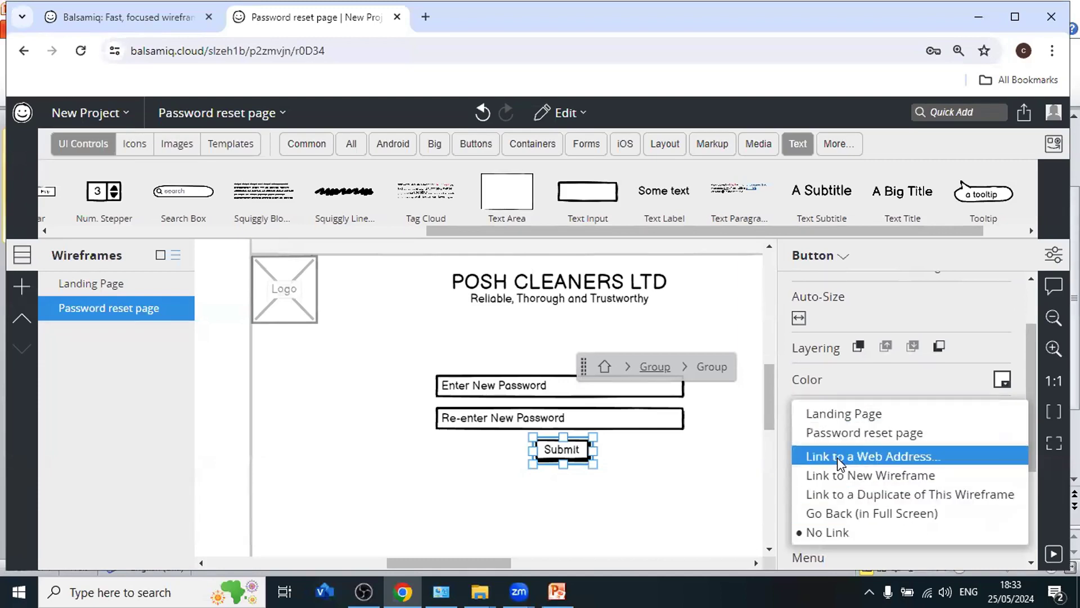
pyautogui.click(841, 414)
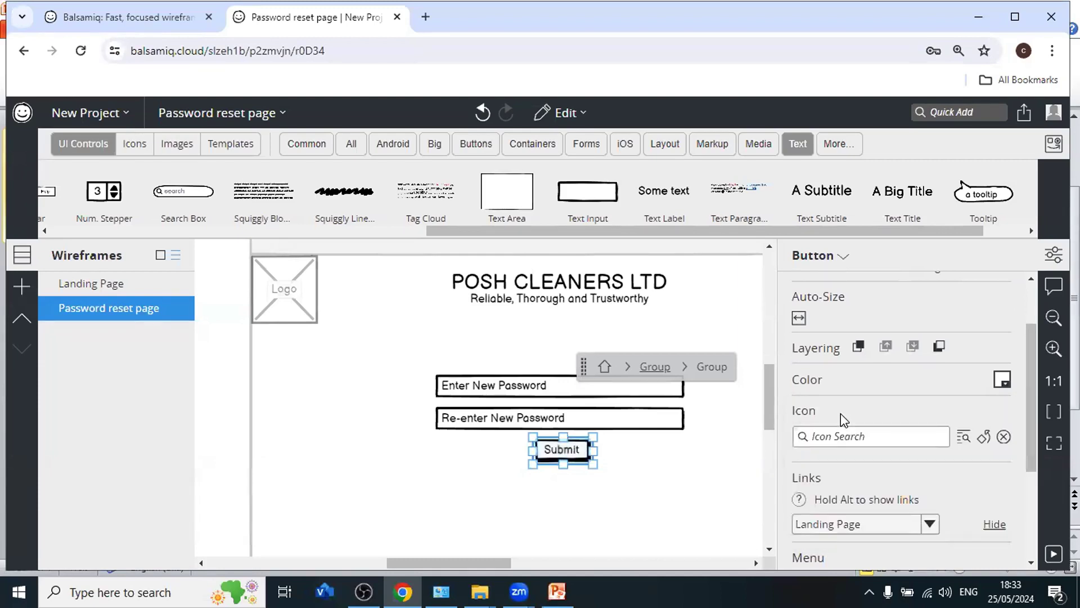
pyautogui.click(1044, 256)
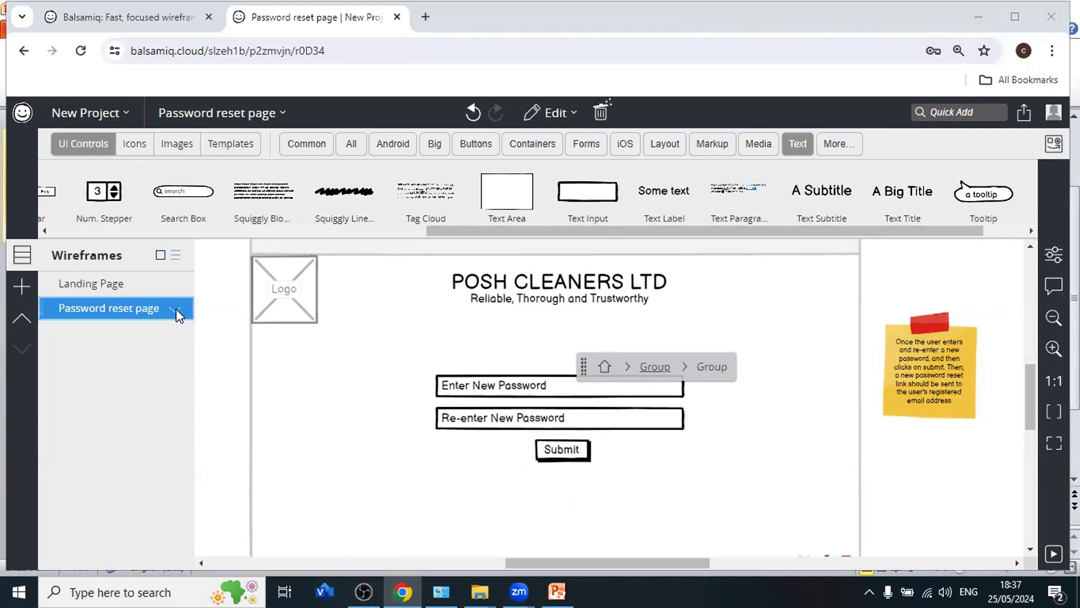
# Duplicate the Password reset page wireframe and rename the copy "Home page"
pyautogui.click(174, 311)
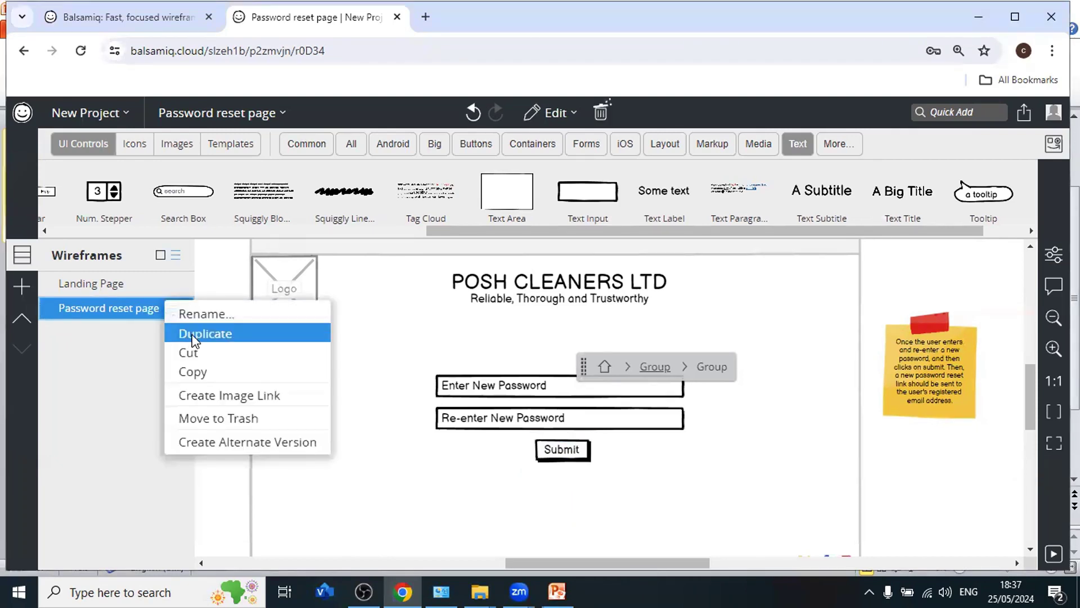
pyautogui.click(182, 334)
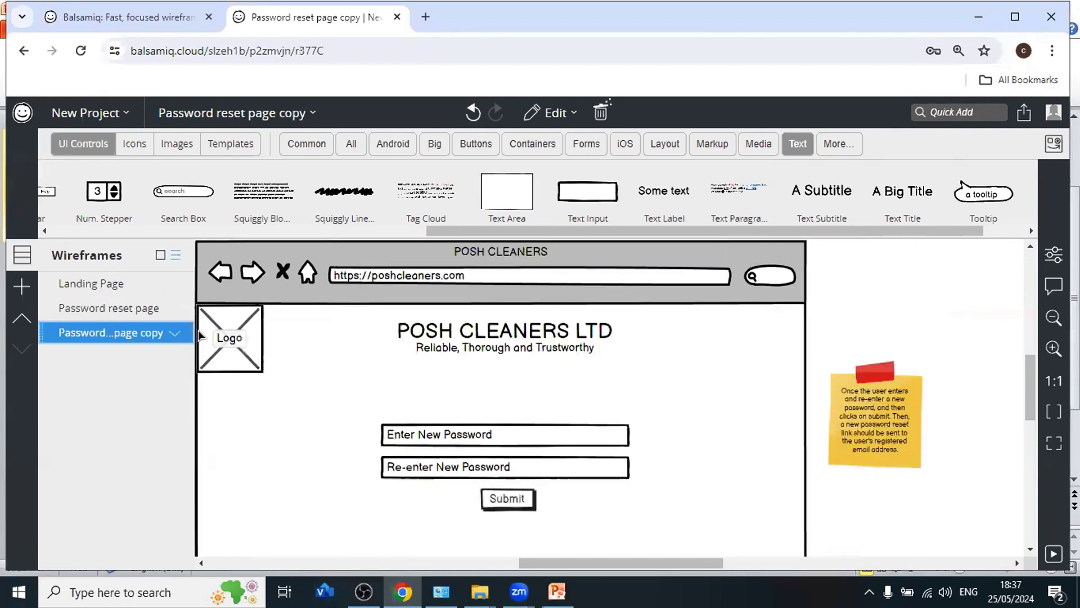
pyautogui.click(171, 333)
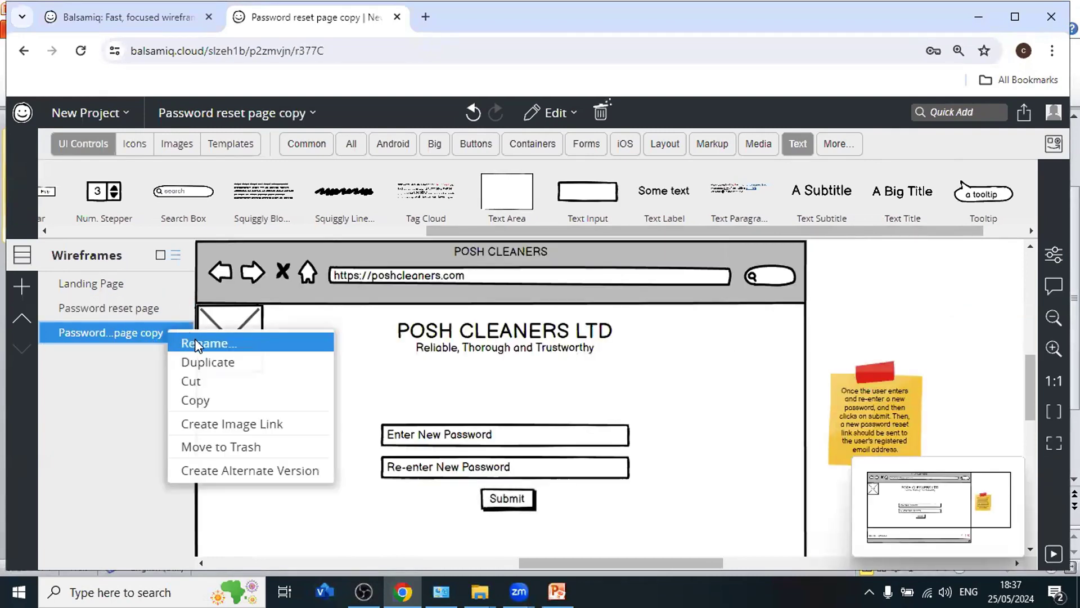
pyautogui.click(197, 343)
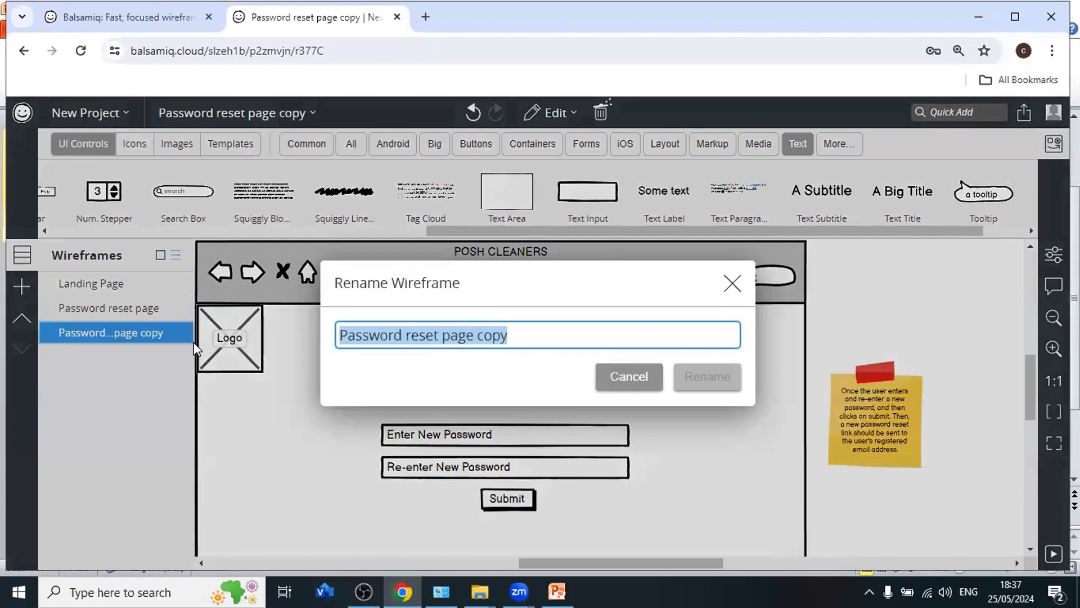
pyautogui.write('Da')
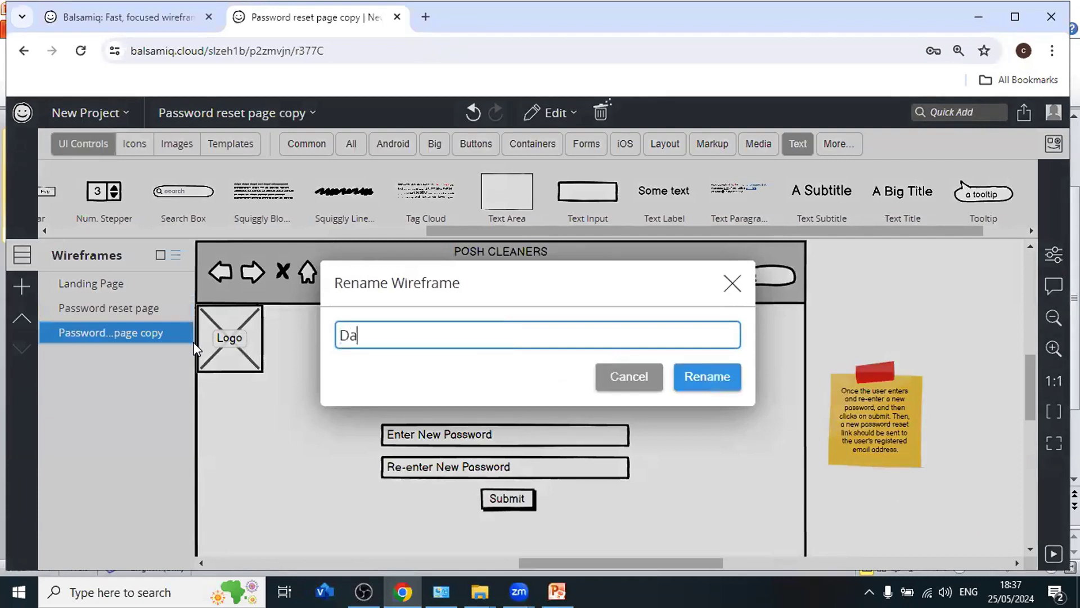
pyautogui.press('BackSpace')
pyautogui.write('Home page')
pyautogui.click(687, 371)
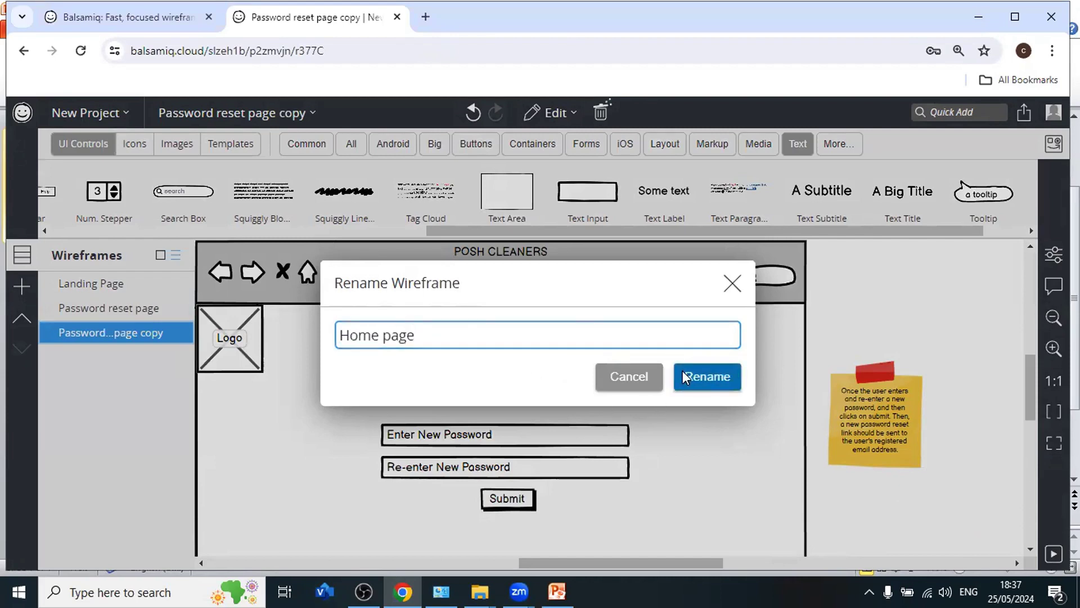
# Select everything on the Home page wireframe and ungroup it, including its nested groups, into separate controls
pyautogui.moveTo(515, 292); pyautogui.dragTo(569, 313)
pyautogui.click(253, 301)
pyautogui.moveTo(284, 256); pyautogui.dragTo(998, 589)
pyautogui.rightClick(487, 270)
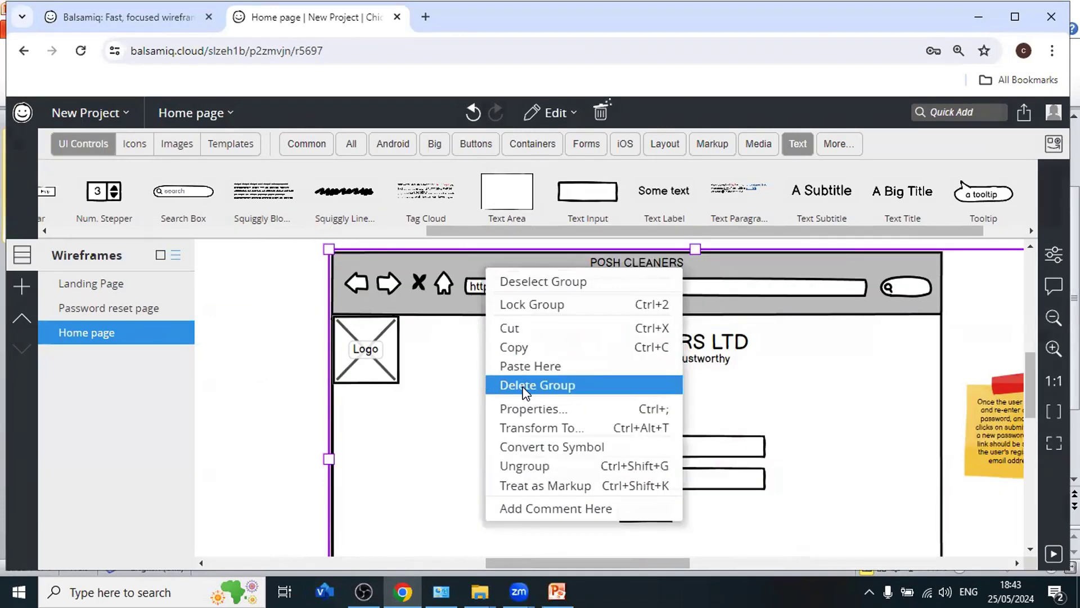
pyautogui.click(518, 466)
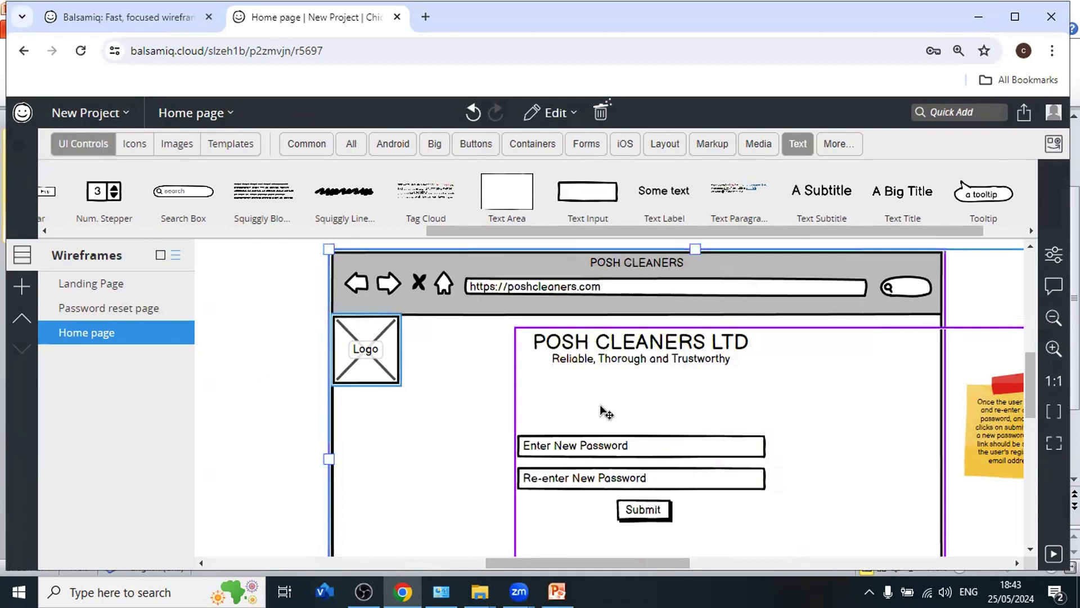
pyautogui.rightClick(761, 390)
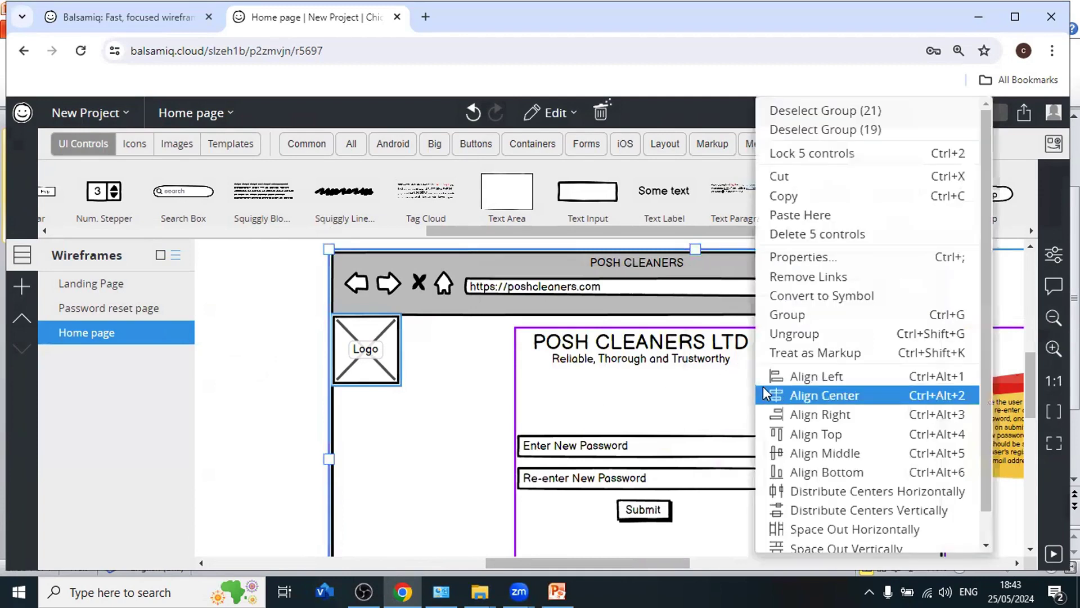
pyautogui.click(788, 333)
pyautogui.click(283, 346)
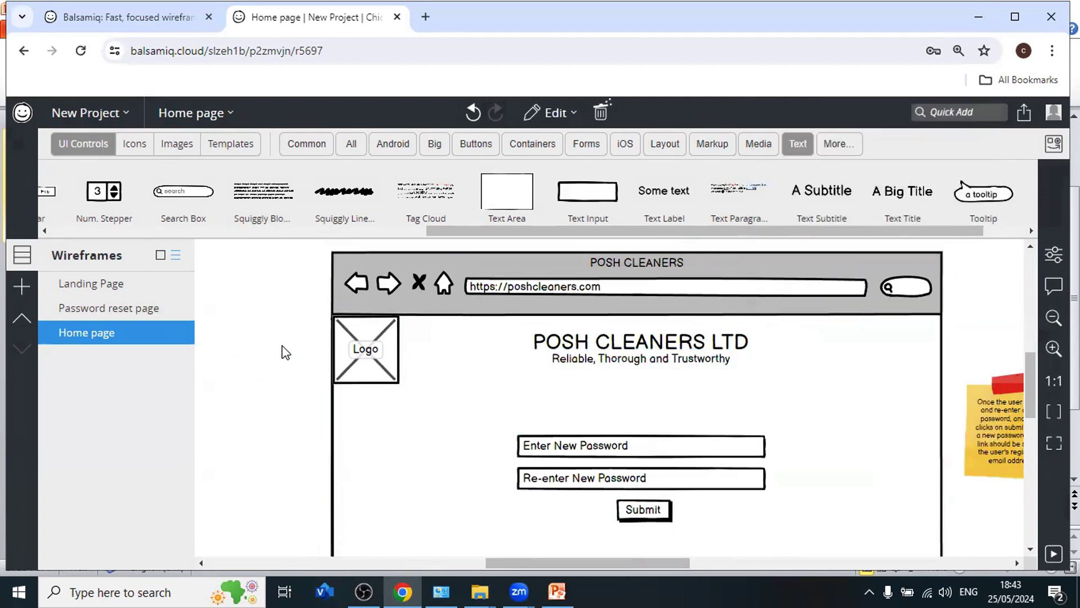
# Delete the sticky note, the POSH CLEANERS LTD title and the tagline from the Home page
pyautogui.click(994, 430)
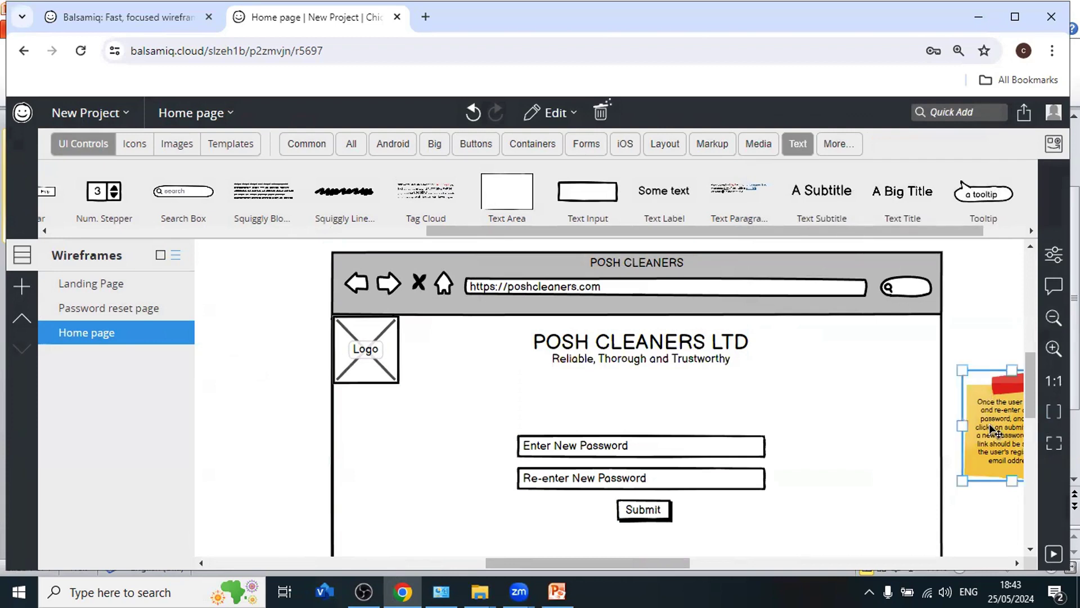
pyautogui.press('Delete')
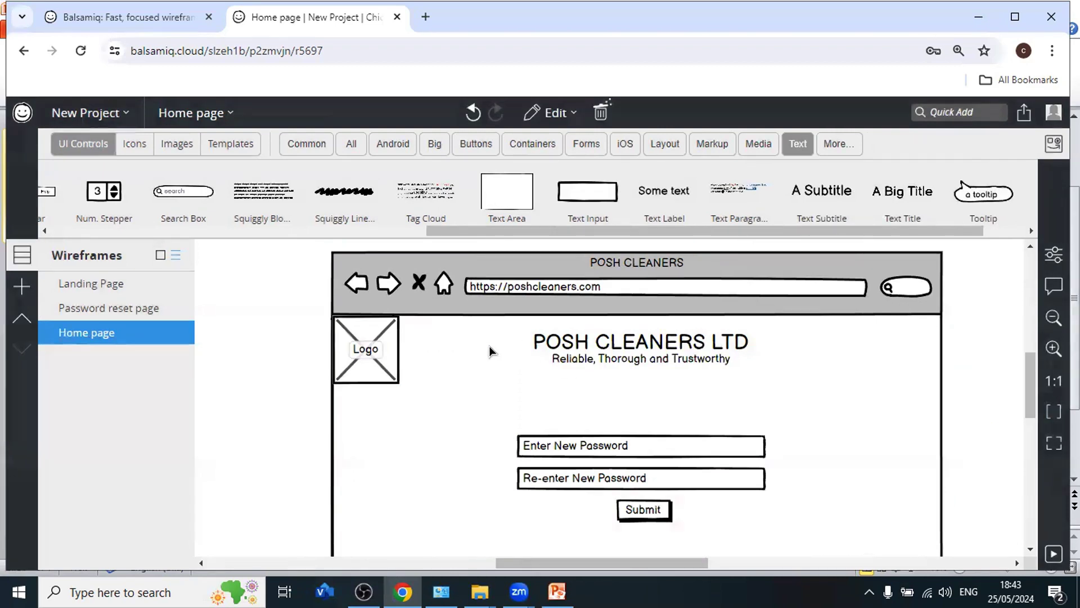
pyautogui.click(573, 341)
pyautogui.press('Delete')
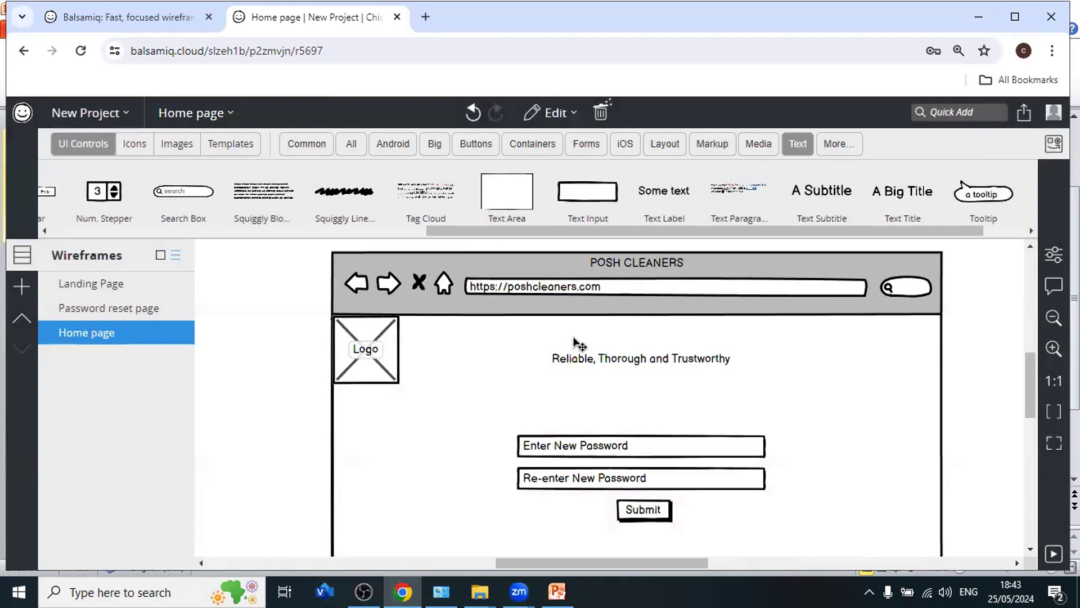
pyautogui.click(593, 356)
pyautogui.press('Delete')
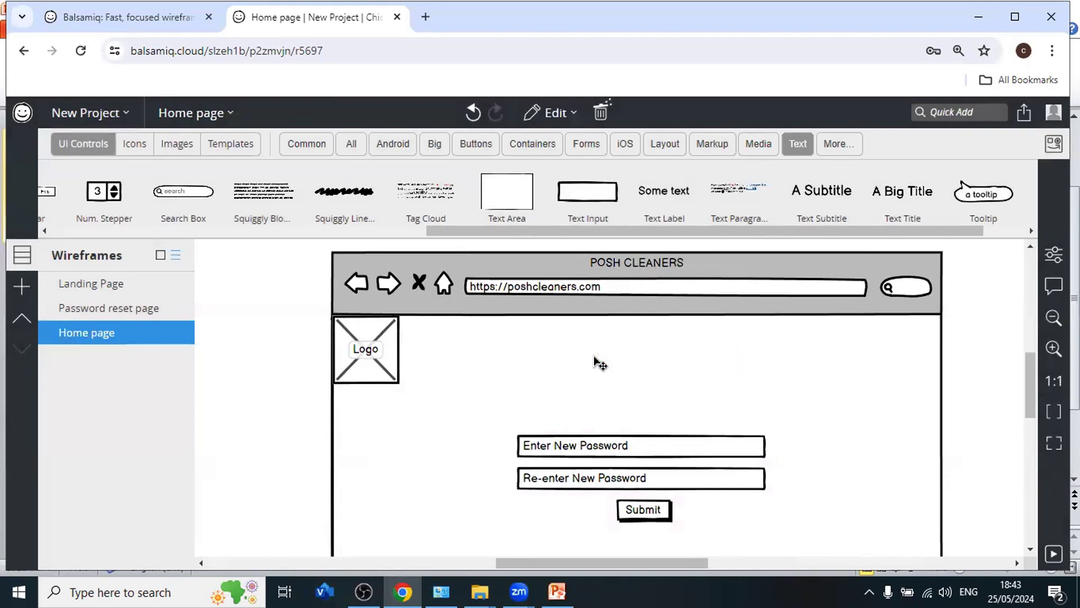
# Delete both password inputs and the Submit button from the Home page
pyautogui.click(608, 446)
pyautogui.press('Delete')
pyautogui.click(609, 477)
pyautogui.press('Delete')
pyautogui.click(631, 509)
pyautogui.press('Delete')
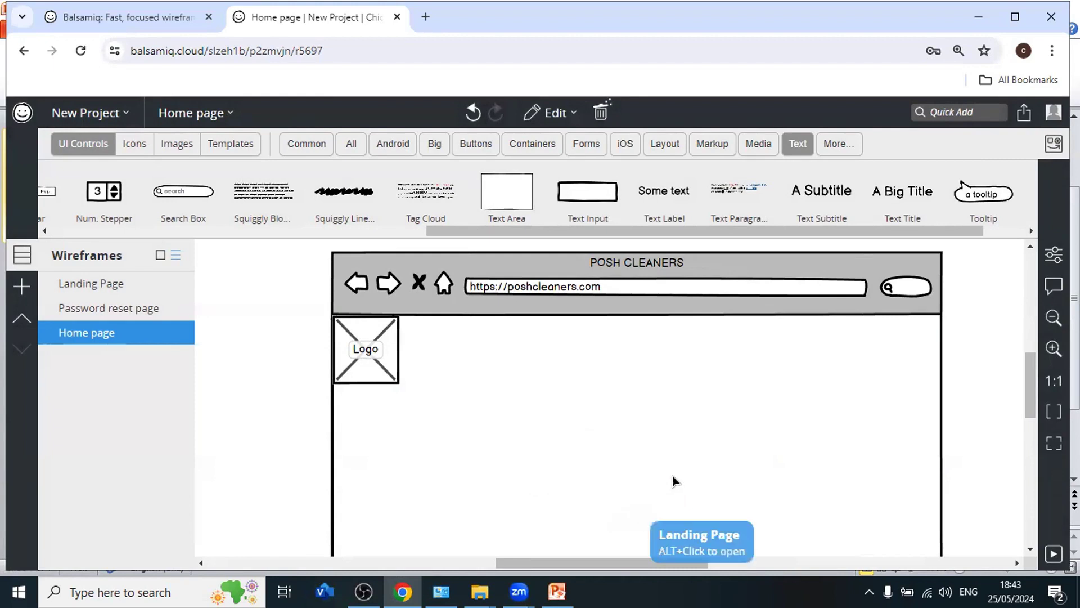
# Place a Bars Regular icon in the upper-right corner of the Home Page's content area, just below the browser's search box
pyautogui.scroll(-2, 991, 403)
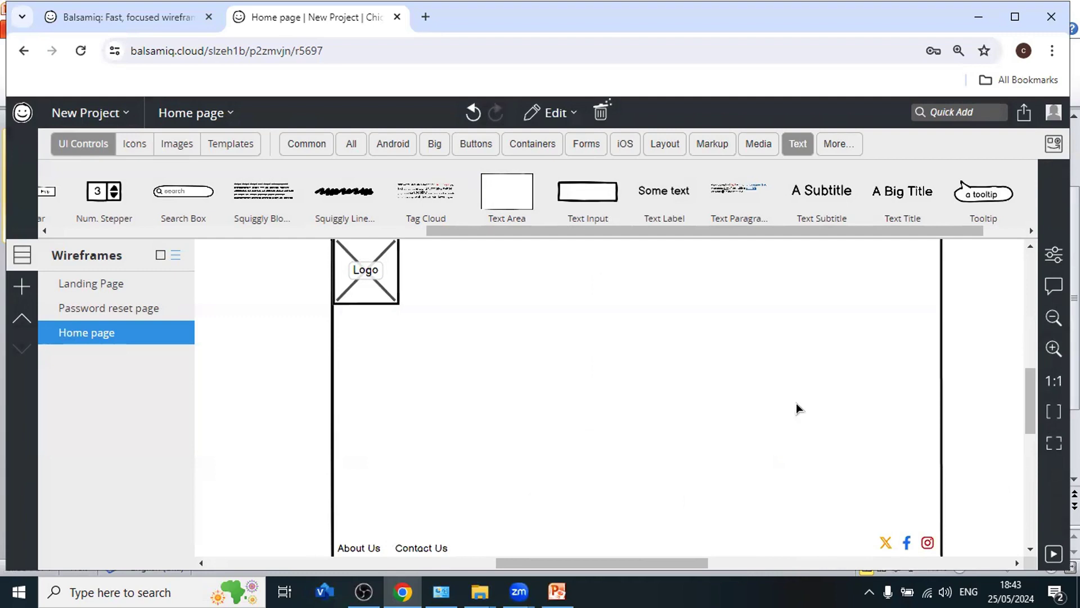
pyautogui.scroll(2, 762, 403)
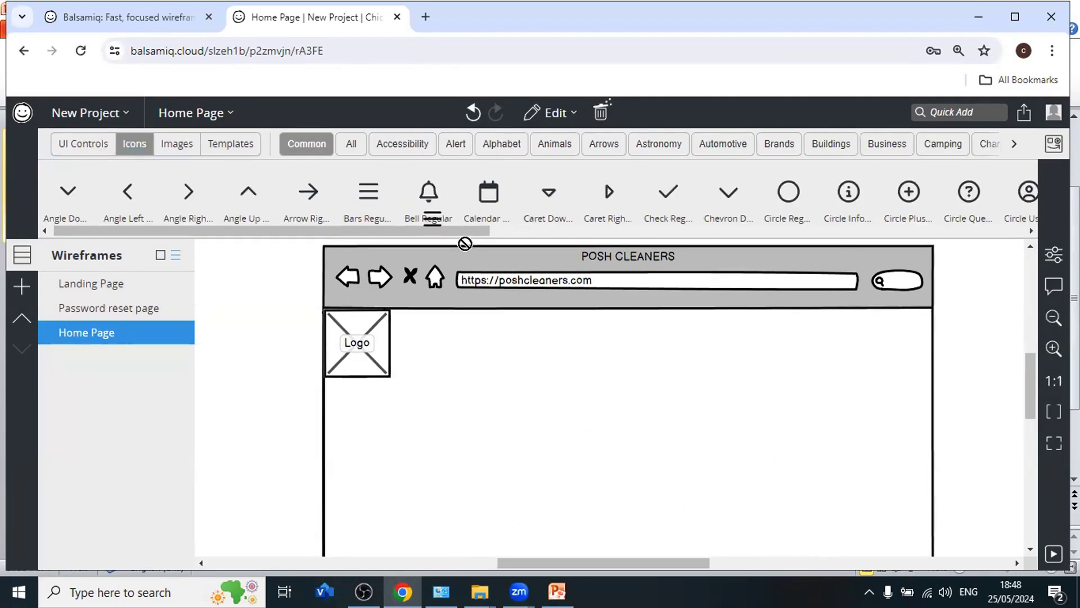
pyautogui.moveTo(369, 191); pyautogui.dragTo(916, 332)
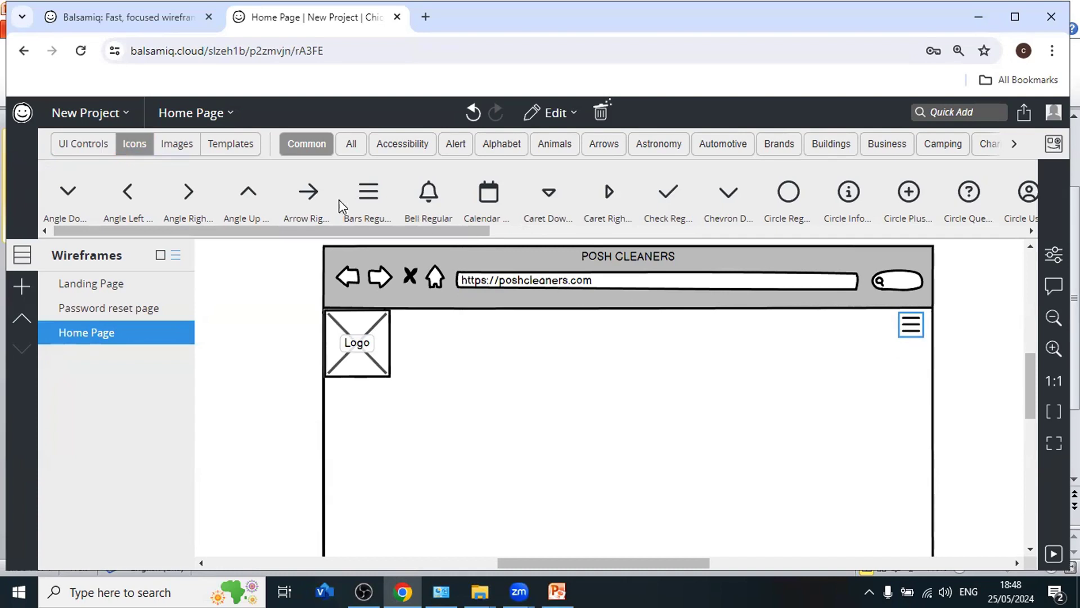
# Add an image placeholder in the middle of the Home Page and enlarge it to about 268 x 201
pyautogui.click(105, 148)
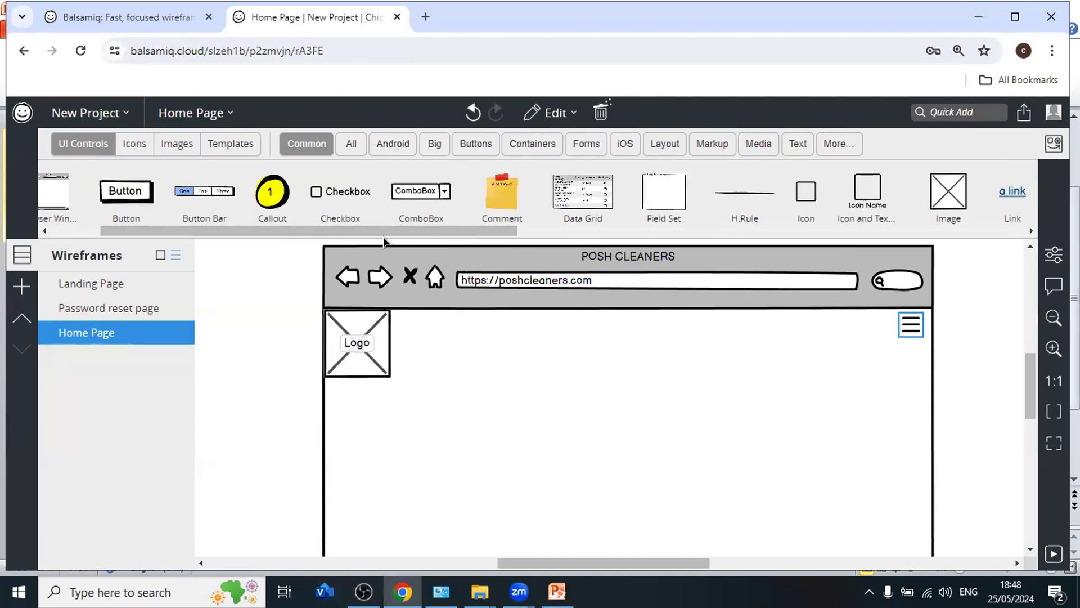
pyautogui.moveTo(152, 229); pyautogui.dragTo(203, 232)
pyautogui.moveTo(829, 203); pyautogui.dragTo(739, 447)
pyautogui.click(654, 447)
pyautogui.moveTo(585, 447); pyautogui.dragTo(502, 447)
pyautogui.moveTo(621, 484); pyautogui.dragTo(619, 565)
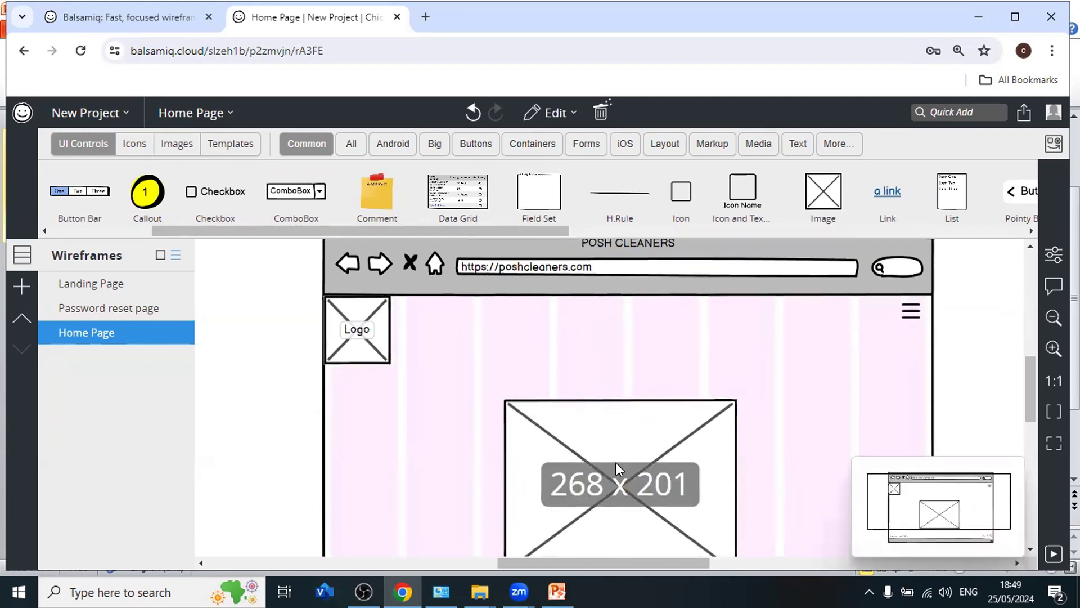
# Shift the browser window slightly to the right and move the logo back inside its upper-left content corner
pyautogui.moveTo(600, 359); pyautogui.dragTo(578, 373)
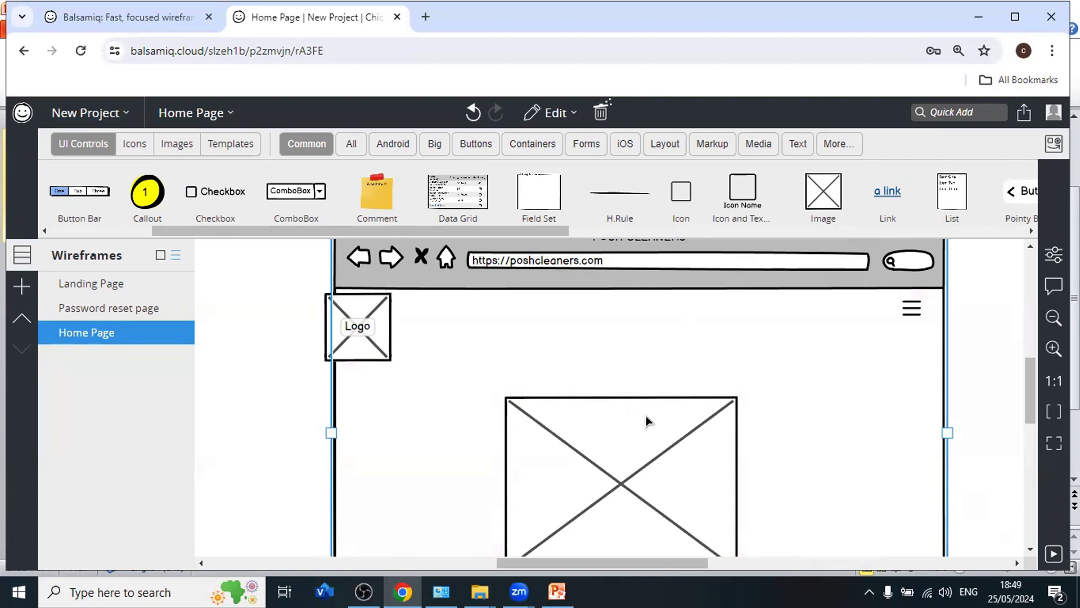
pyautogui.click(284, 350)
pyautogui.moveTo(358, 309); pyautogui.dragTo(370, 309)
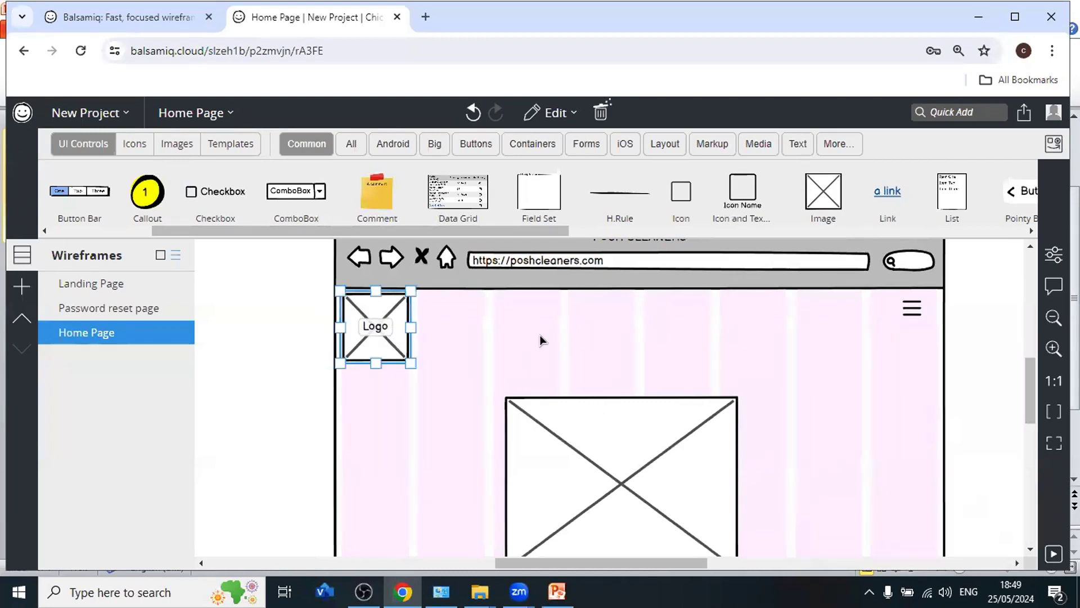
pyautogui.press('Tab')
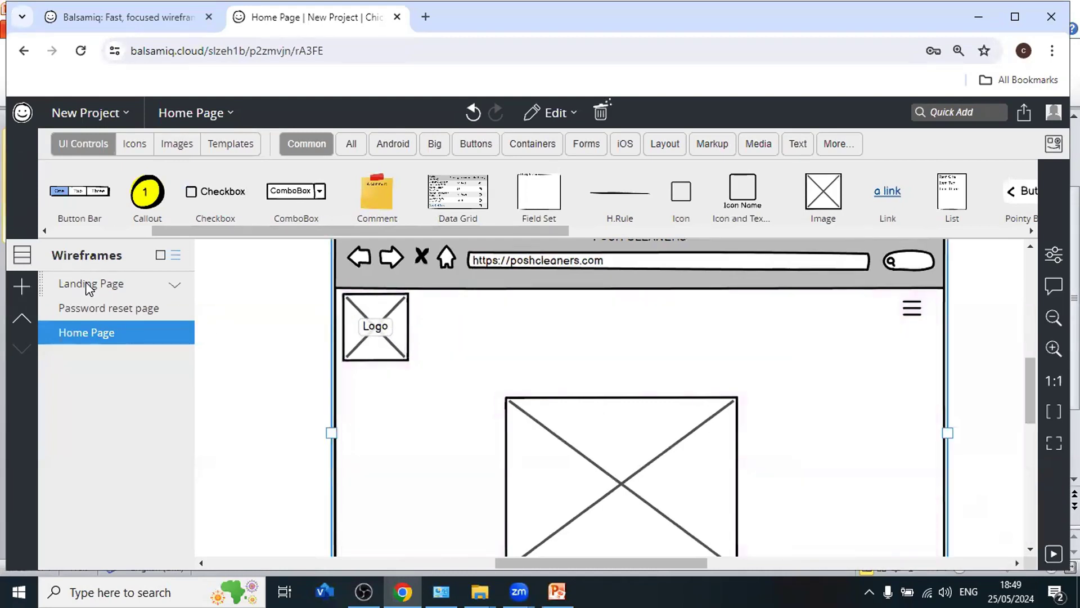
# Link the Login button on the Landing Page to the Home Page wireframe
pyautogui.click(88, 285)
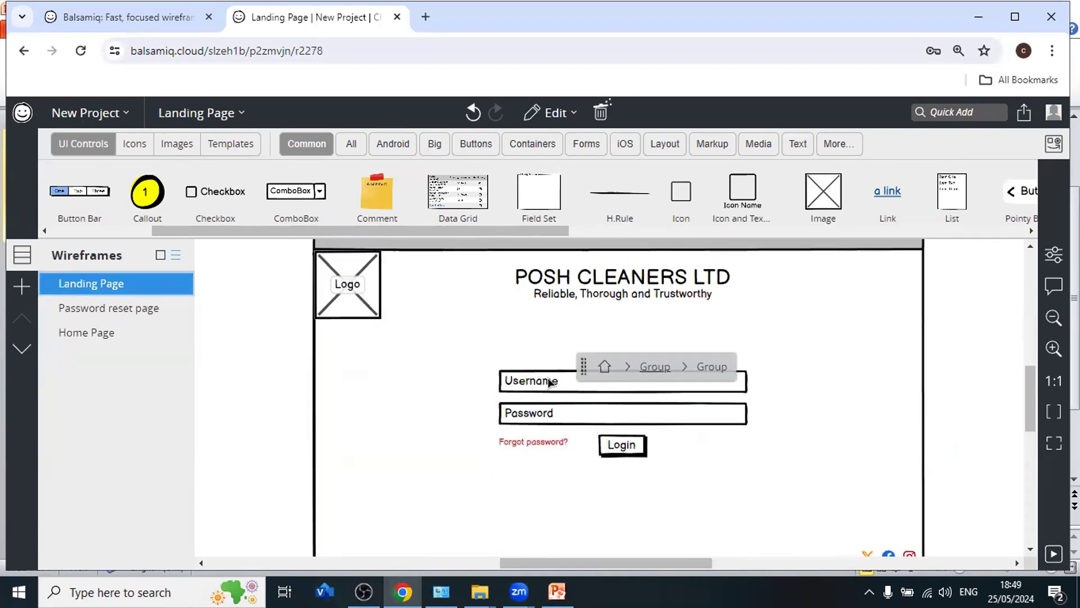
pyautogui.click(624, 450)
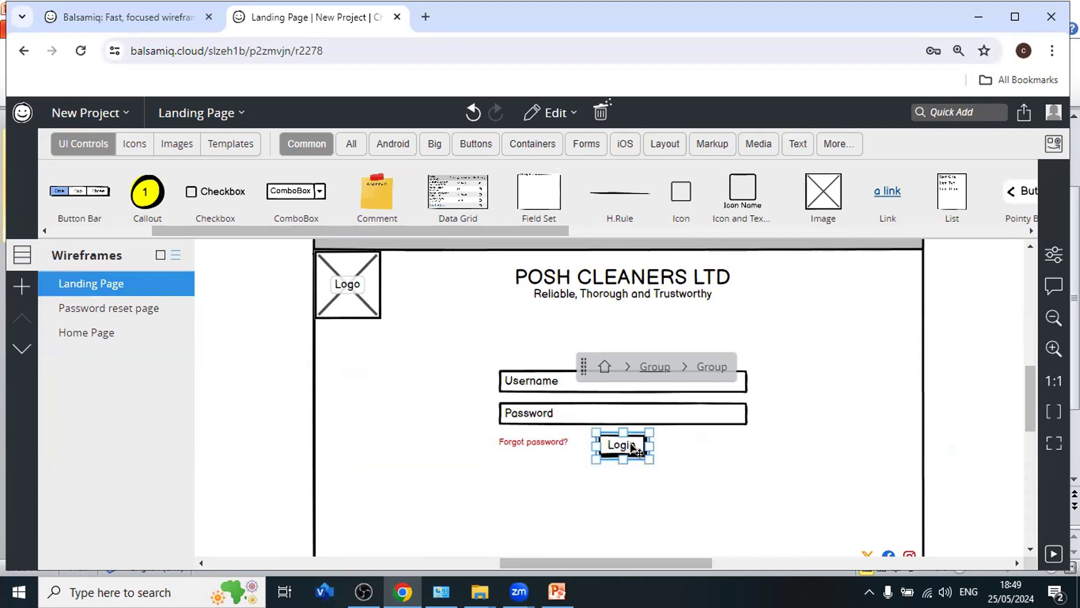
pyautogui.click(1054, 255)
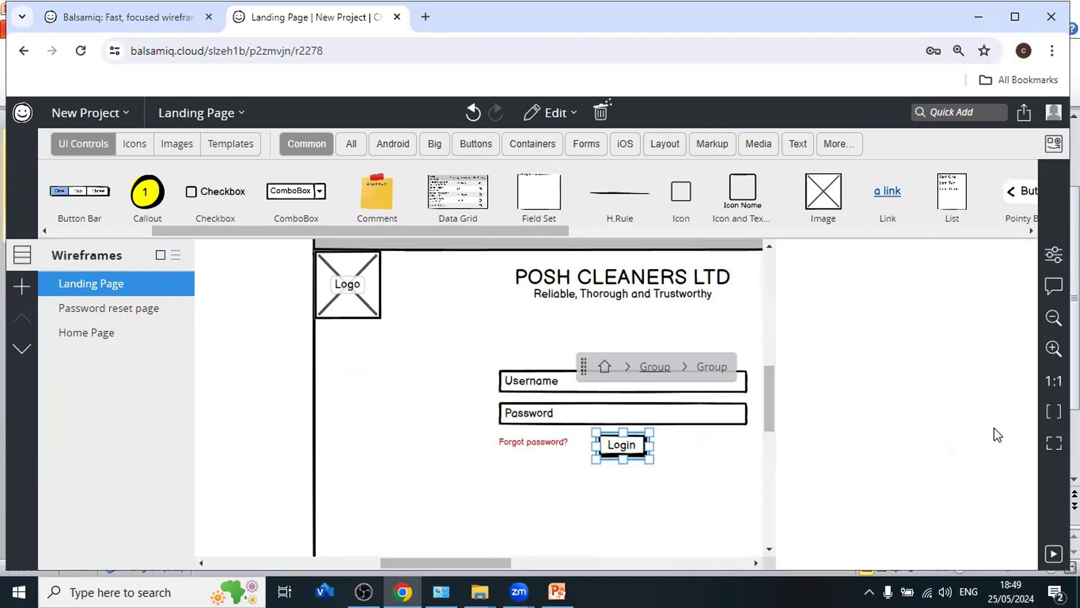
pyautogui.scroll(-3, 839, 480)
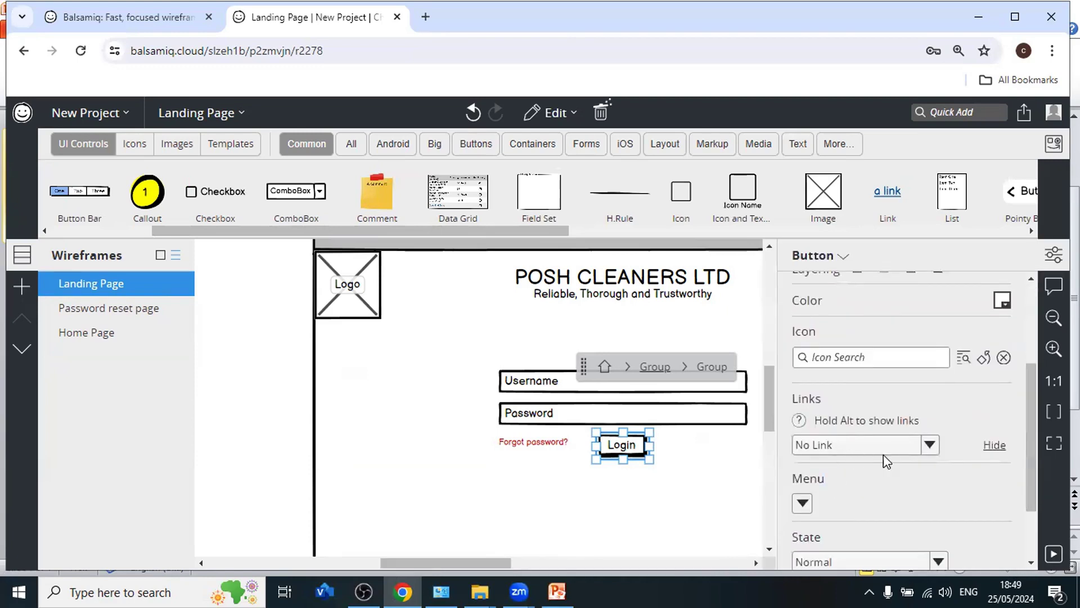
pyautogui.click(933, 442)
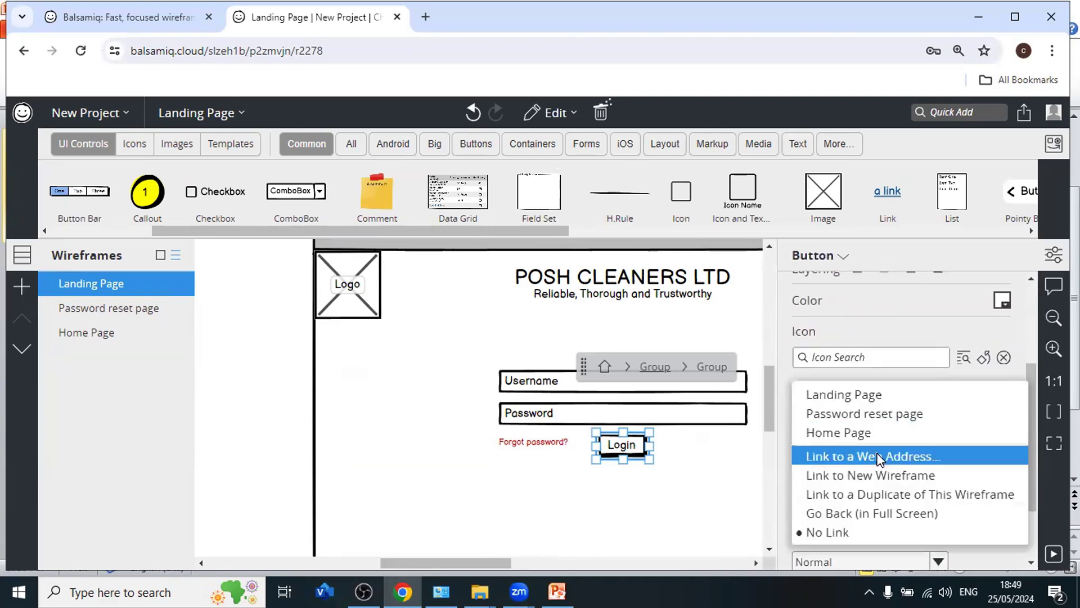
pyautogui.click(845, 434)
pyautogui.click(1050, 252)
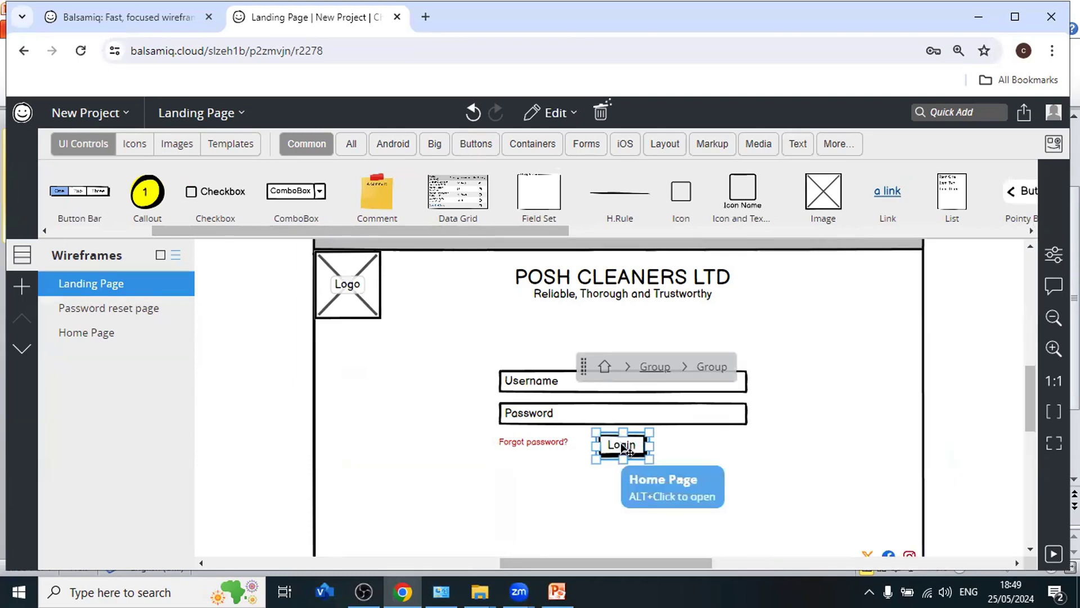
# Test the Login button by following its link, and return to the Landing Page wireframe
pyautogui.doubleClick(629, 452)
pyautogui.keyDown('alt'); pyautogui.click(628, 452); pyautogui.keyUp('alt')
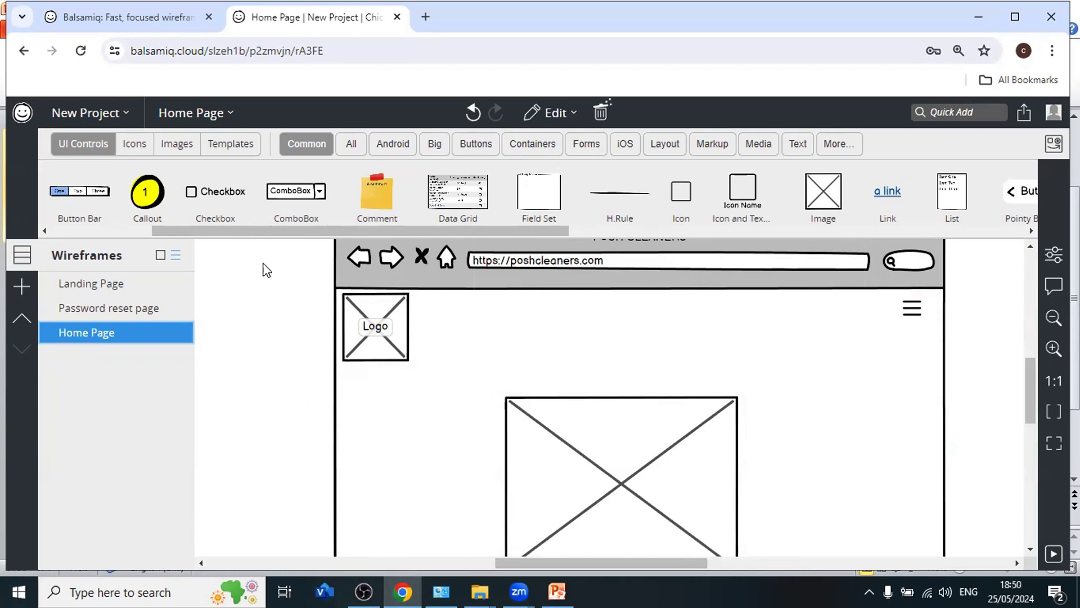
pyautogui.click(97, 287)
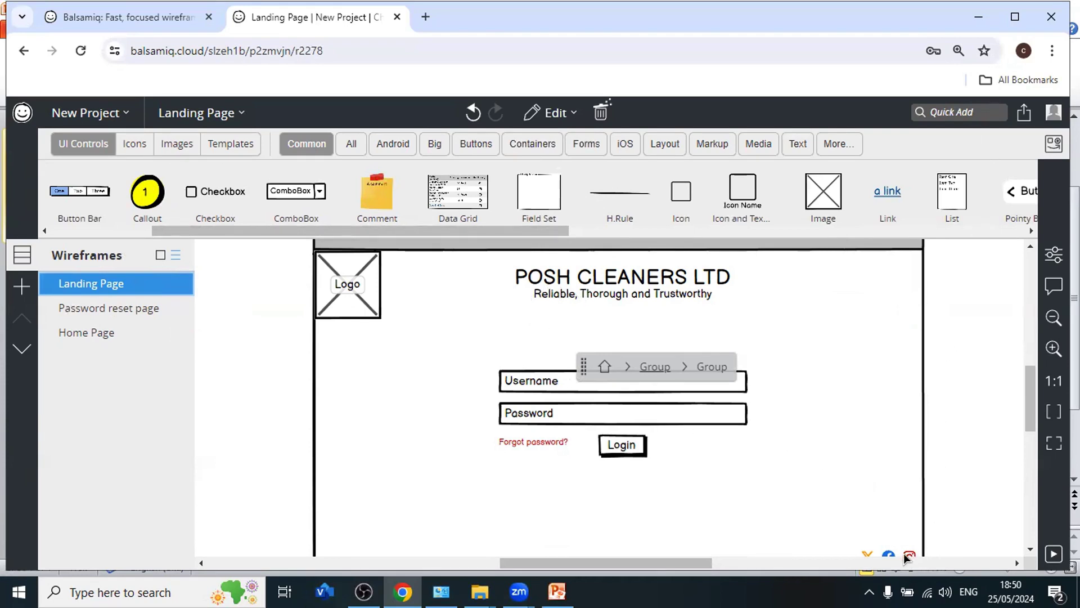
# Link the Instagram icon in the Landing Page's footer to the web address instagram.com
pyautogui.scroll(-2, 867, 478)
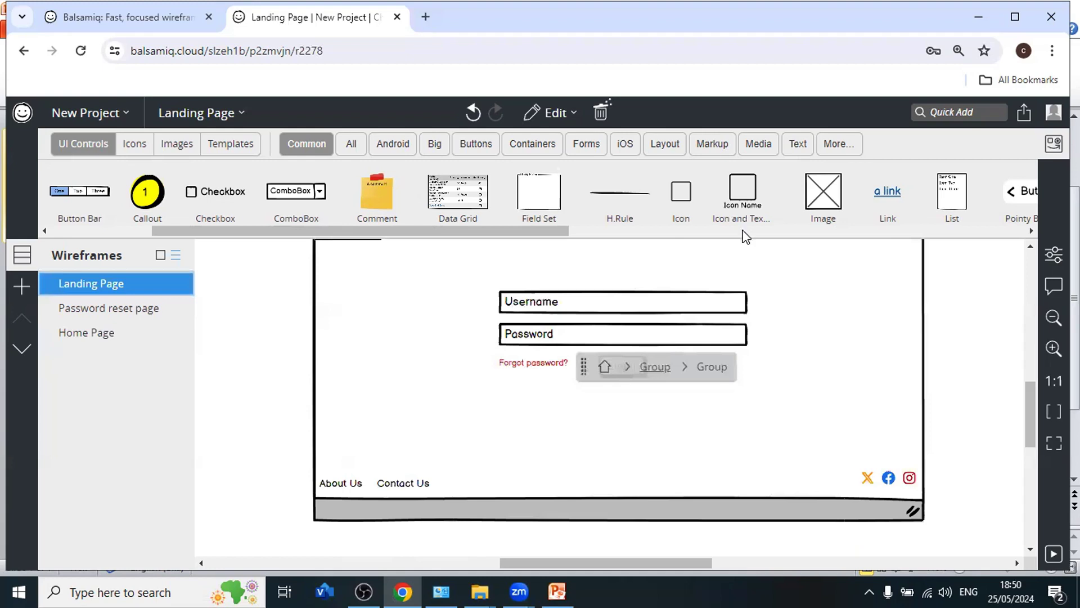
pyautogui.click(910, 477)
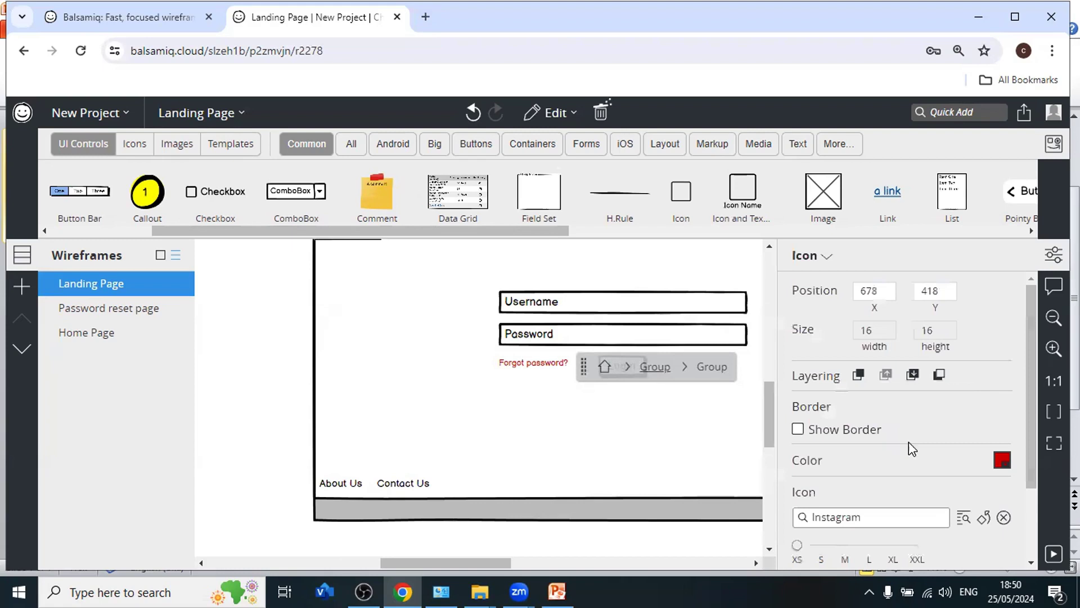
pyautogui.scroll(-2, 852, 441)
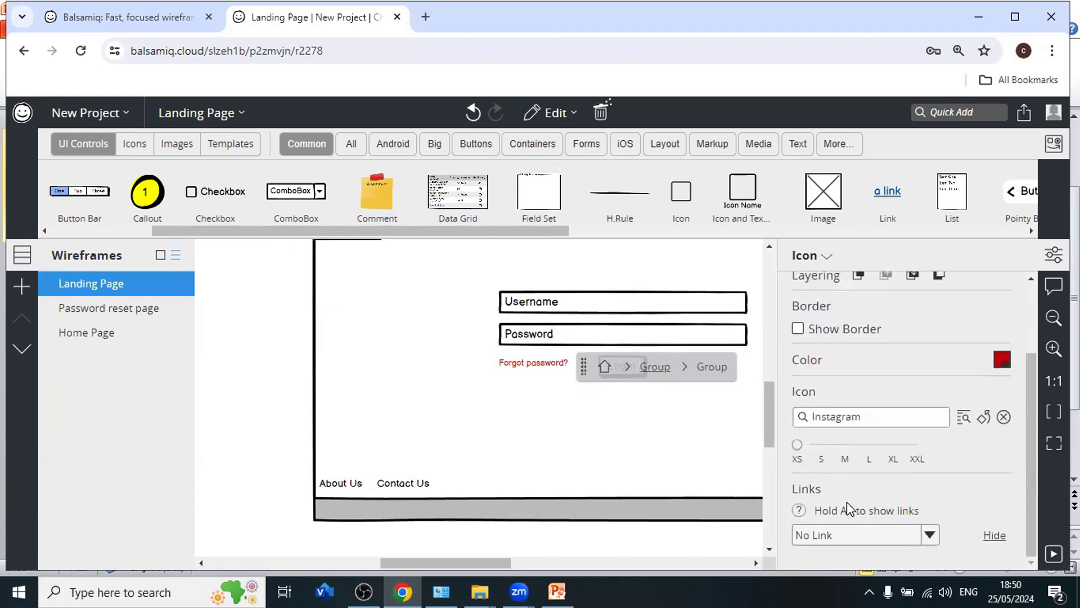
pyautogui.click(931, 534)
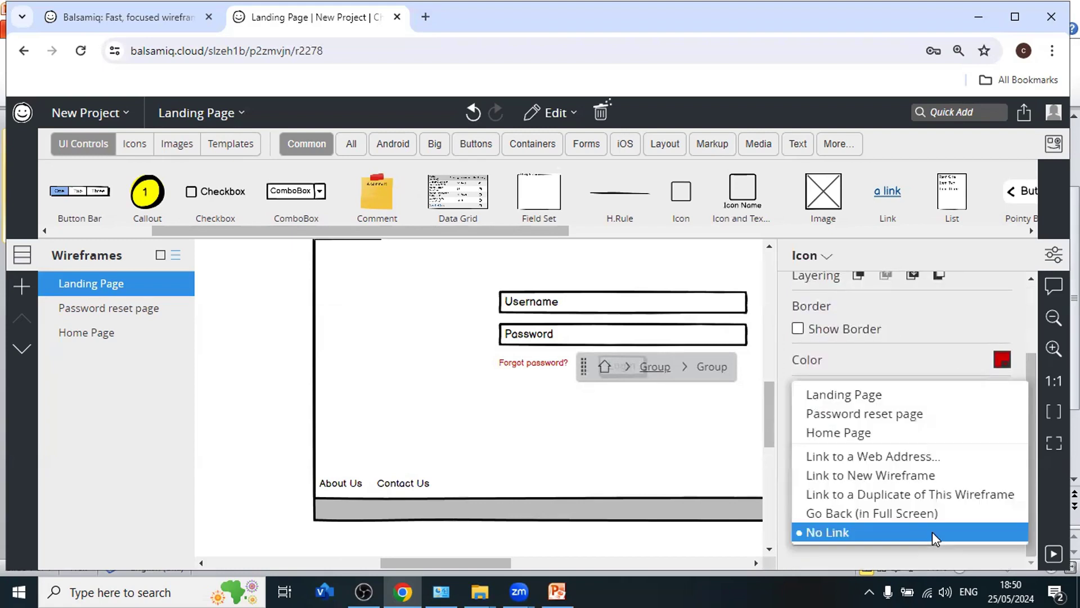
pyautogui.click(856, 456)
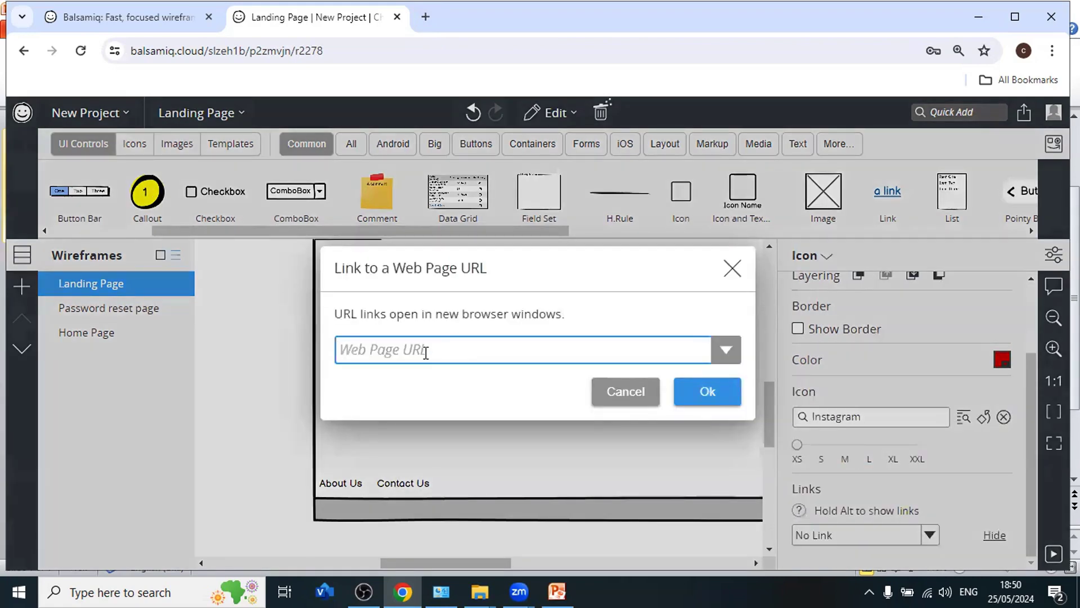
pyautogui.write('insta')
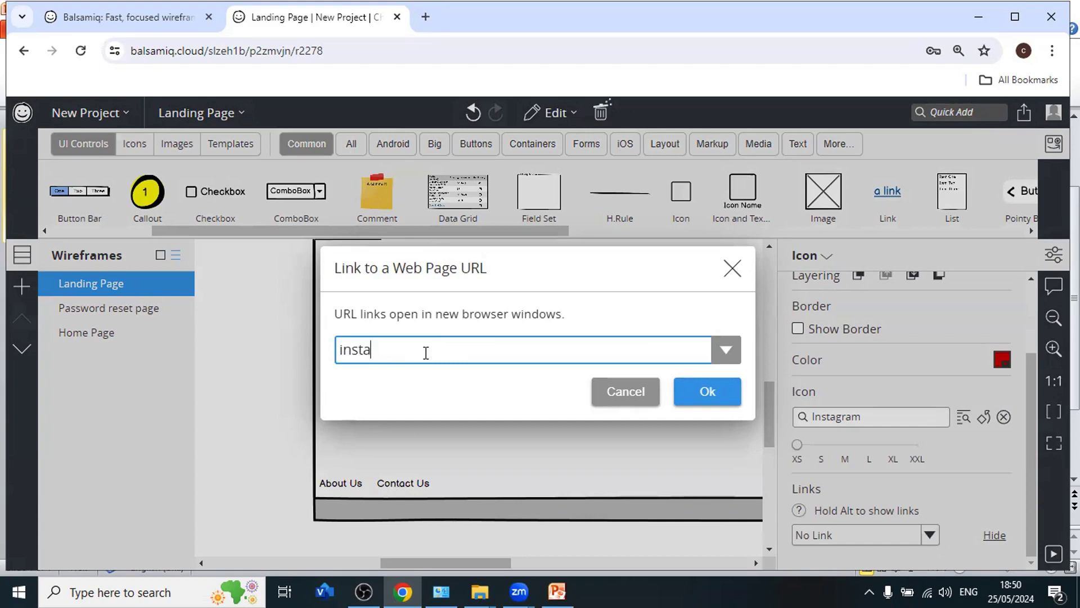
pyautogui.write('gram.com')
pyautogui.click(693, 390)
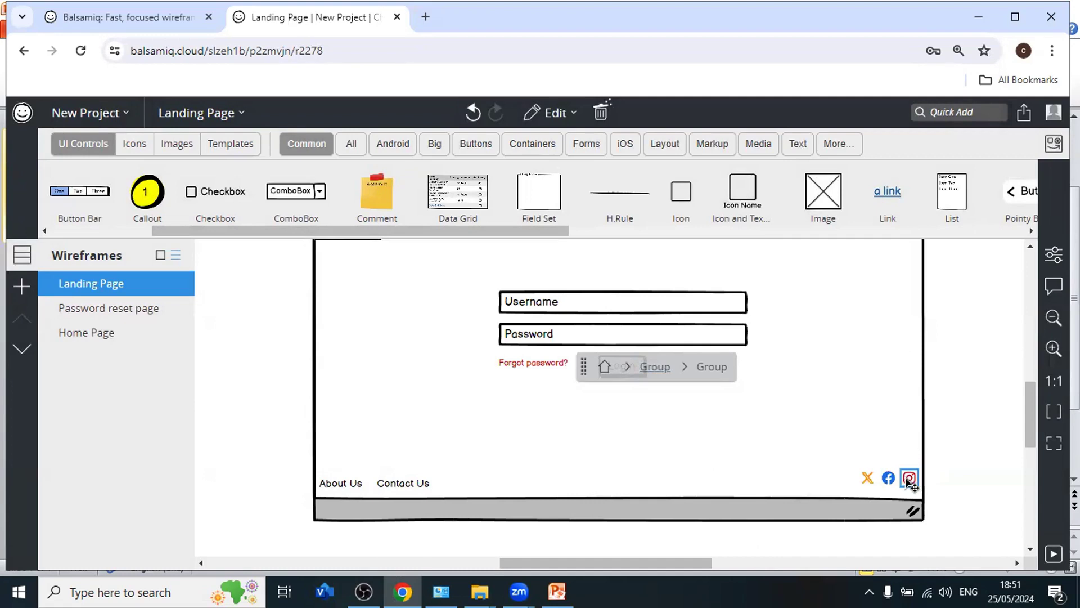
# Test the Instagram icon by following its web link, and return to the Landing Page wireframe
pyautogui.click(908, 478)
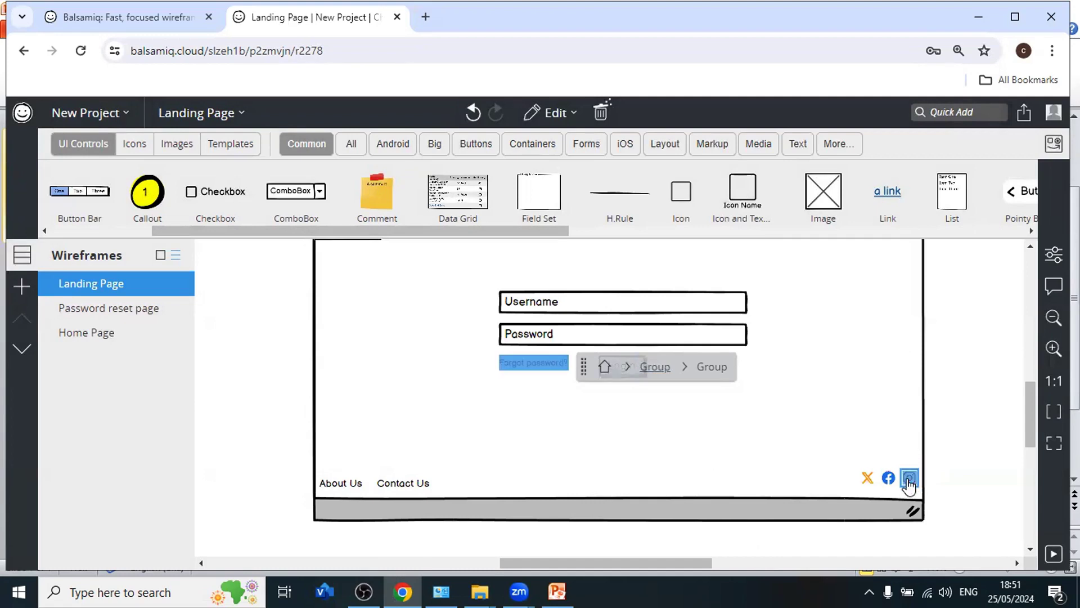
pyautogui.click(908, 479)
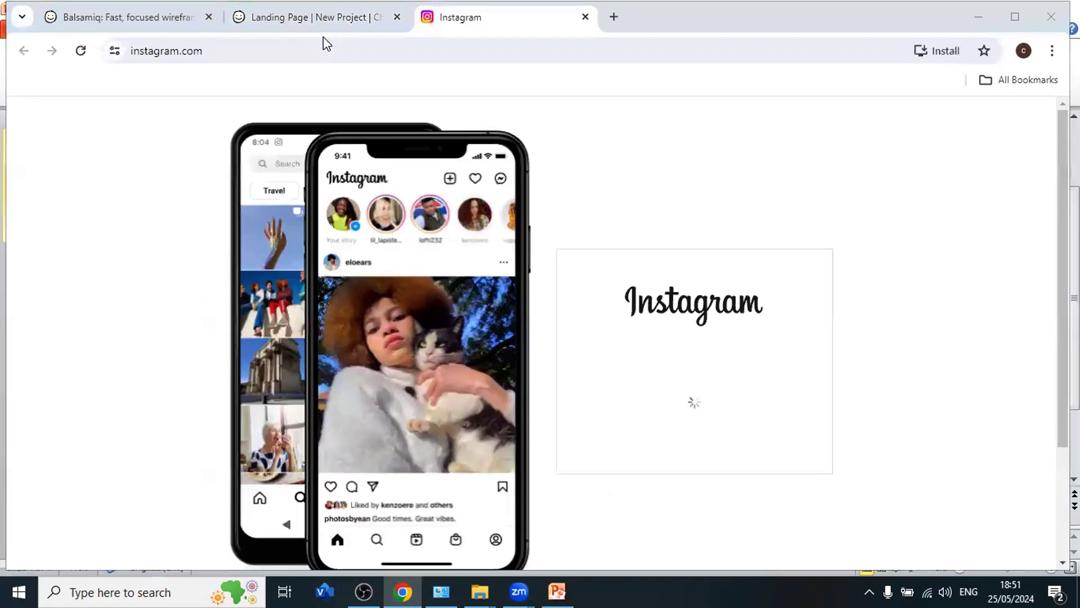
pyautogui.click(292, 17)
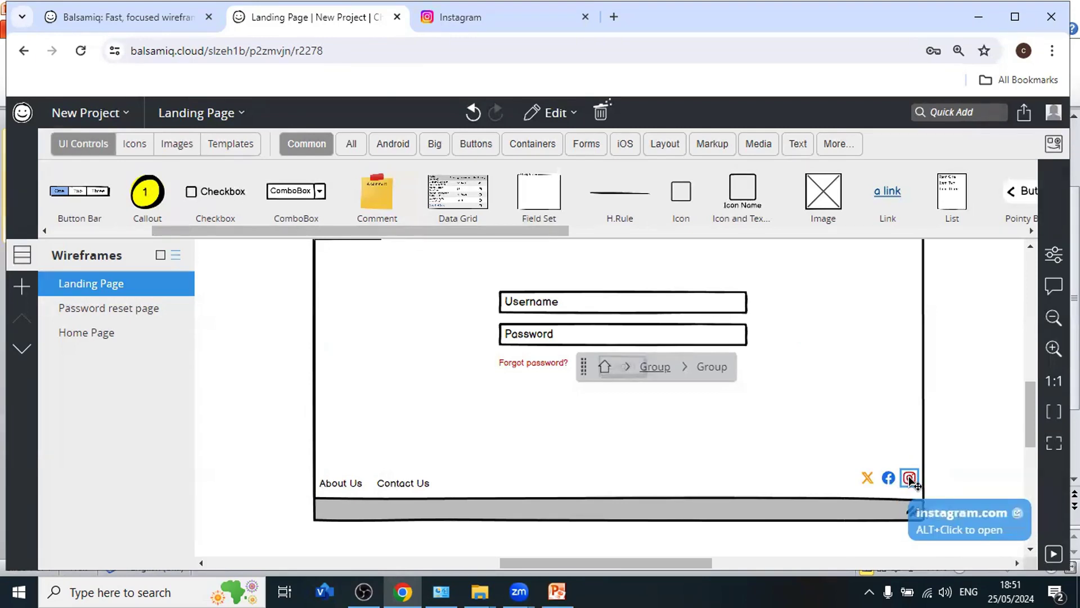
pyautogui.scroll(2, 774, 416)
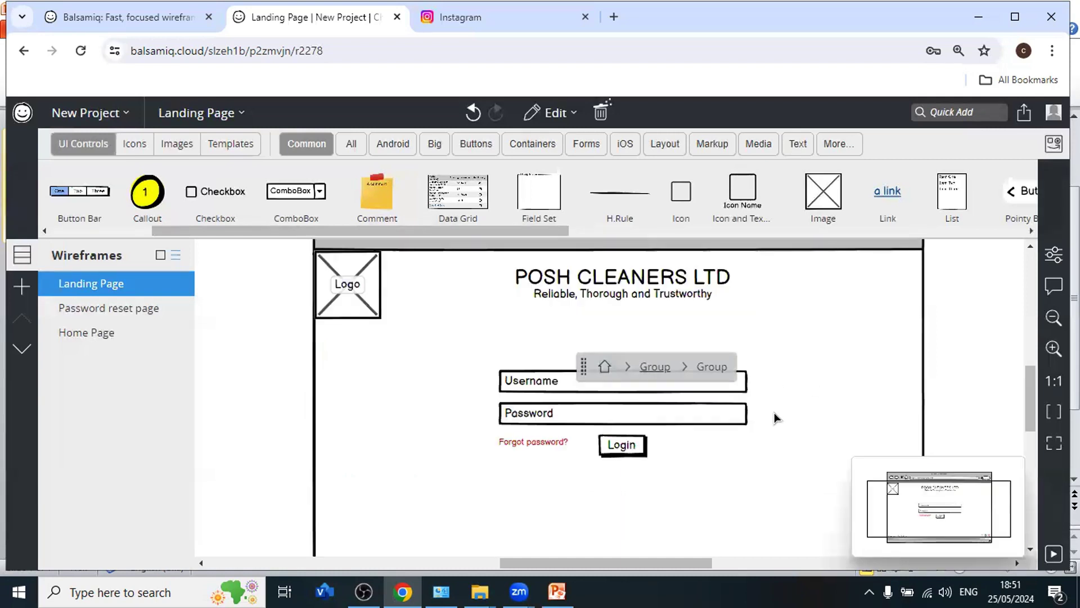